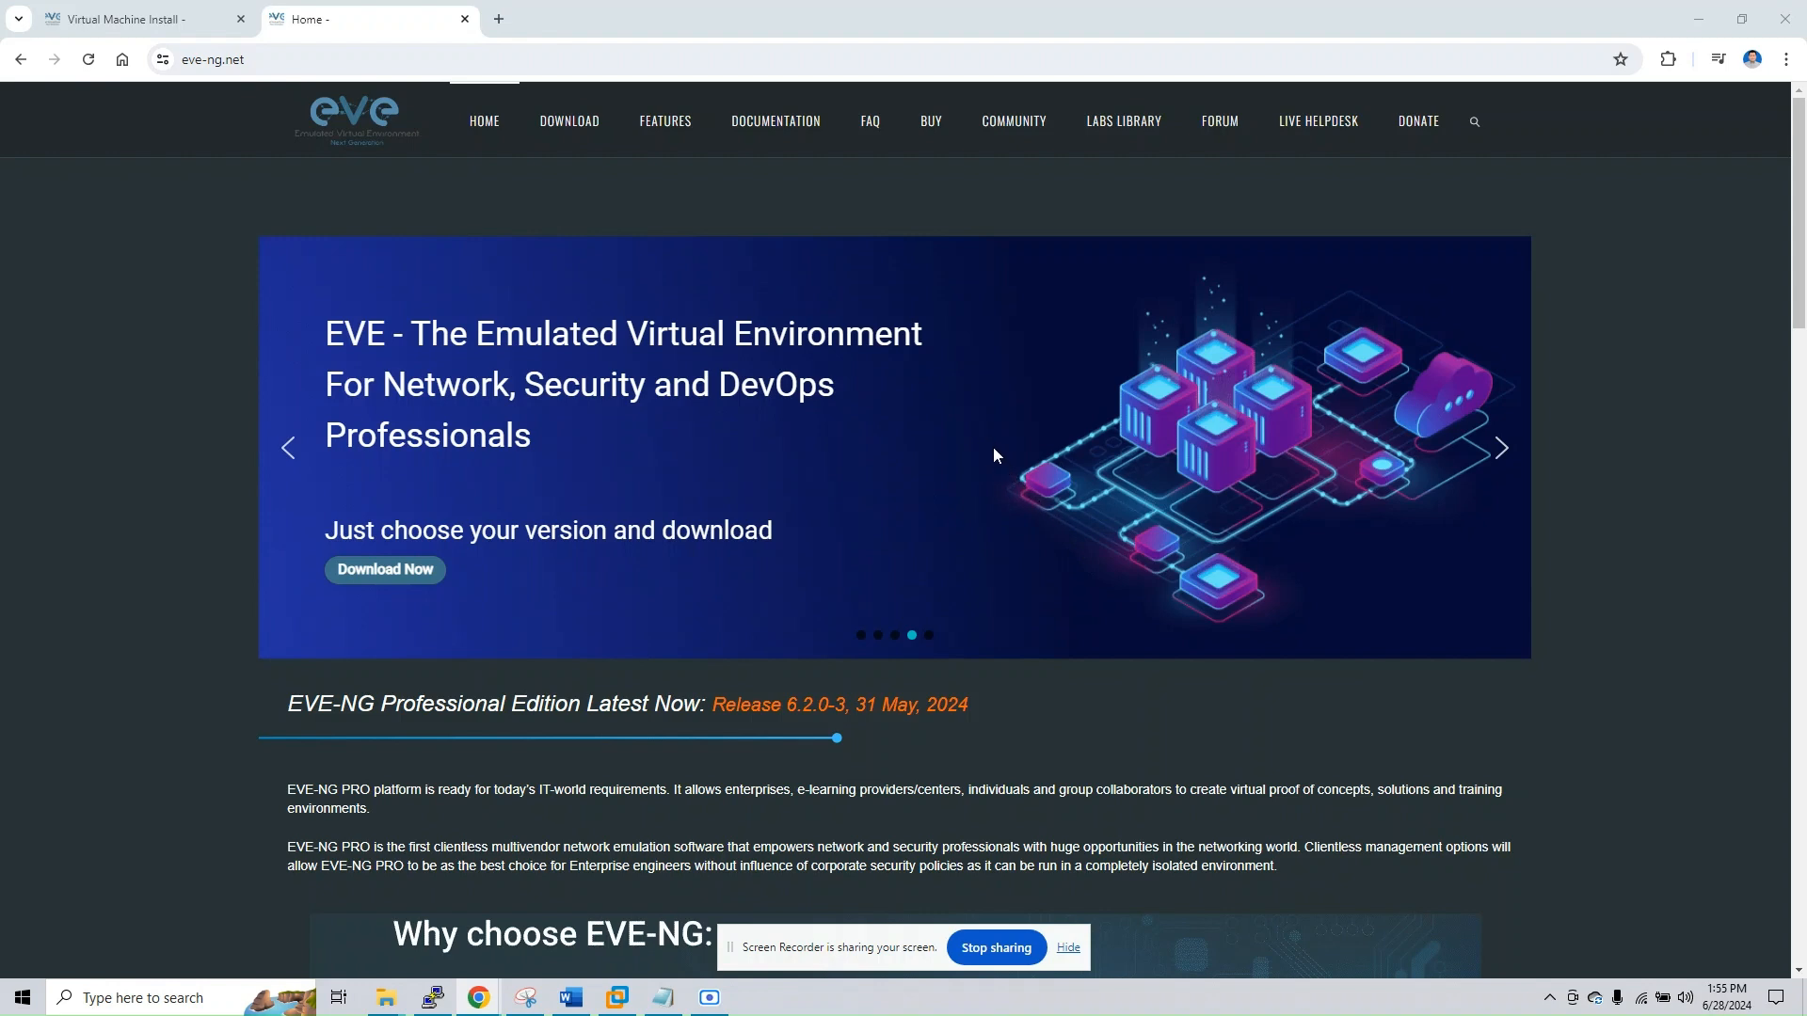
# Review the OVA and ISO how-to entries on the EVE-NG Virtual Machine Install page and minimize the browser
pyautogui.click(158, 26)
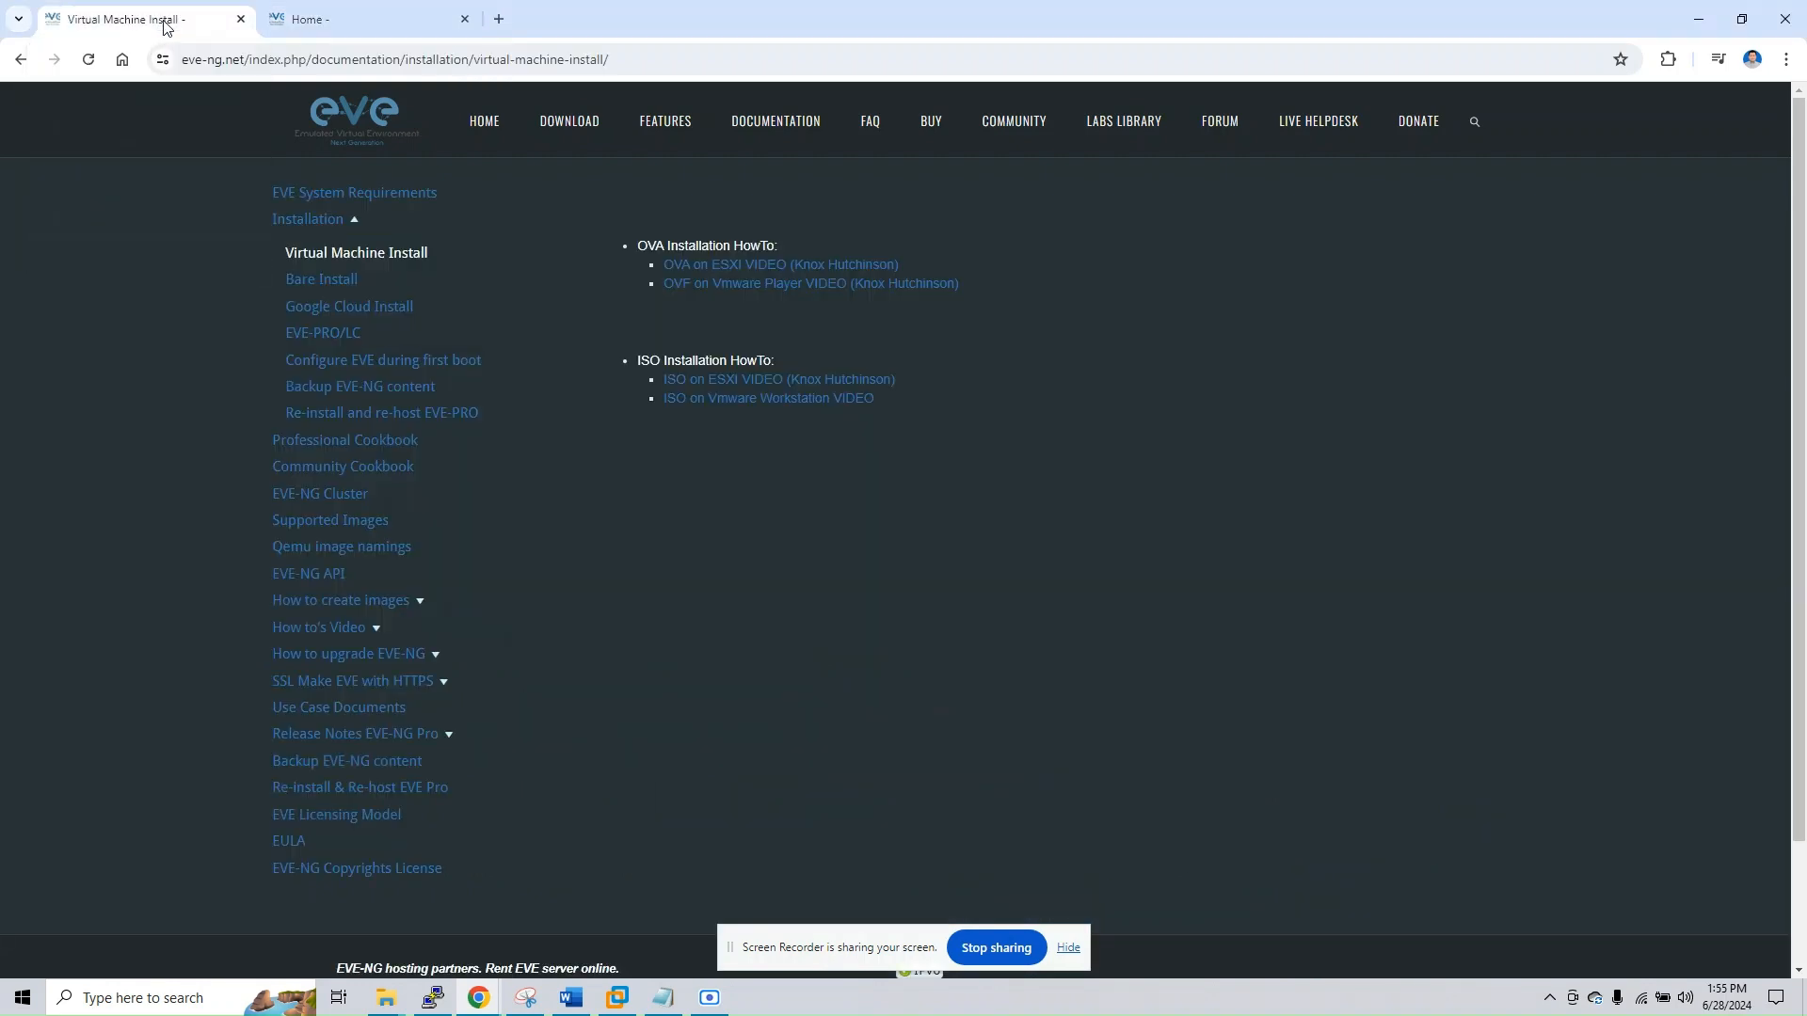
pyautogui.scroll(-2, 751, 350)
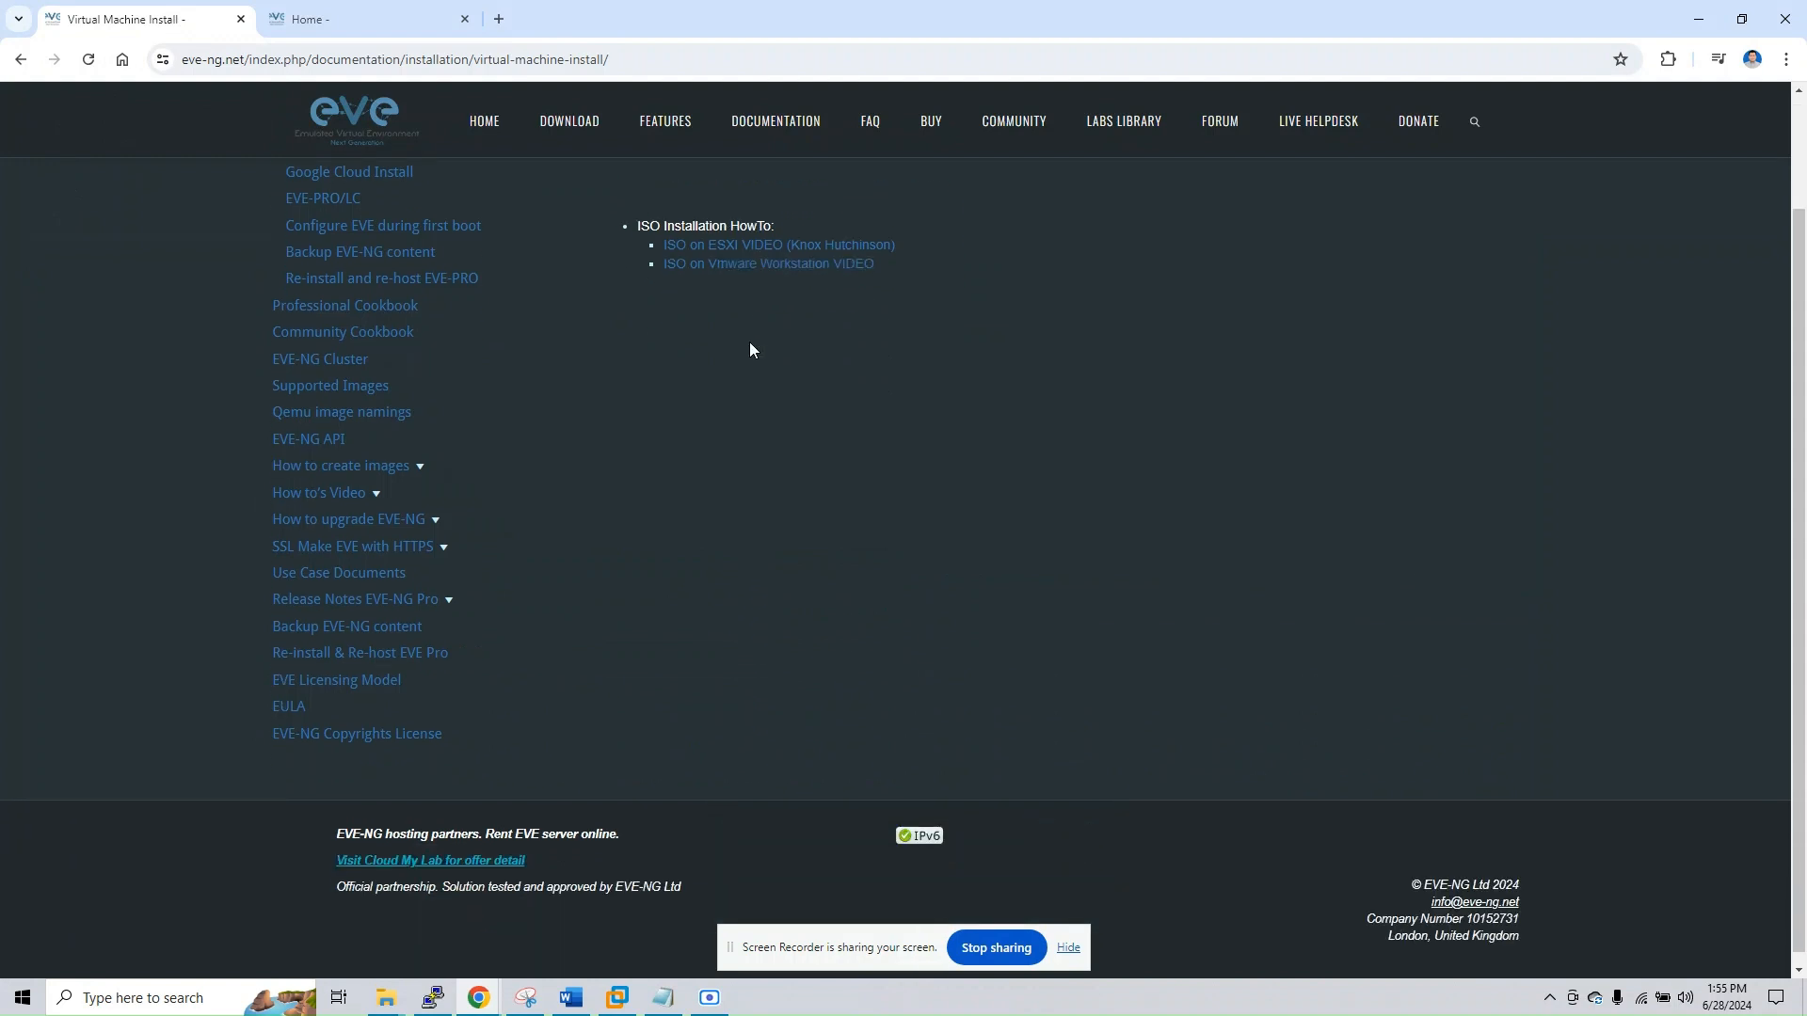
pyautogui.scroll(2, 749, 342)
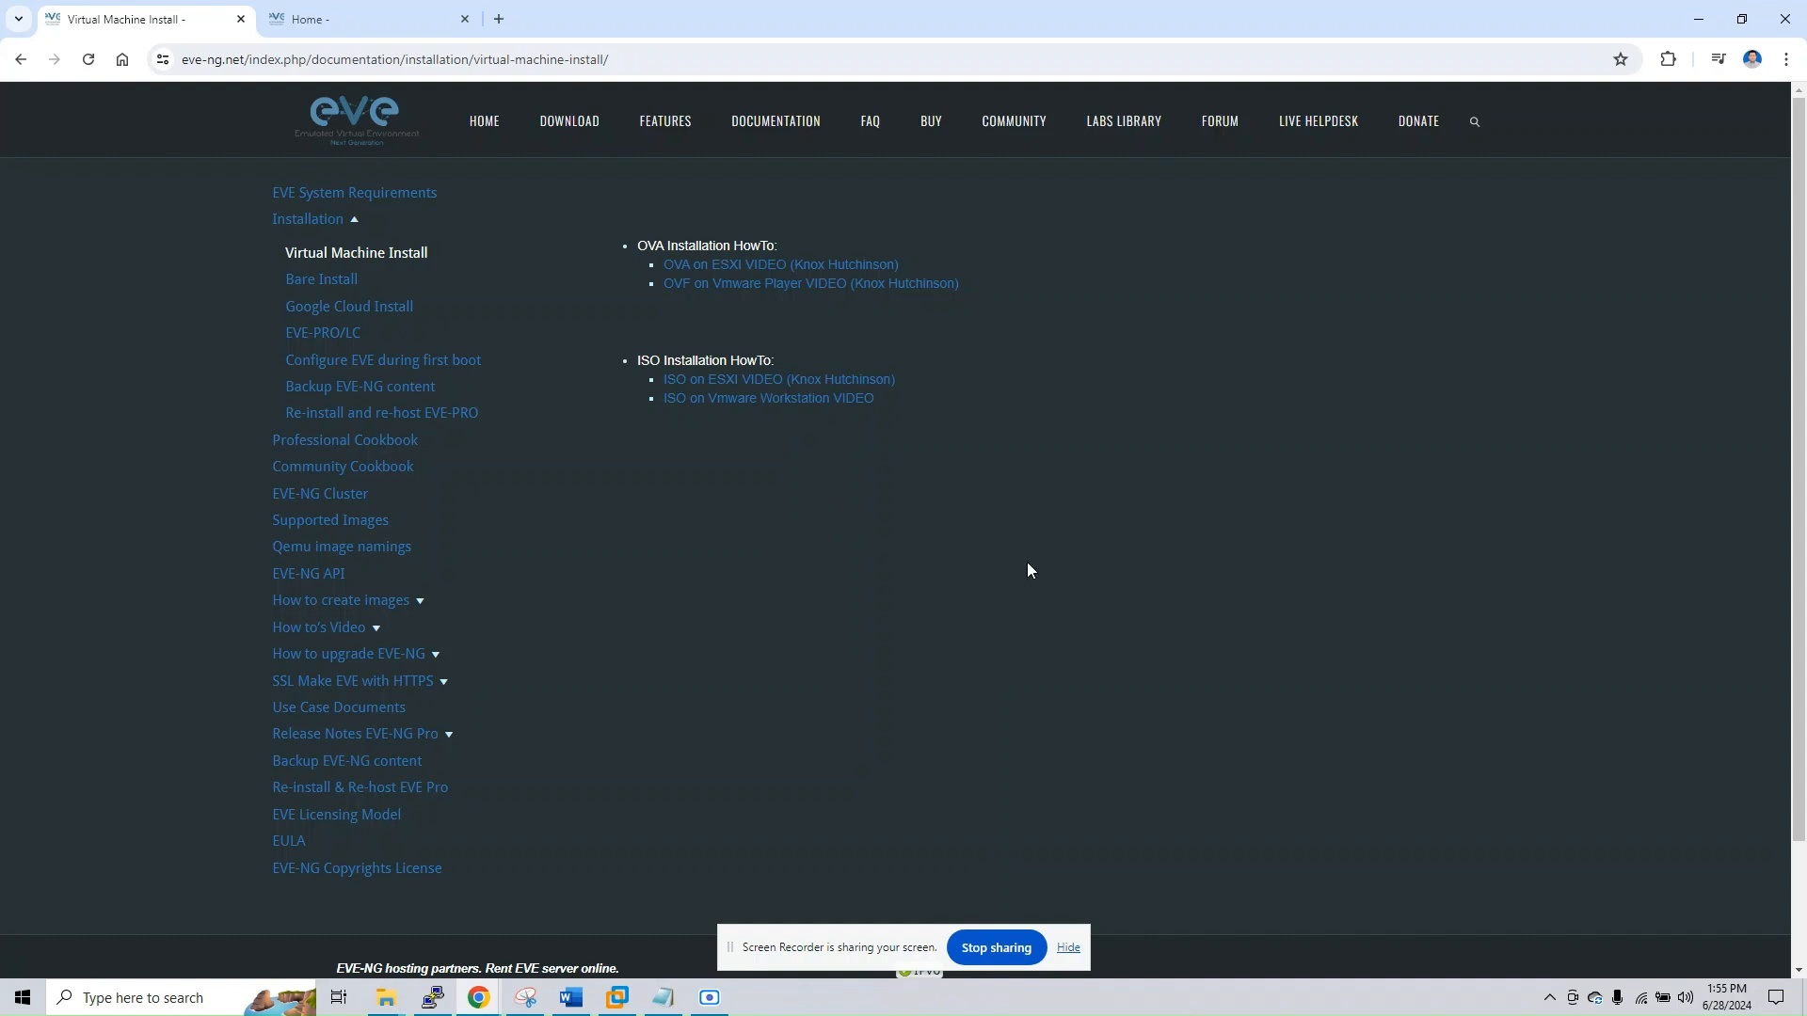
pyautogui.click(1698, 20)
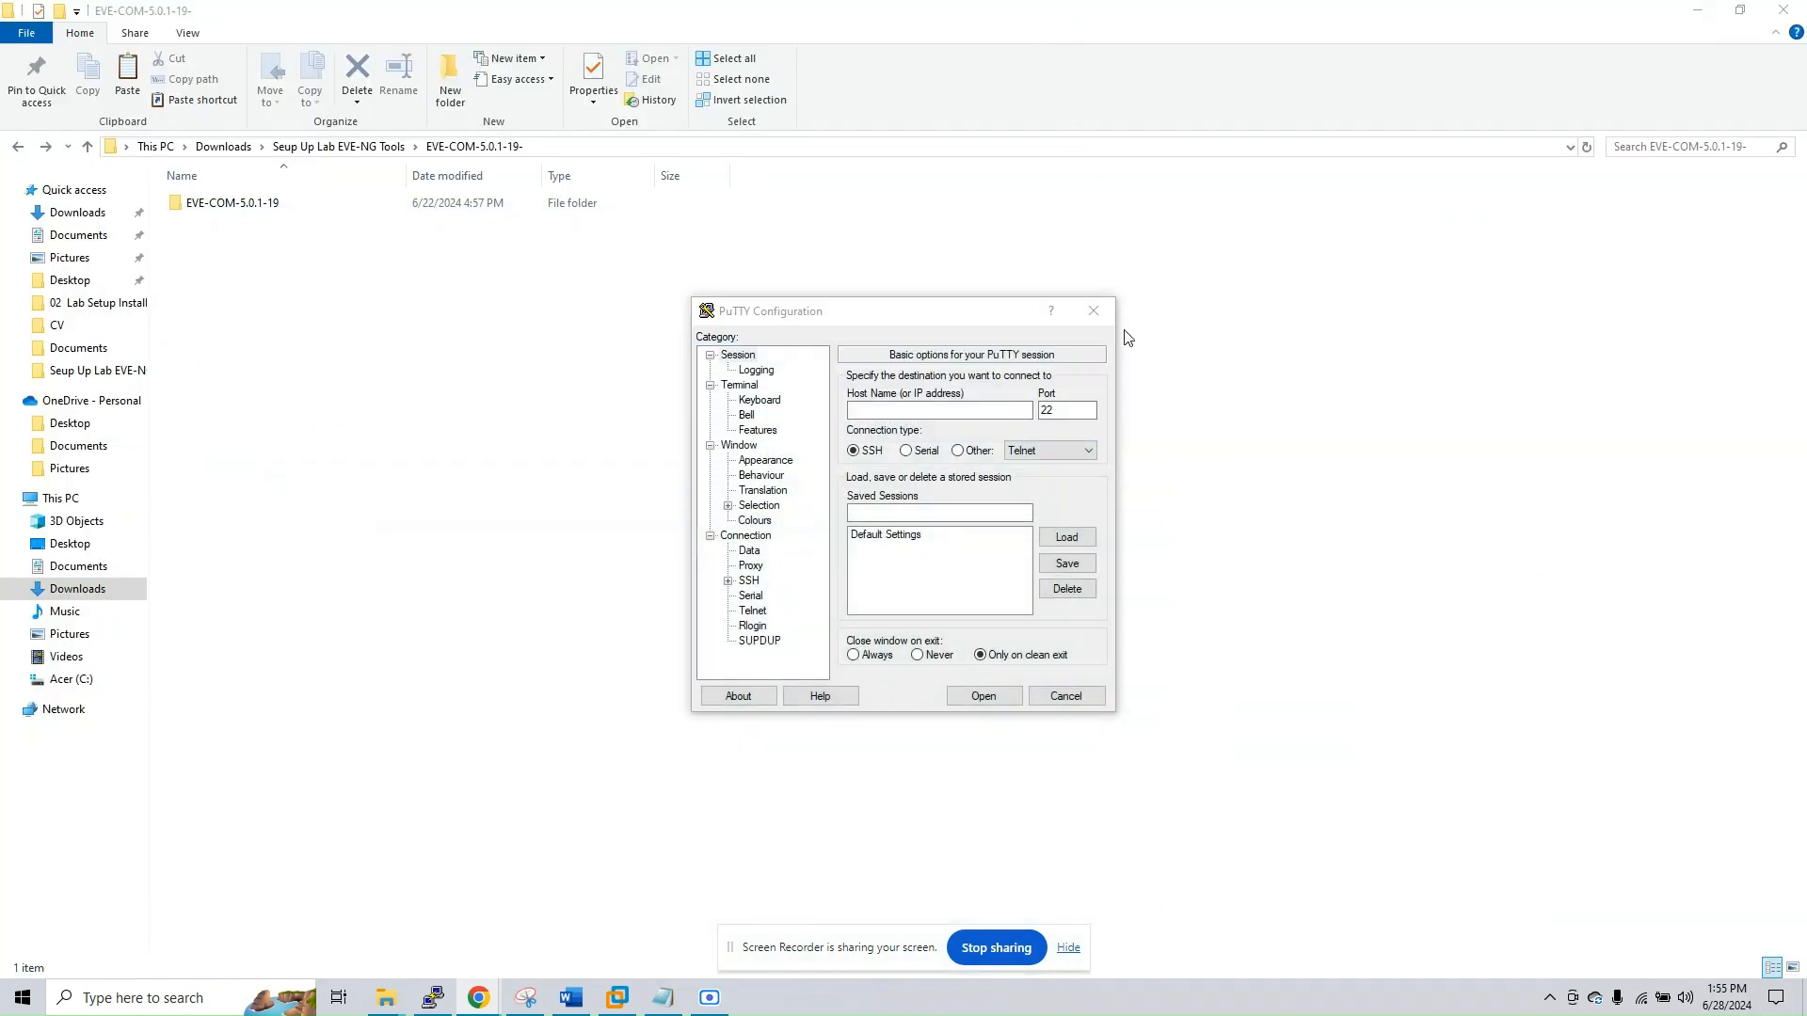
# Close the PuTTY Configuration window and point out the extracted EVE-COM-5.0.1-19 folder in File Explorer
pyautogui.click(1094, 308)
pyautogui.click(219, 203)
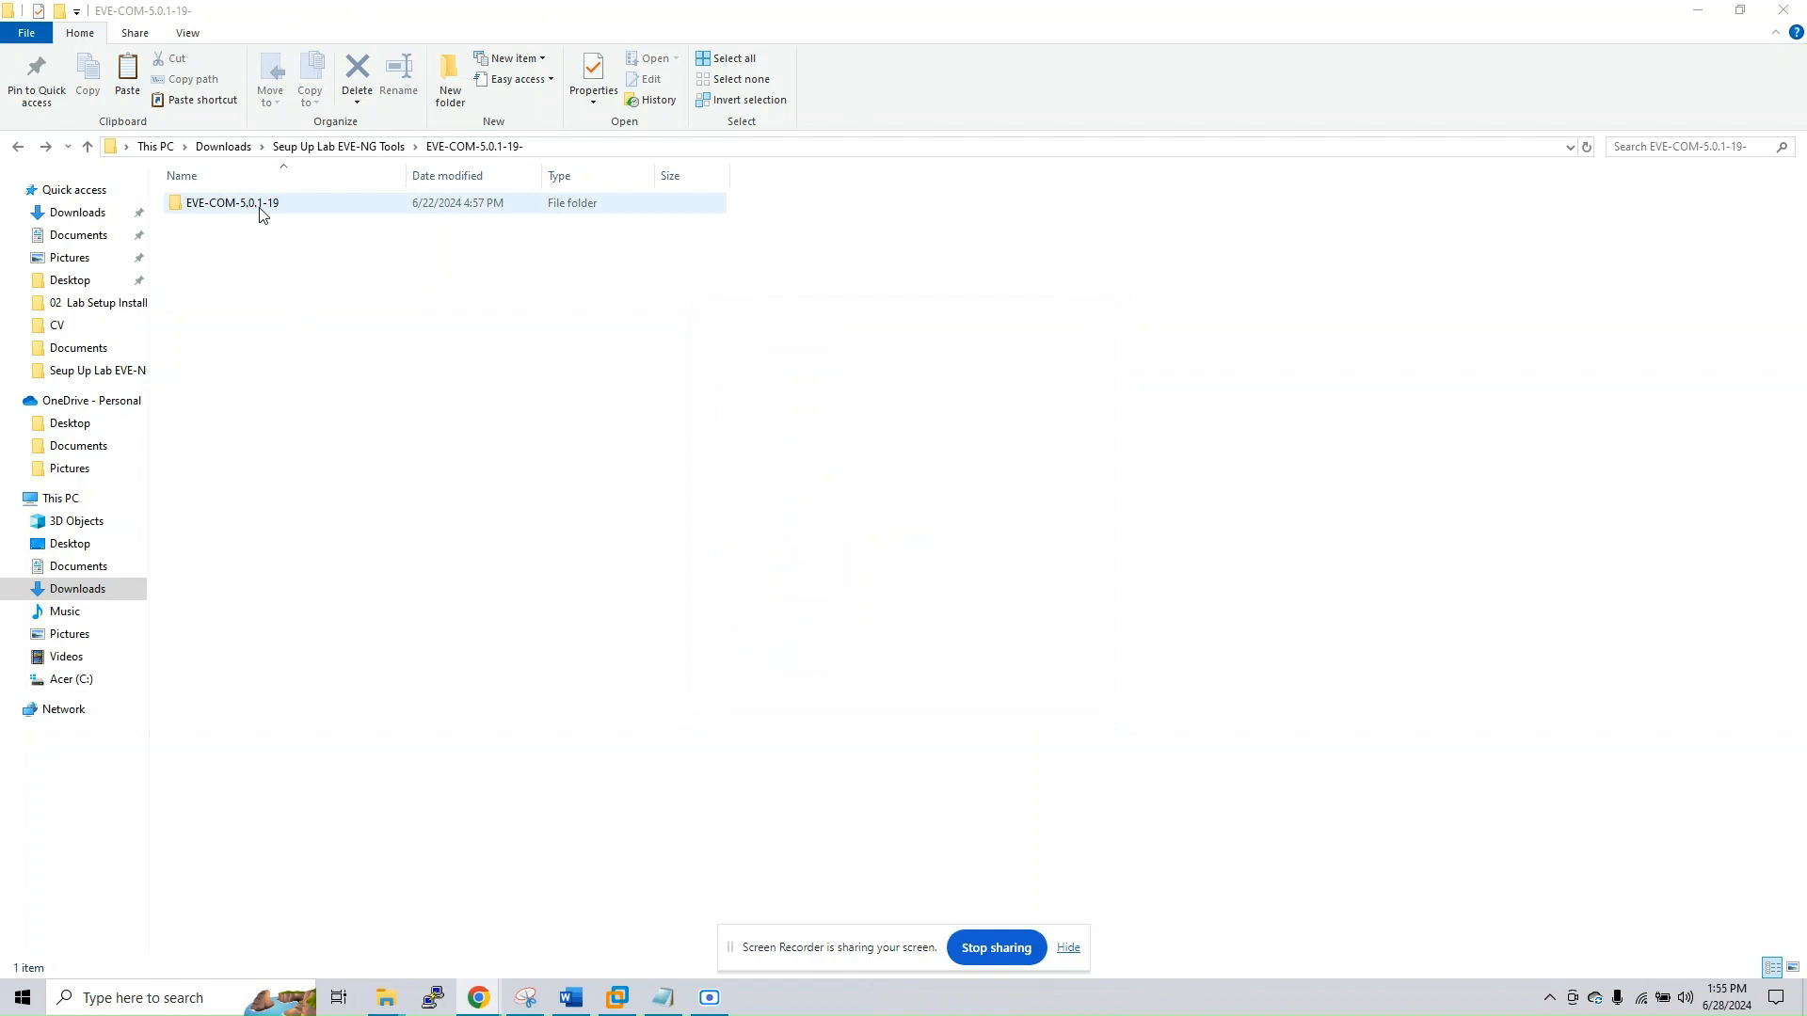
pyautogui.click(352, 246)
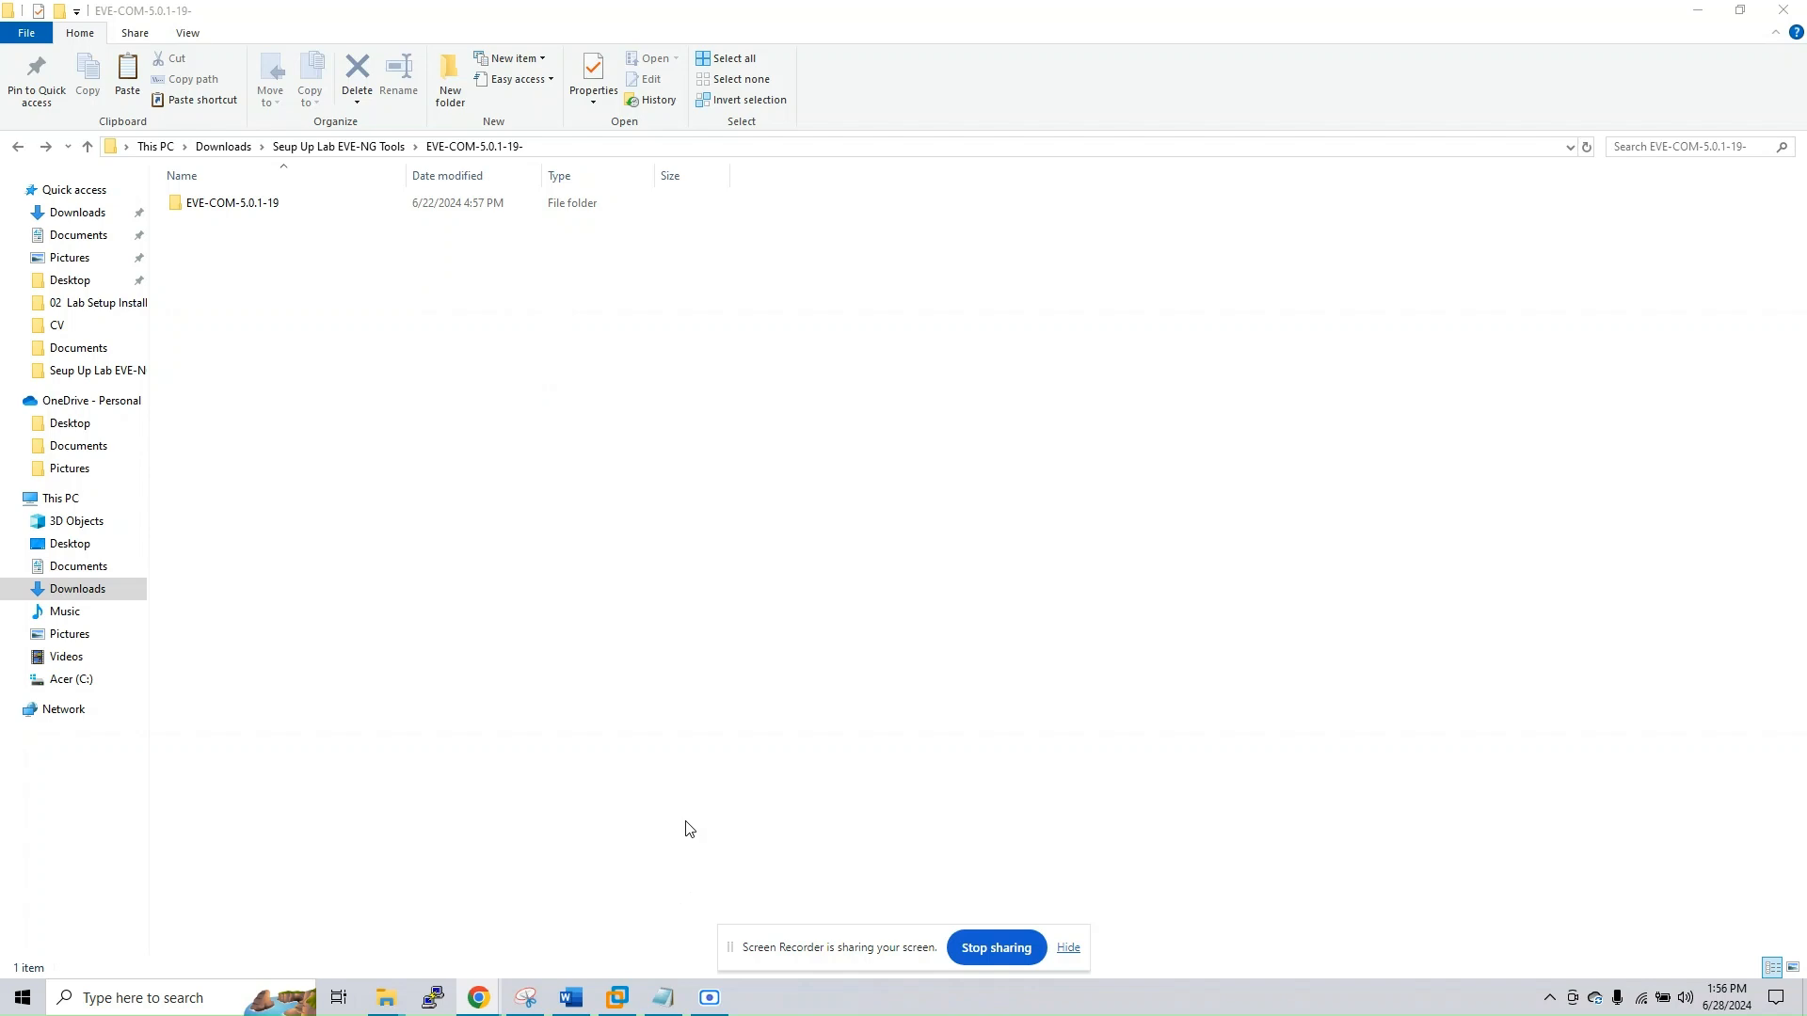
# Switch to VMware Workstation and bring up the dialog for opening an existing virtual machine from the library
pyautogui.click(619, 1003)
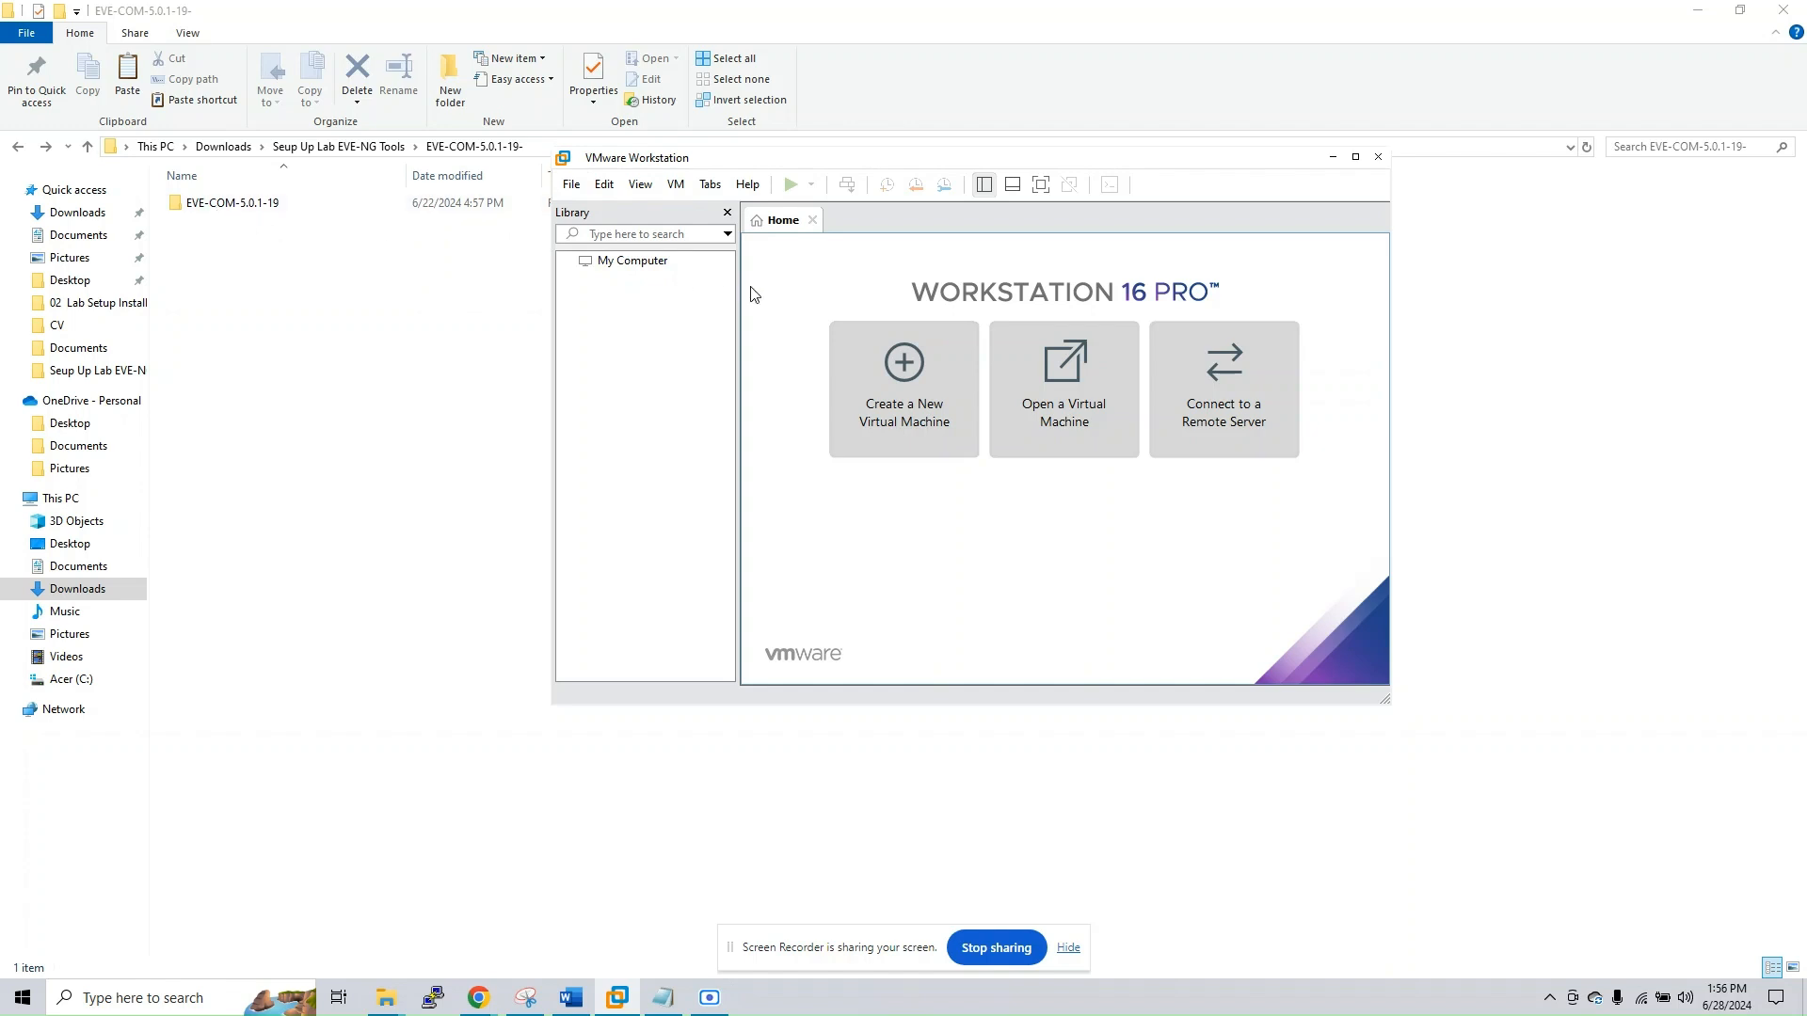
pyautogui.rightClick(596, 299)
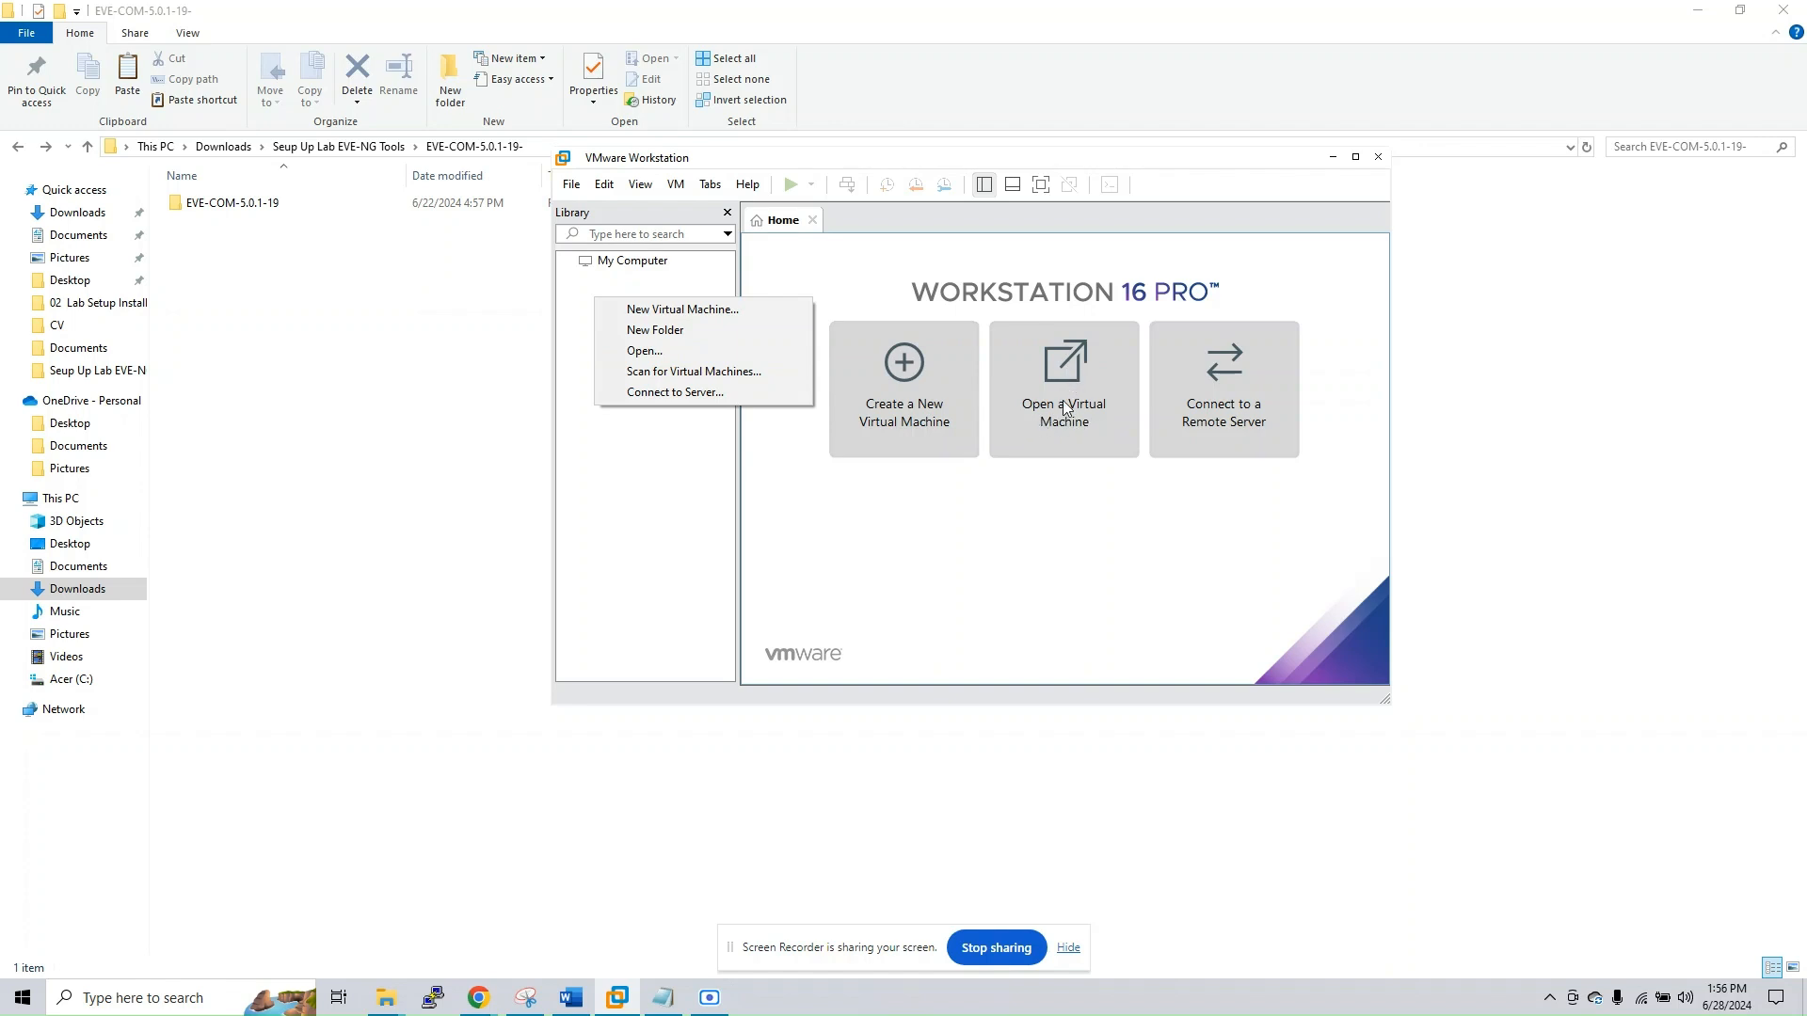
pyautogui.click(645, 350)
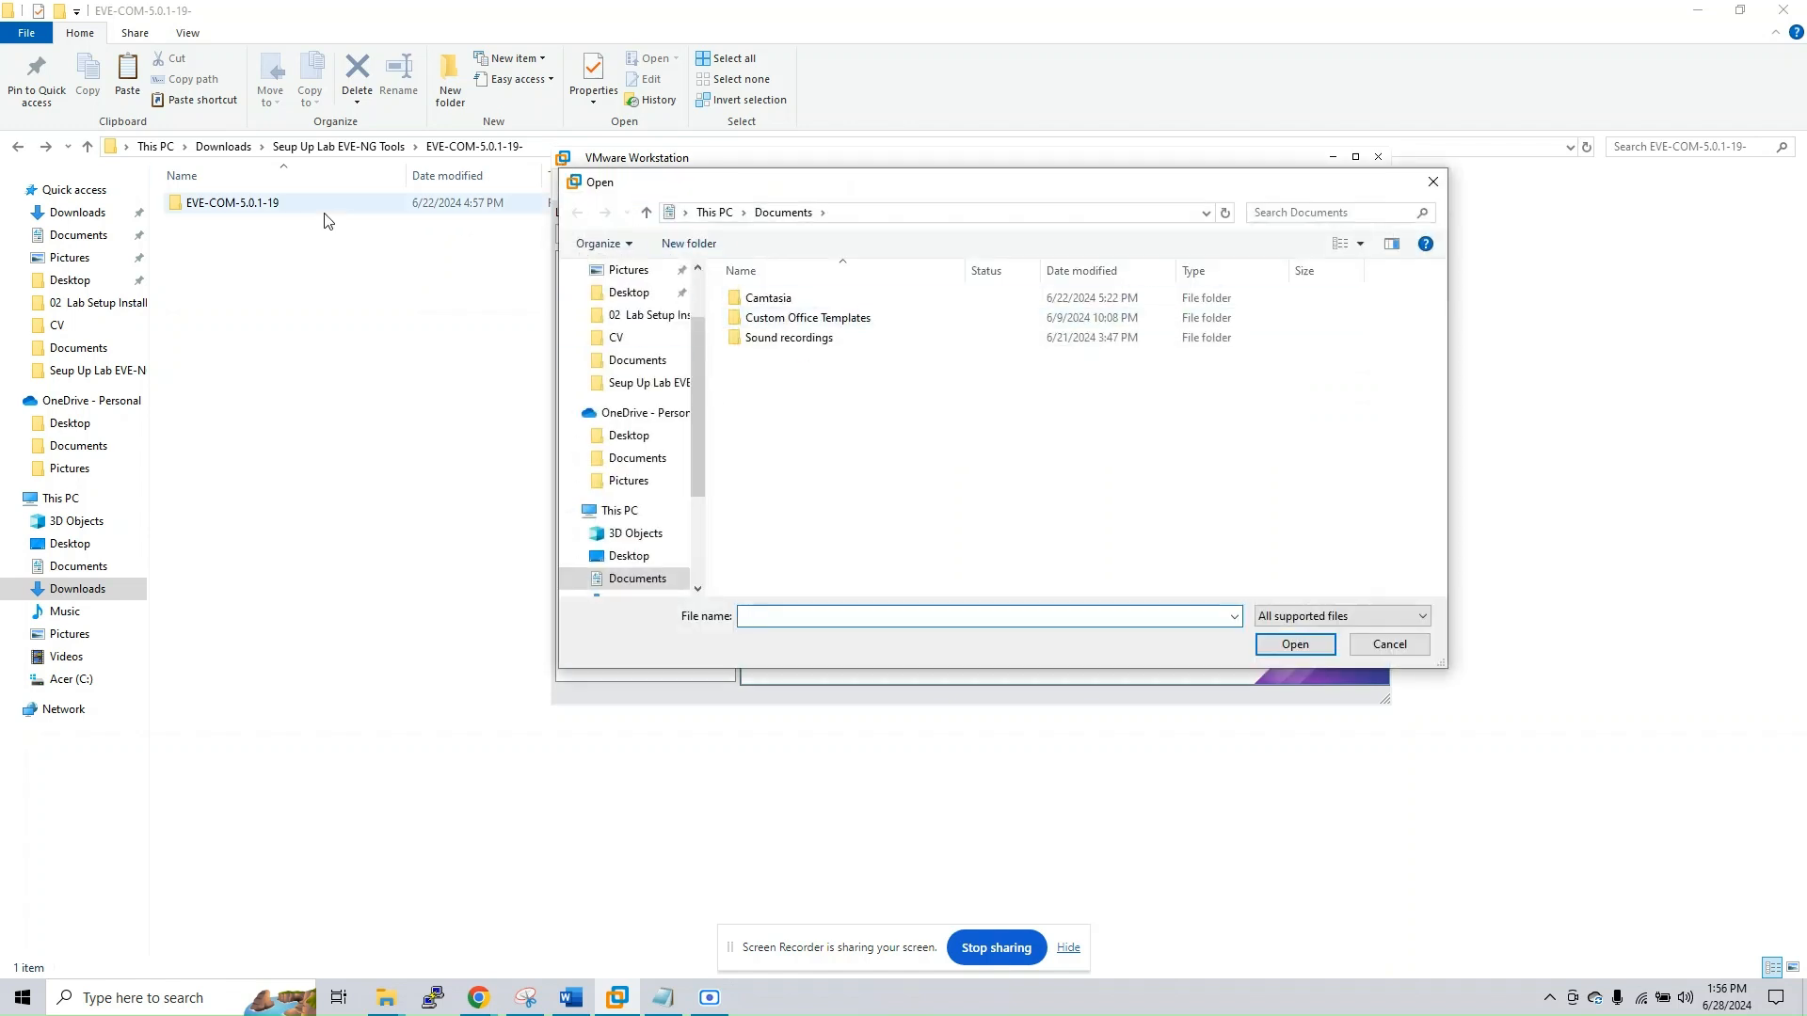
# Copy the path of the EVE-COM-5.0.1-19- folder in File Explorer and return to VMware Workstation's Open dialog
pyautogui.click(557, 146)
pyautogui.hotkey('ctrl', 'c')
pyautogui.rightClick(496, 148)
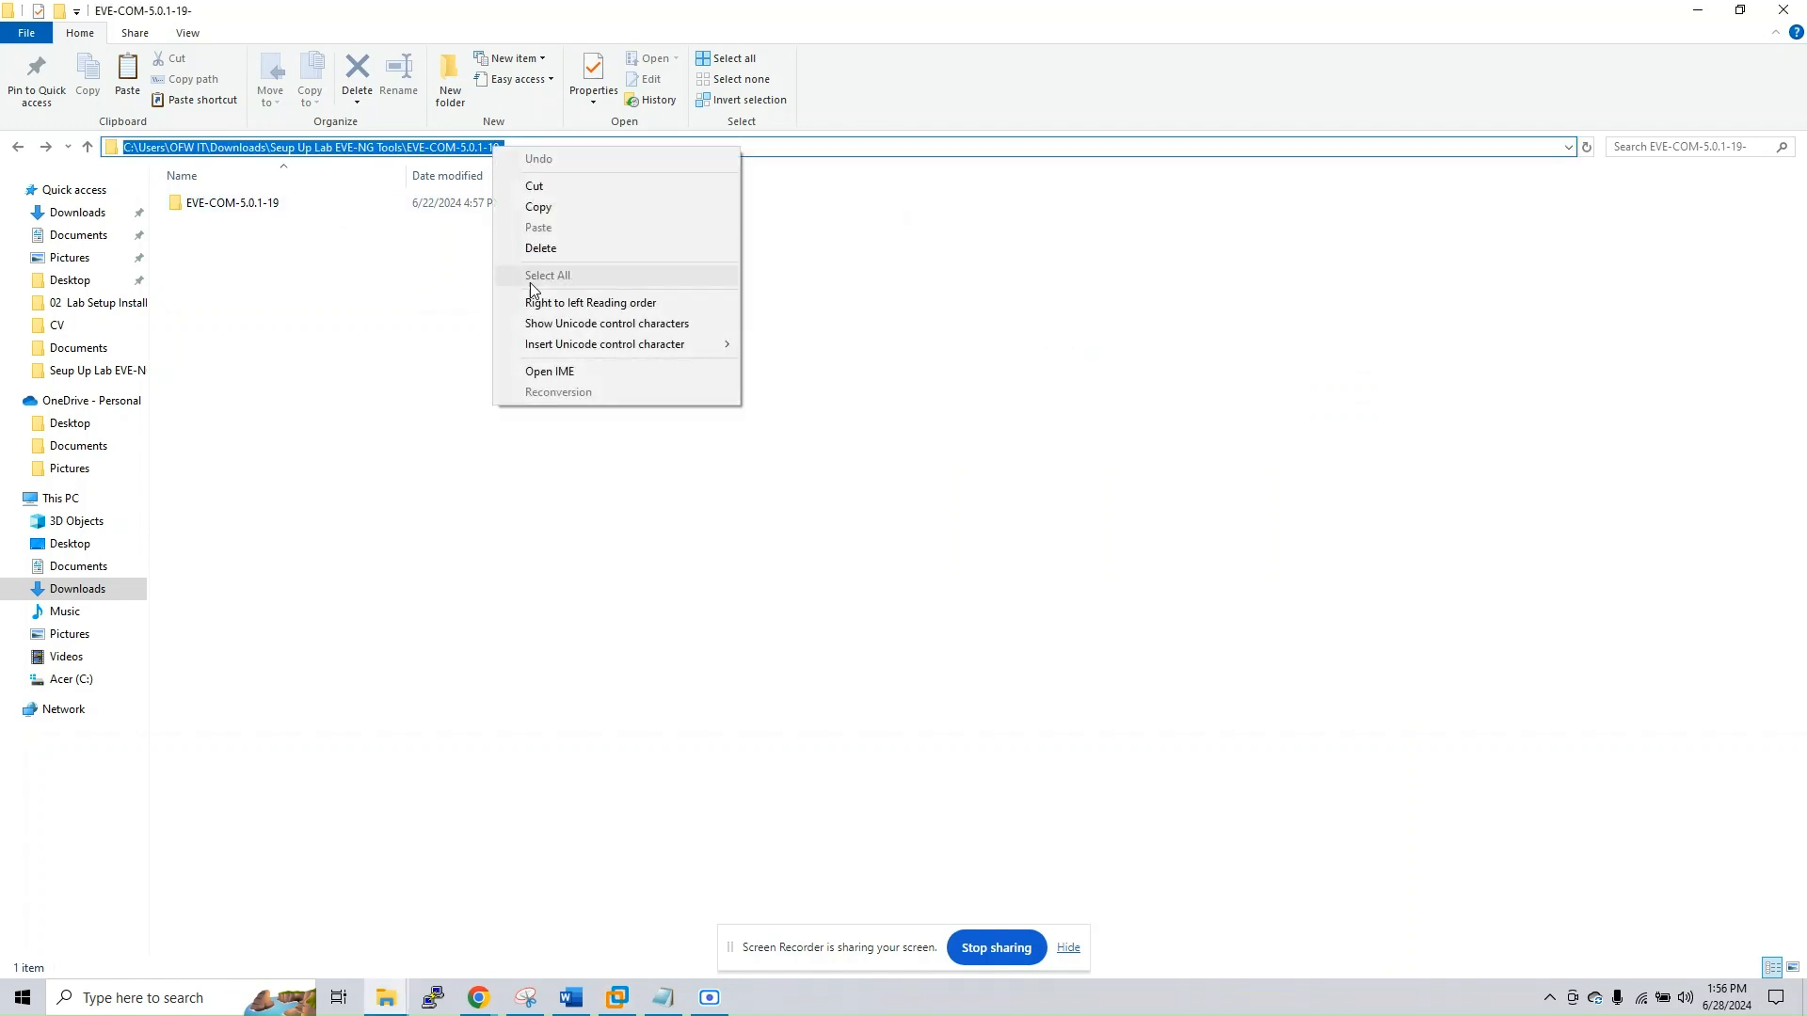
pyautogui.click(540, 207)
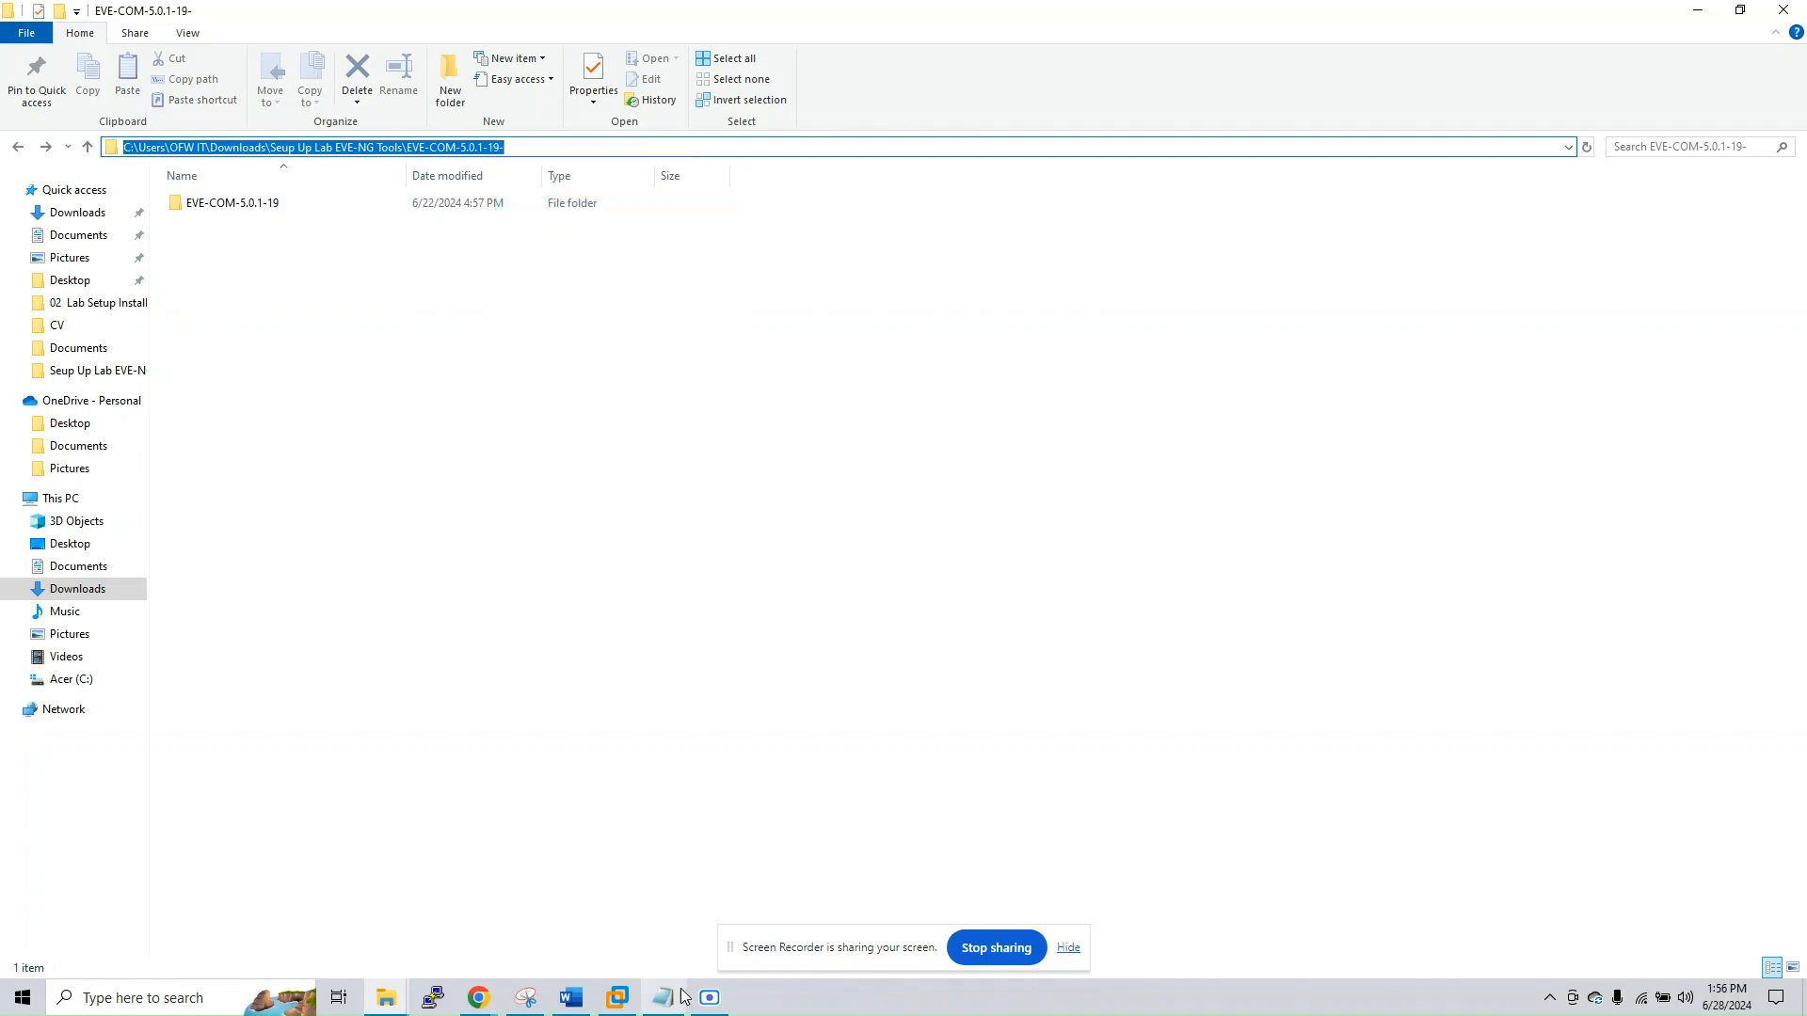
pyautogui.click(630, 990)
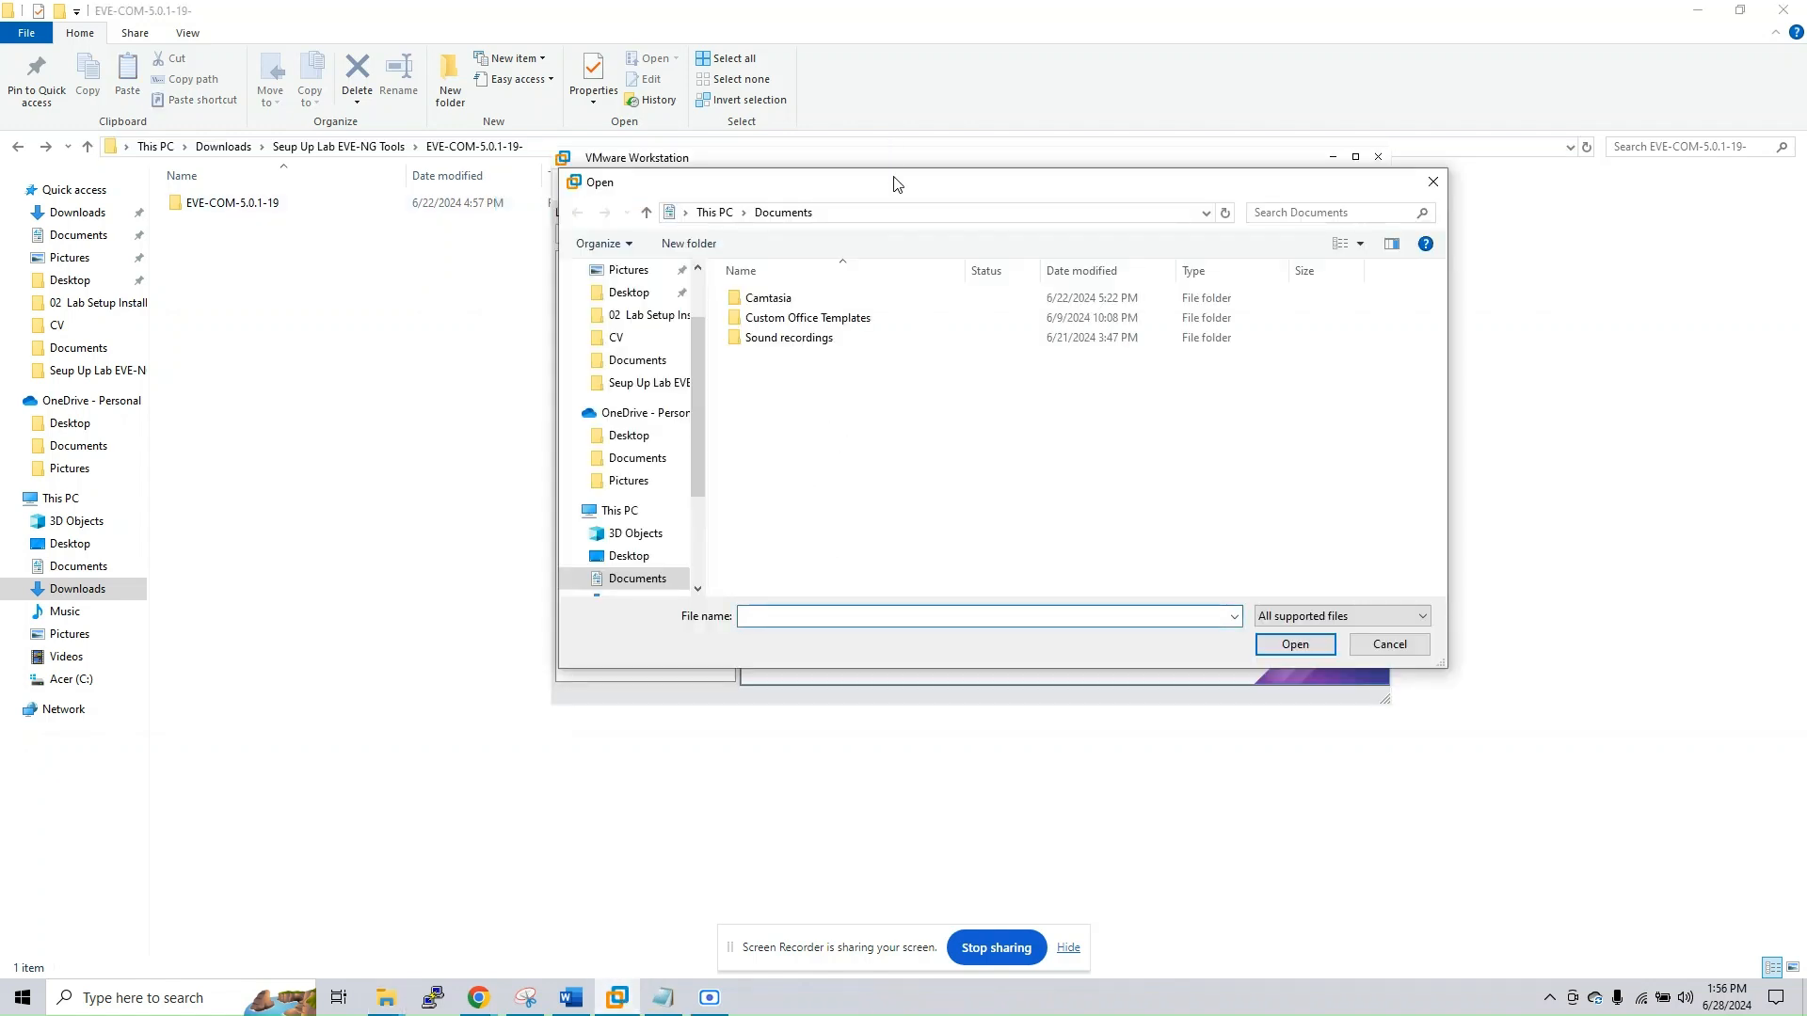
# Try to go to the copied folder path by pasting it into the Open dialog's location
pyautogui.click(866, 212)
pyautogui.rightClick(860, 214)
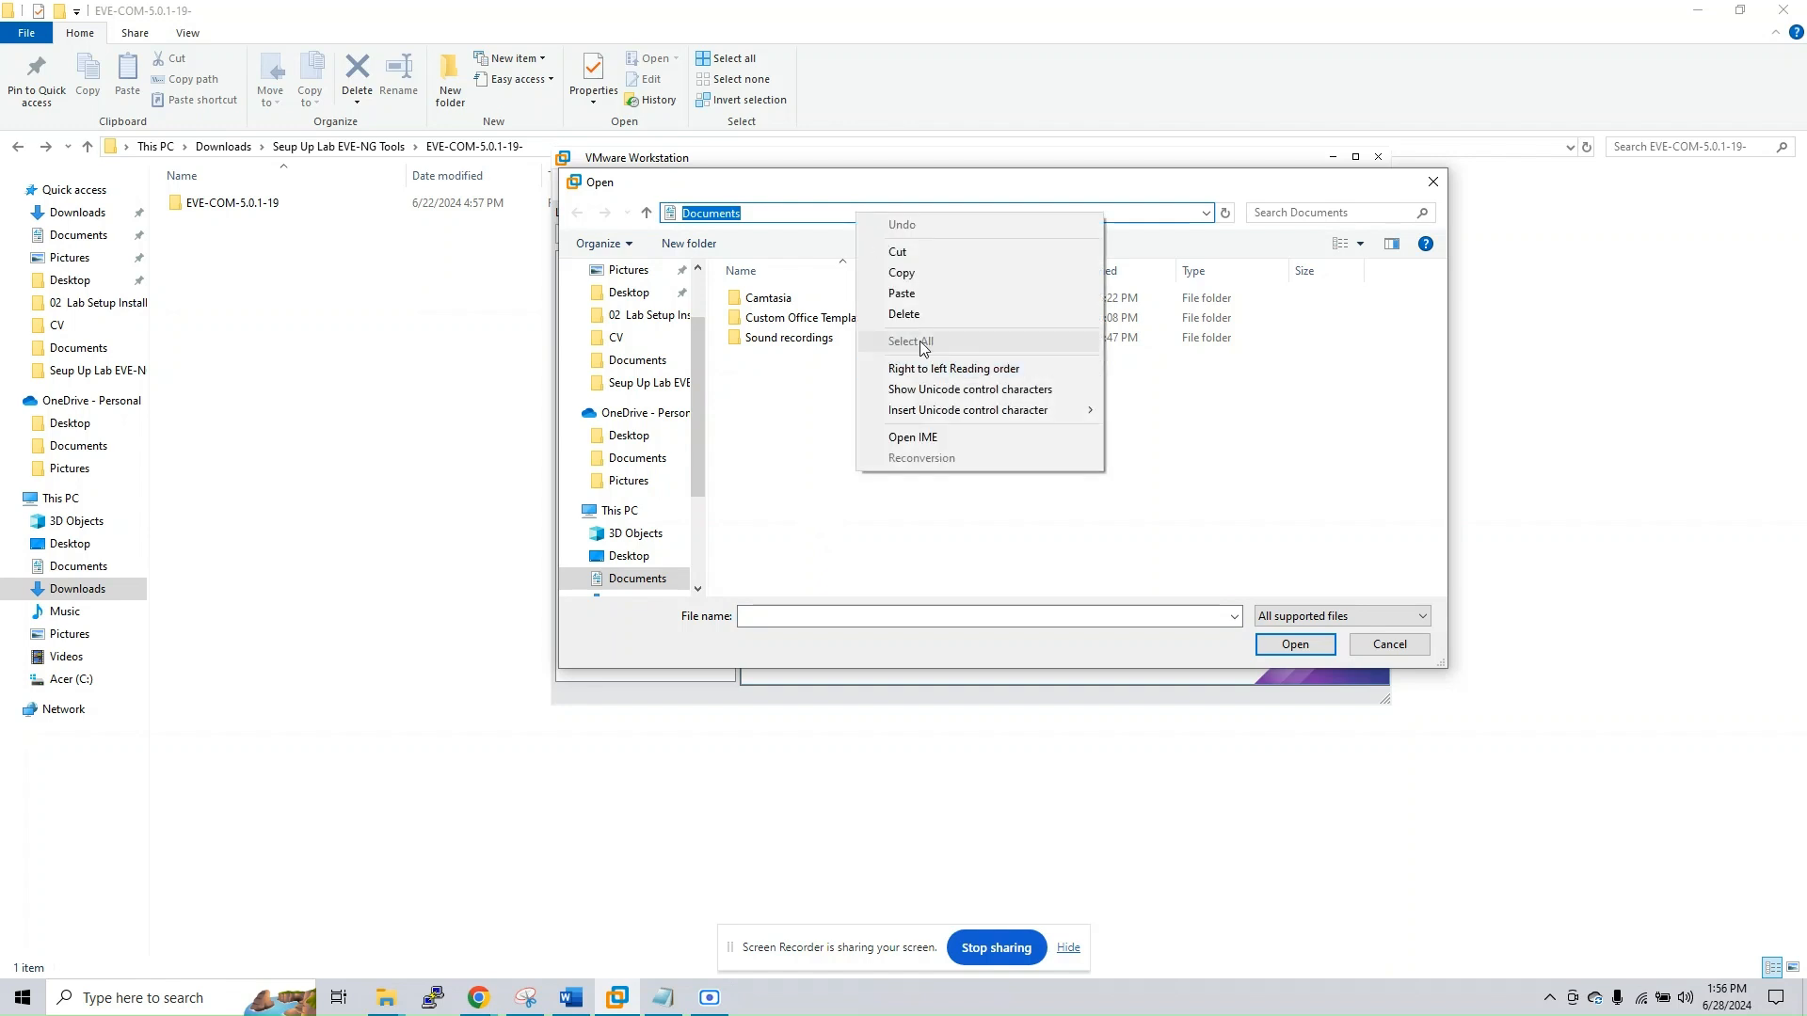
pyautogui.click(919, 293)
pyautogui.click(1292, 646)
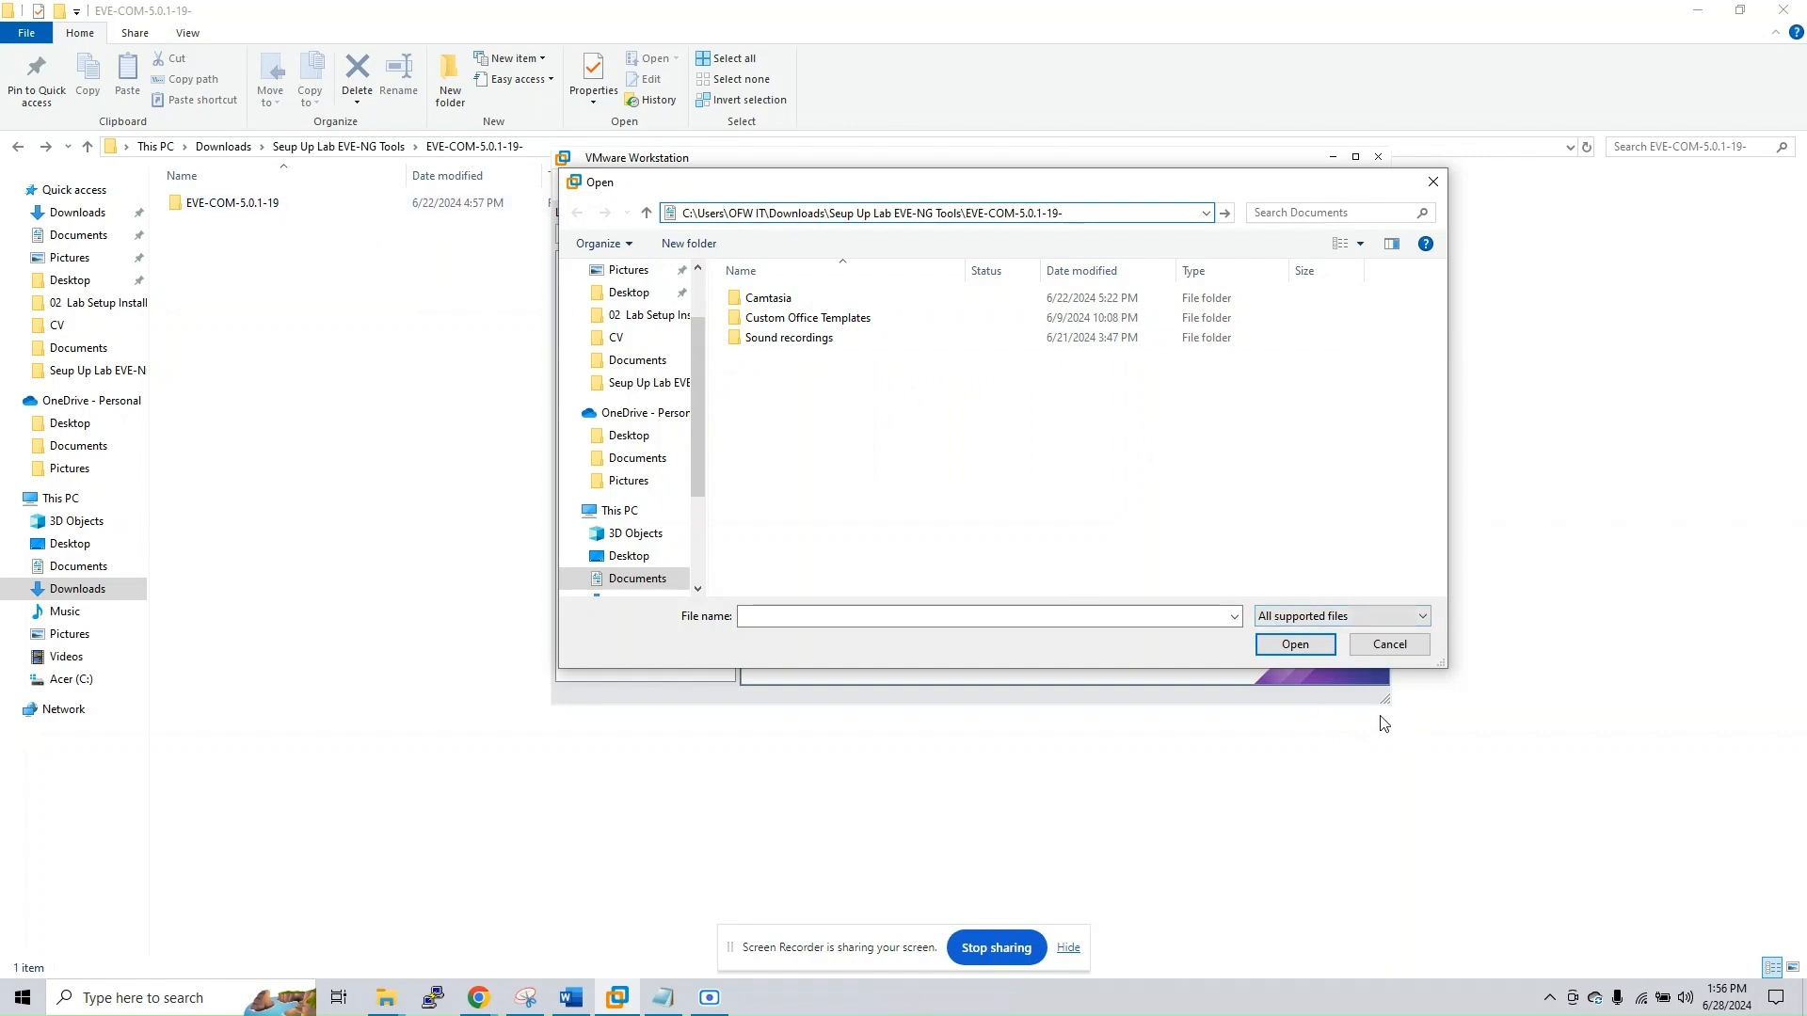
pyautogui.click(1289, 644)
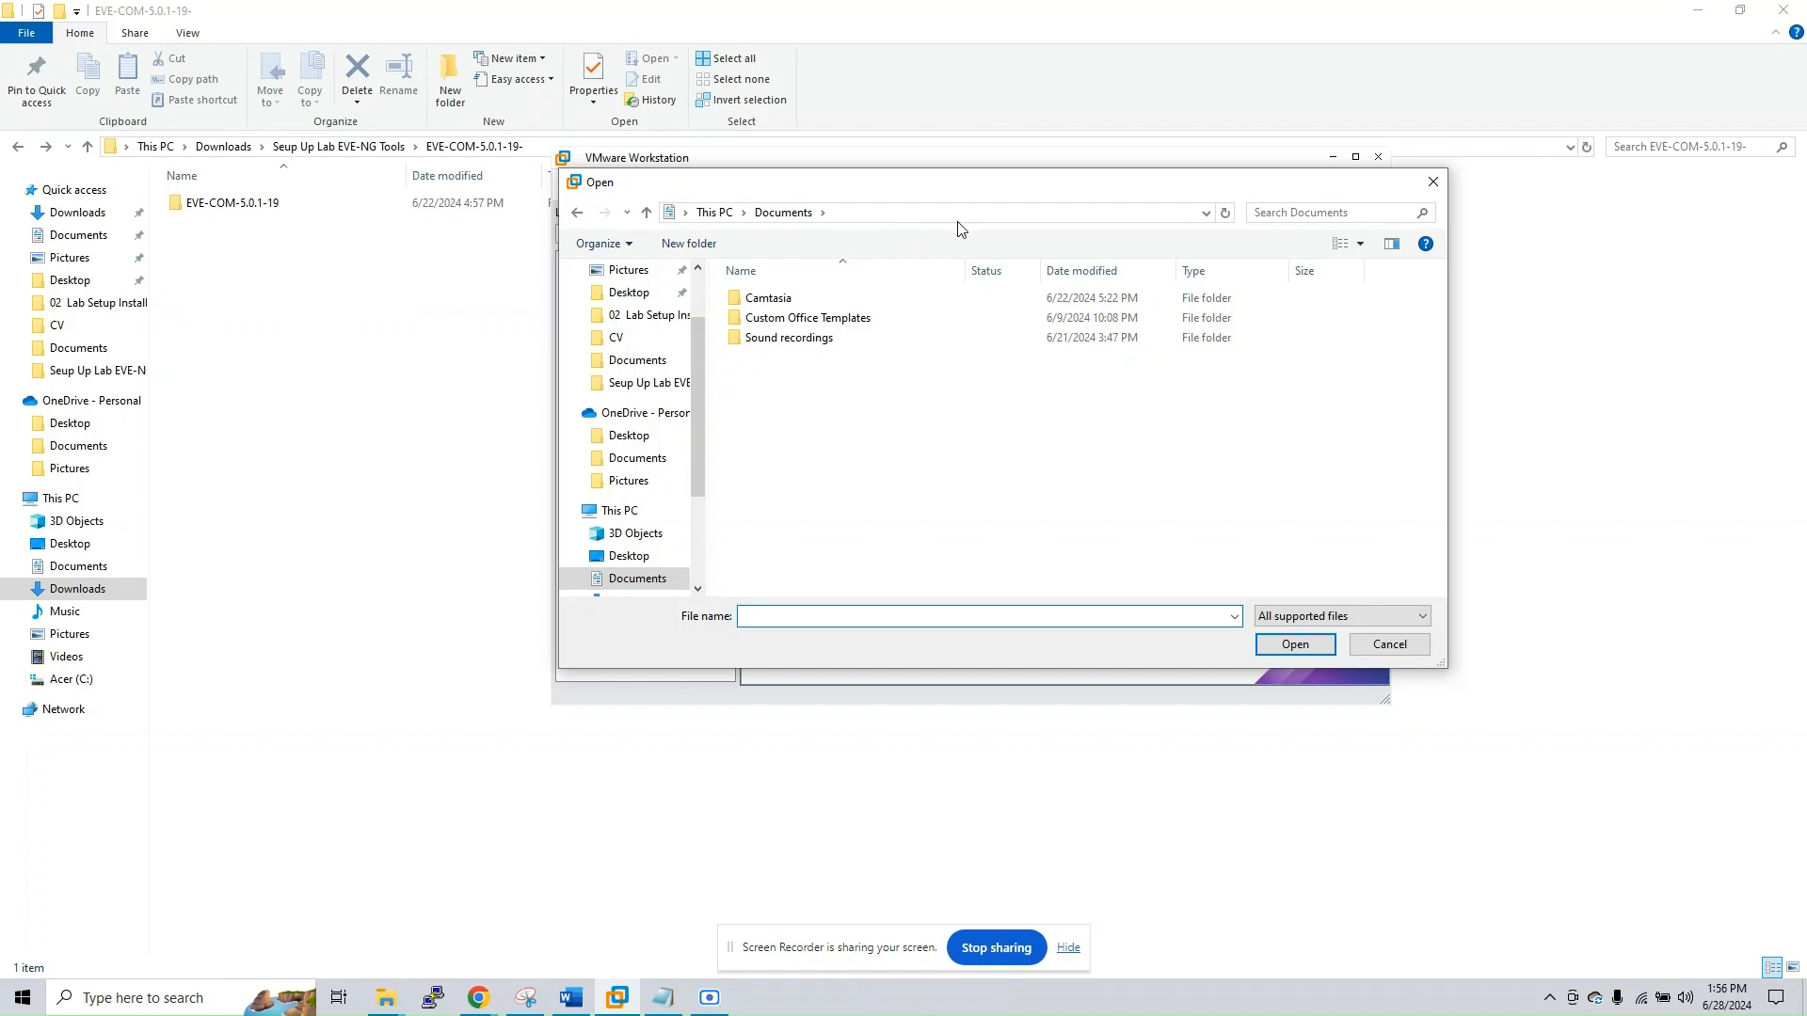
# Replace the Open dialog's Documents location with the copied EVE-COM-5.0.1-19- folder path and go to it
pyautogui.click(899, 211)
pyautogui.rightClick(905, 215)
pyautogui.click(835, 214)
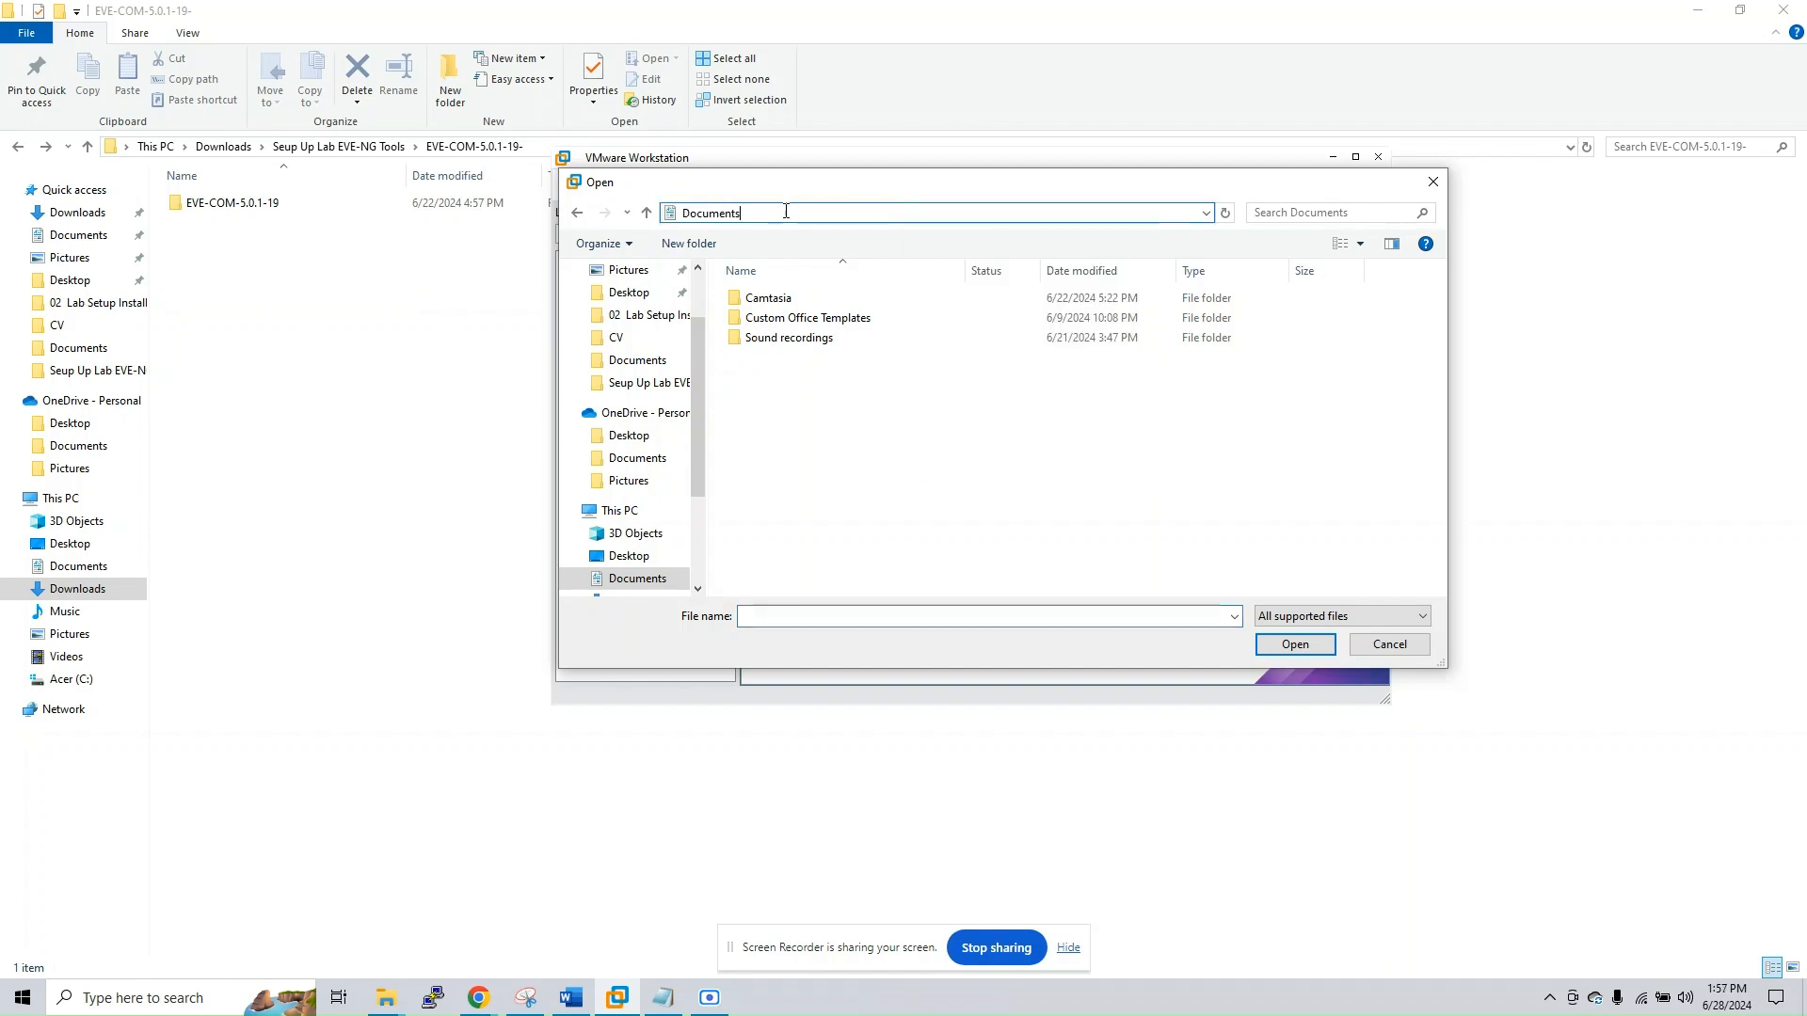
pyautogui.doubleClick(798, 215)
pyautogui.rightClick(773, 213)
pyautogui.click(821, 294)
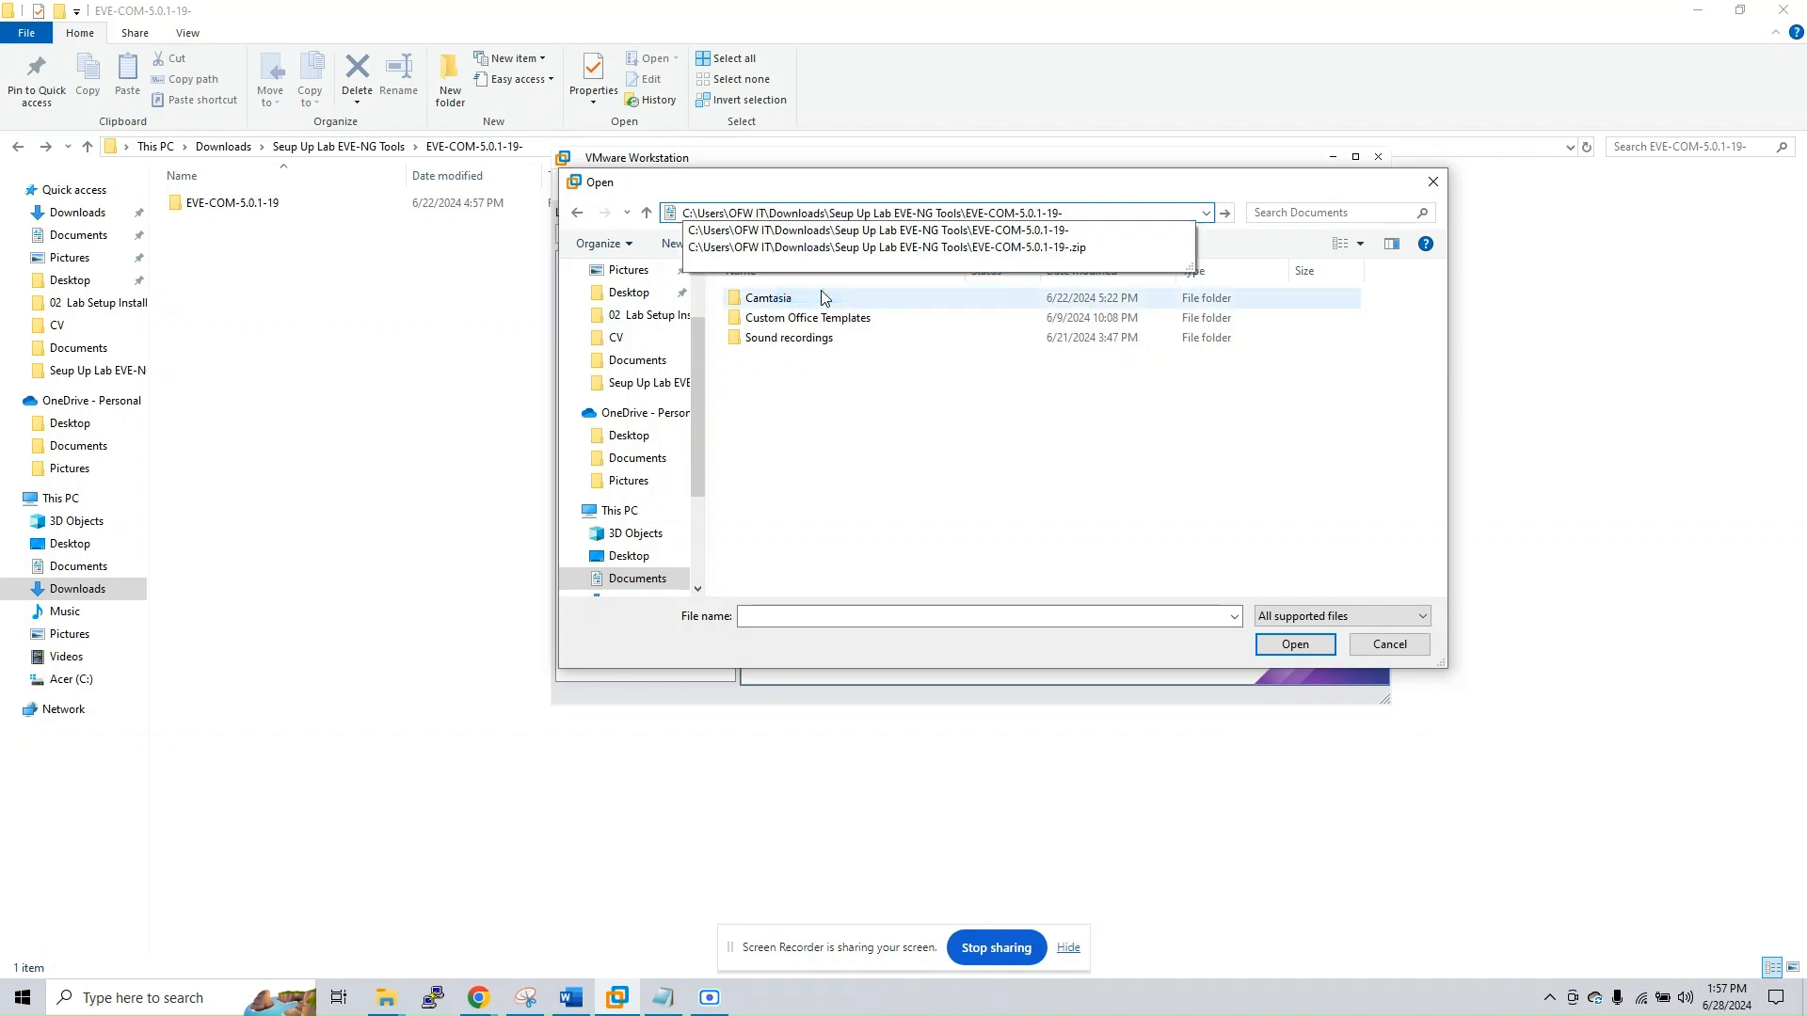
pyautogui.press('Return')
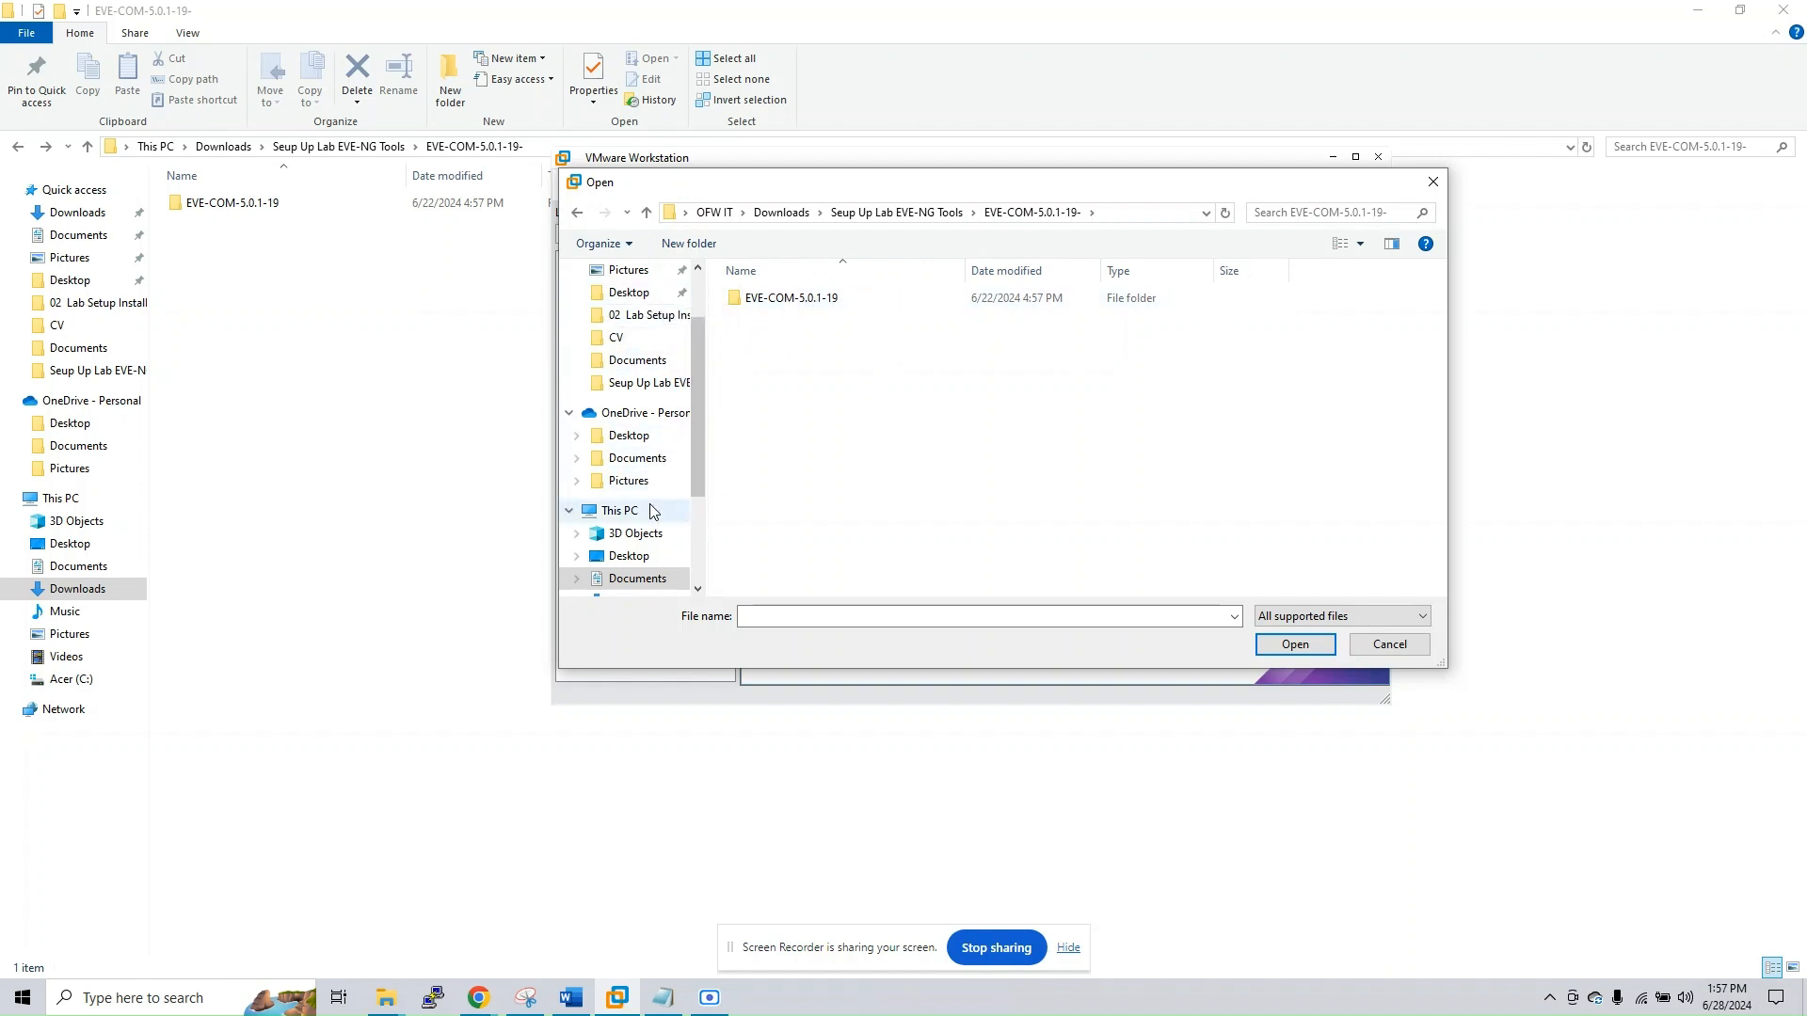
# Open the EVE-CE virtual machine file from the EVE-COM-5.0.1-19 subfolder
pyautogui.click(787, 307)
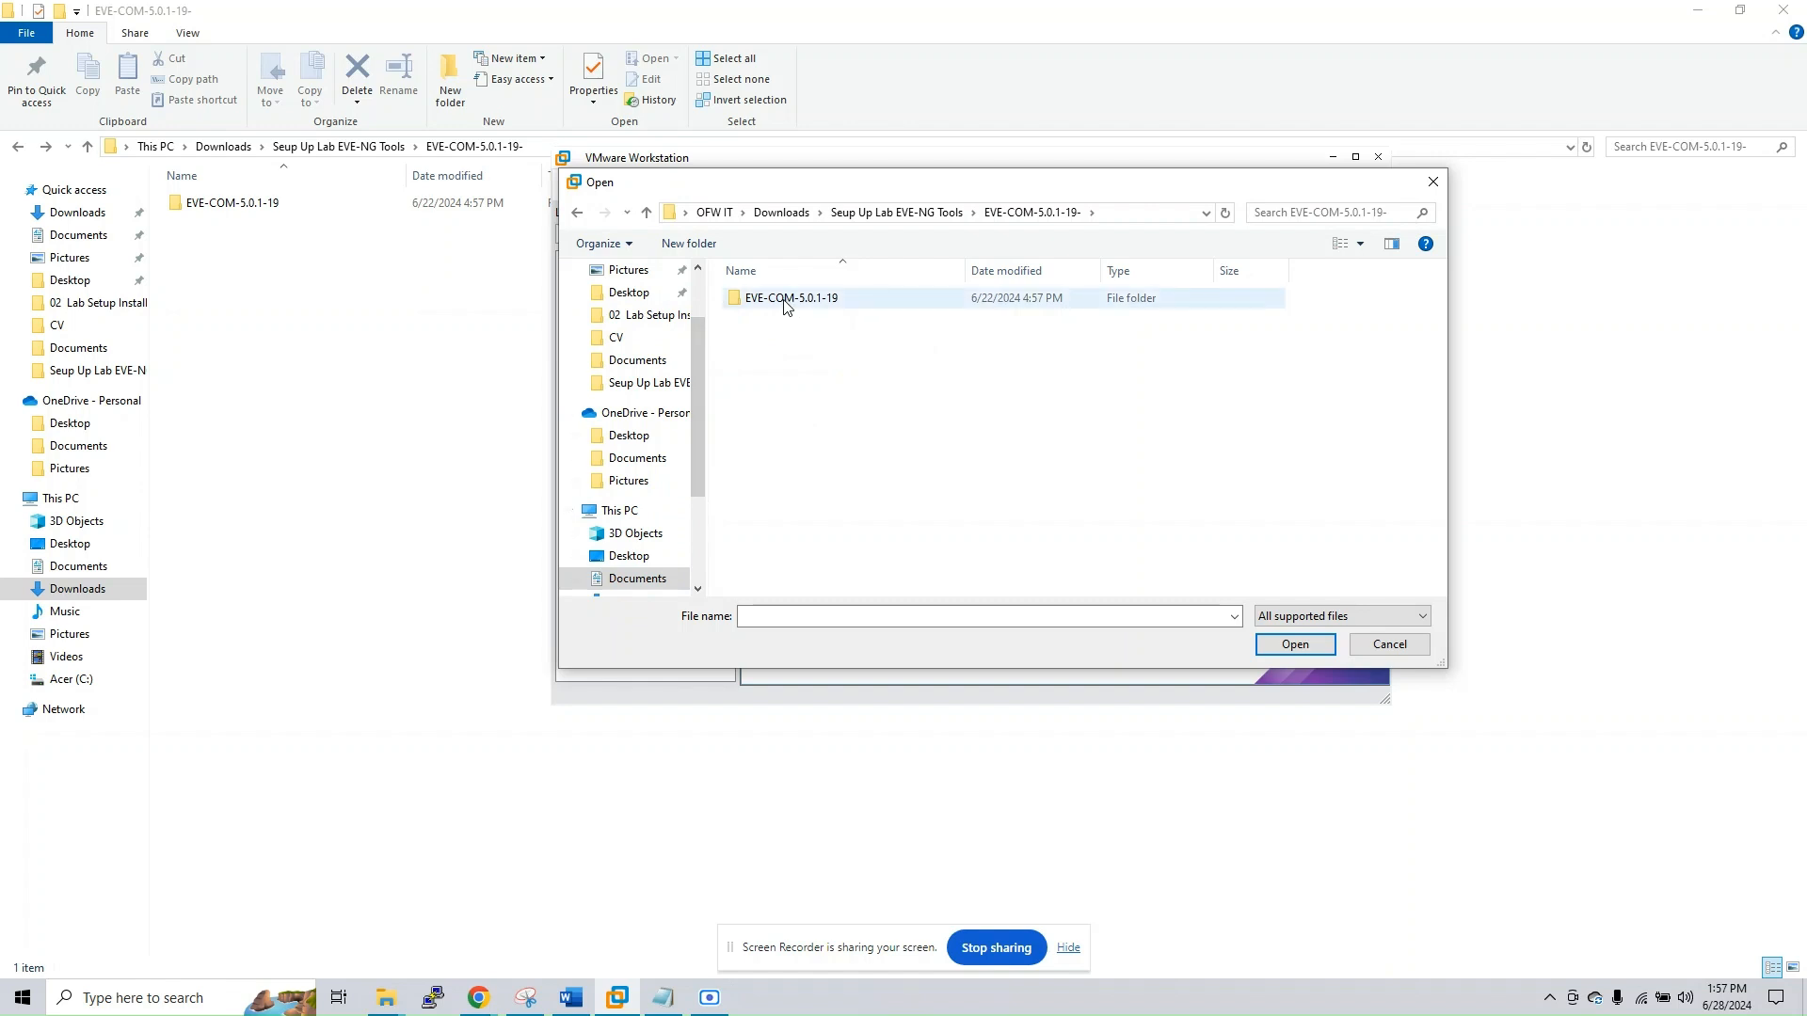
pyautogui.doubleClick(787, 301)
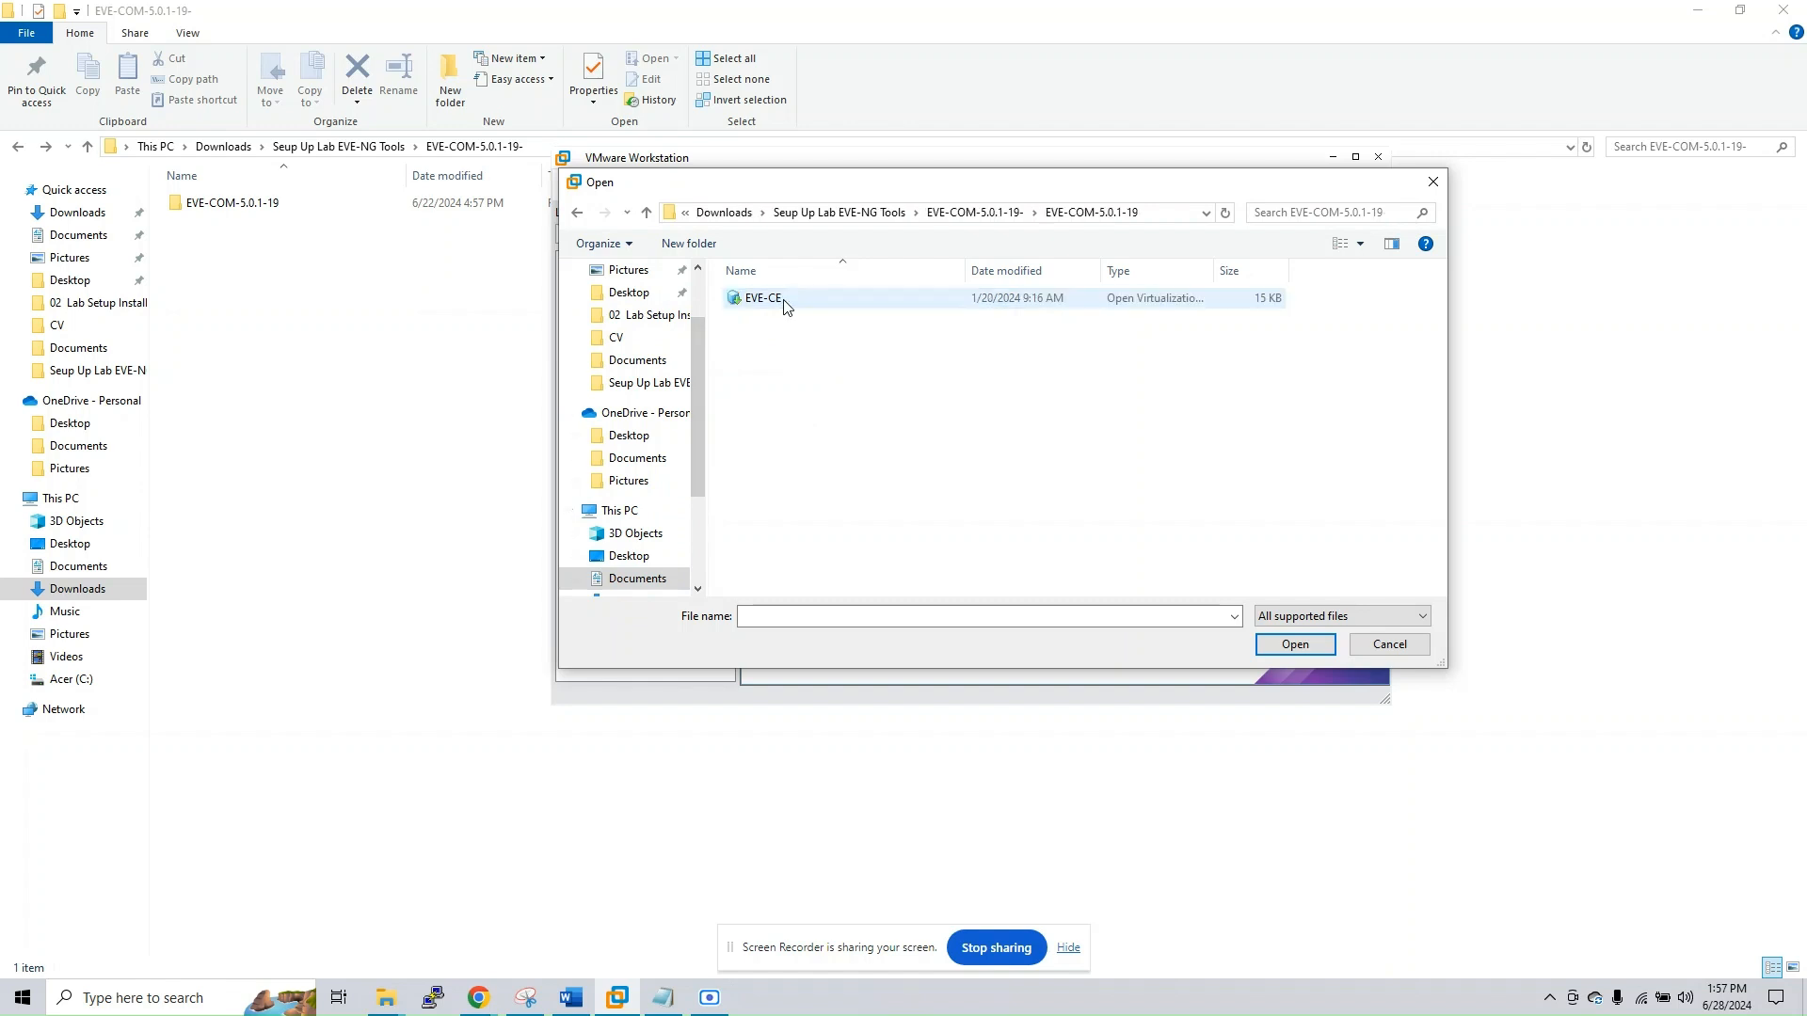
pyautogui.doubleClick(764, 303)
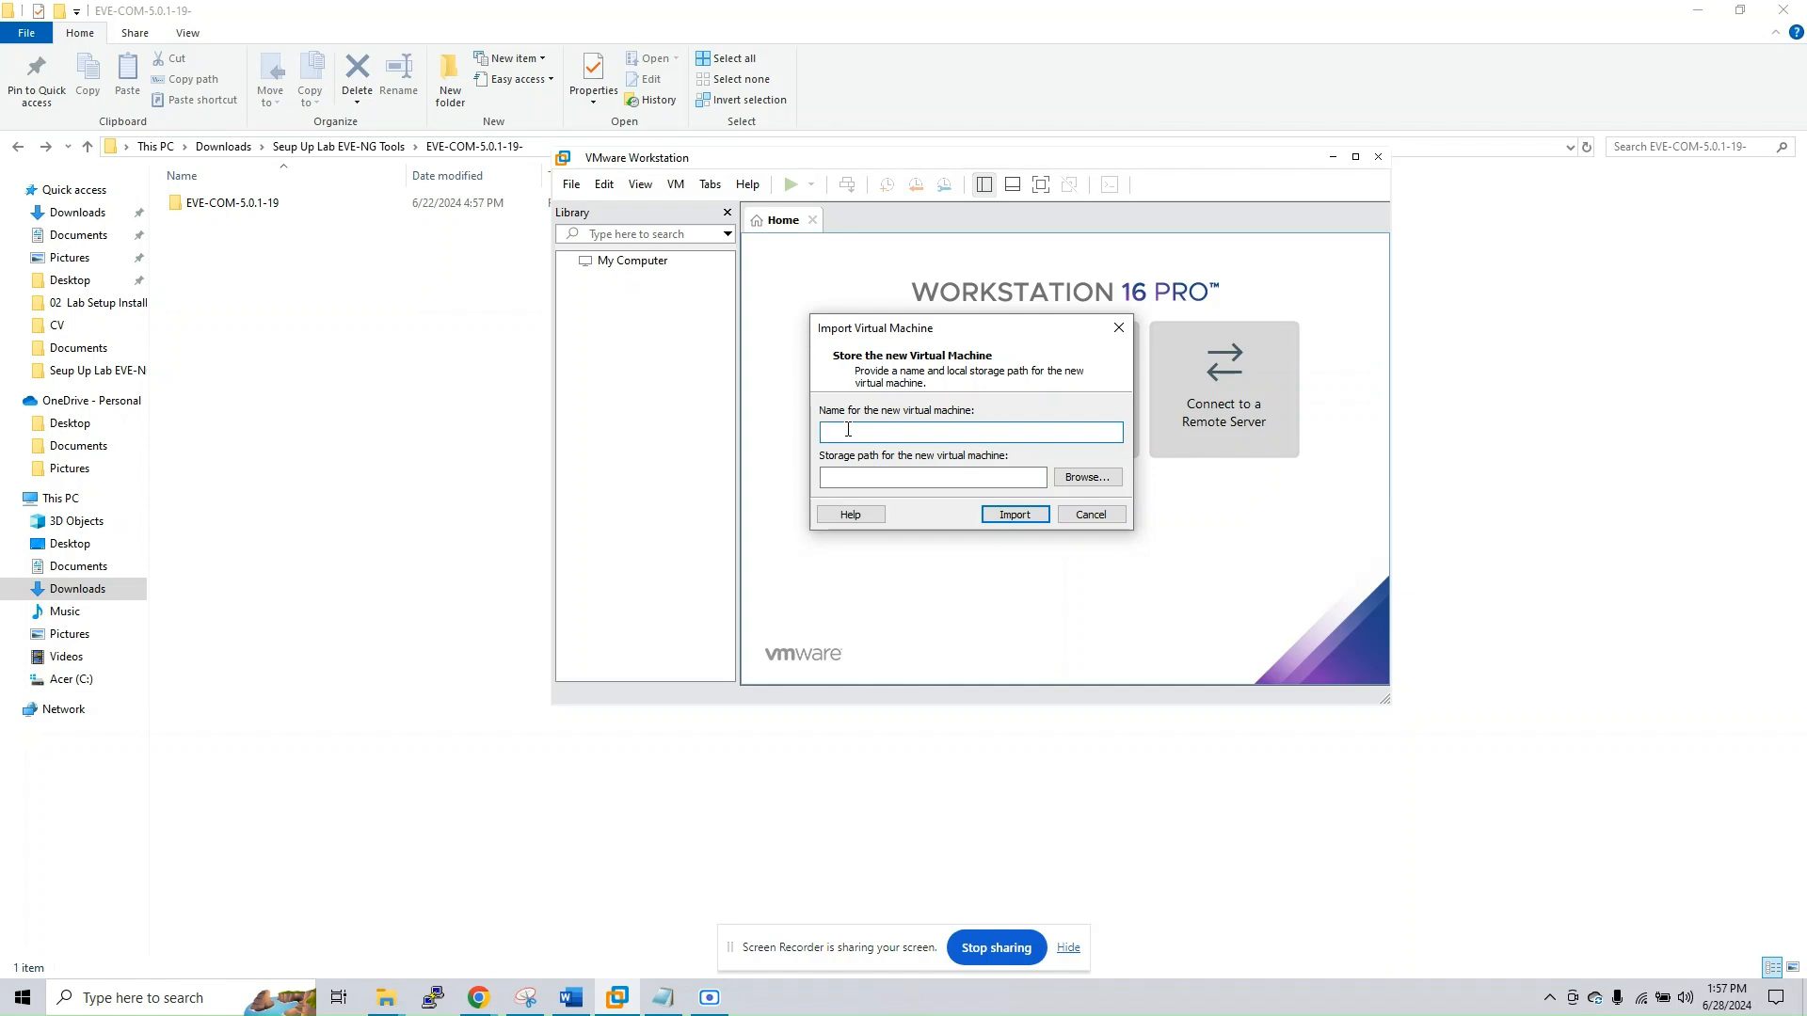
# Name the new virtual machine ENG-NG-VM in the import dialog, keeping the default storage path
pyautogui.write('VM')
pyautogui.press('BackSpace')
pyautogui.press('BackSpace')
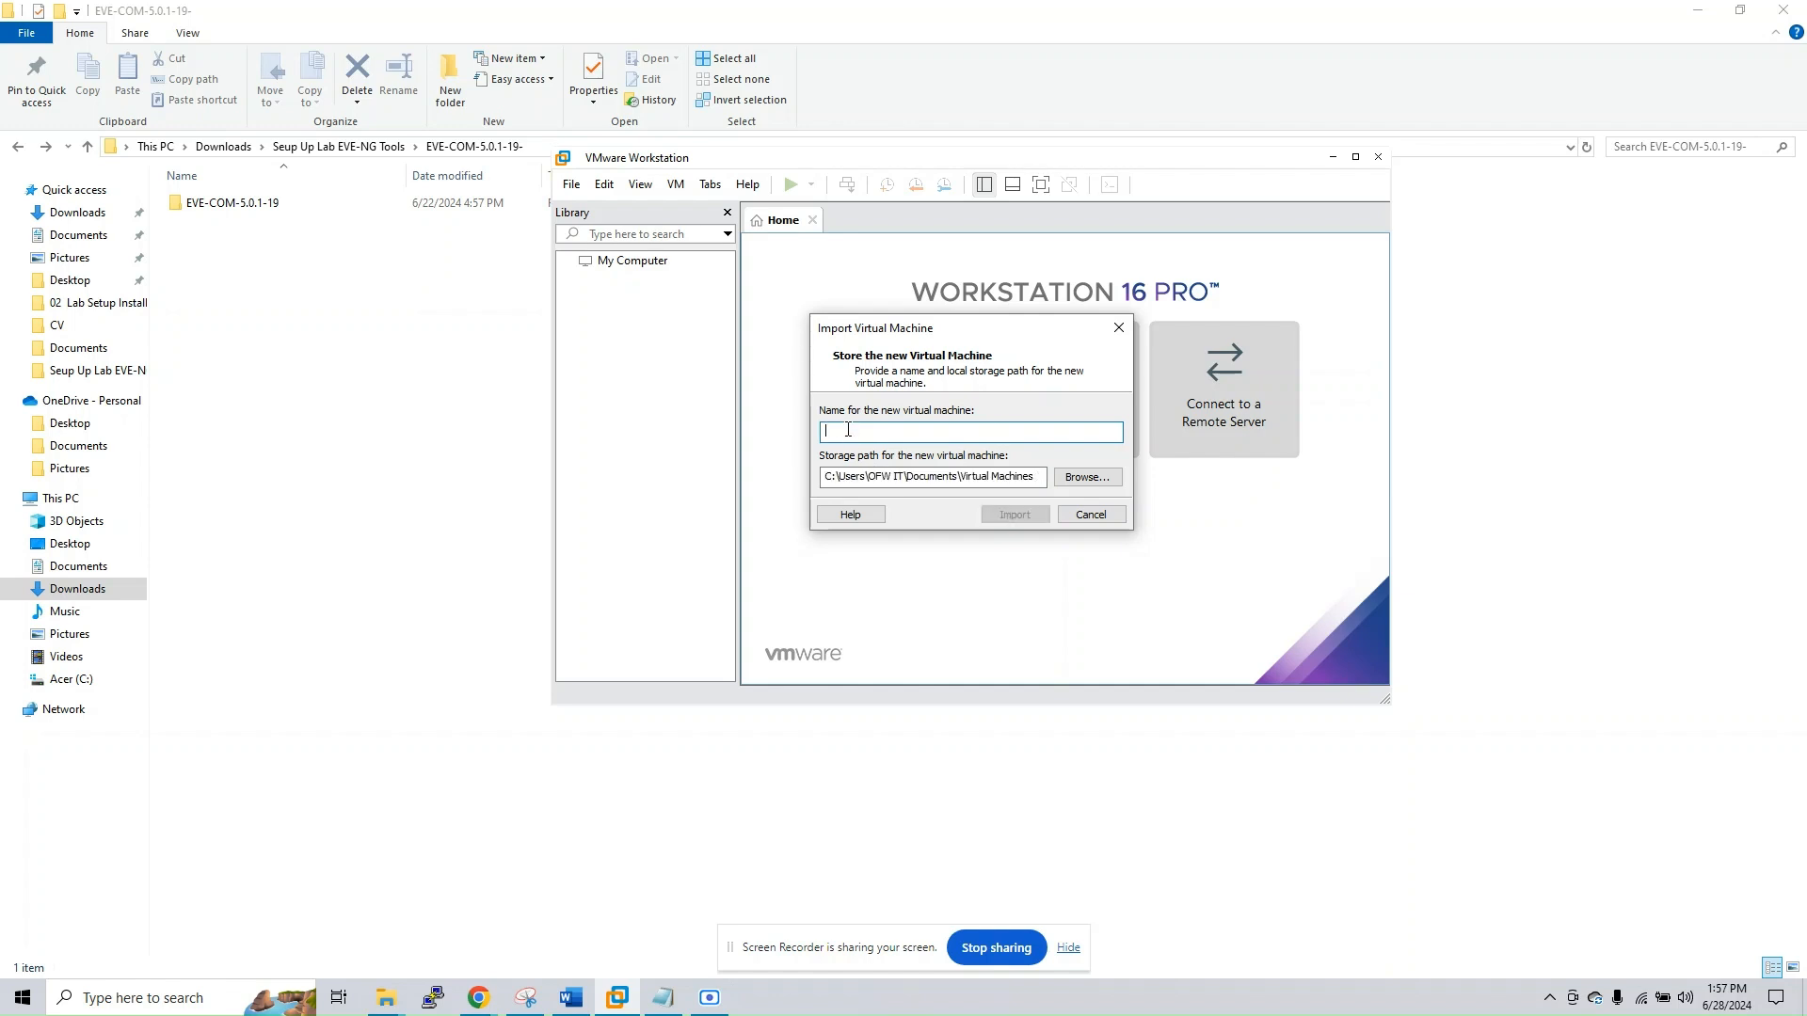
pyautogui.write('ENG-NG')
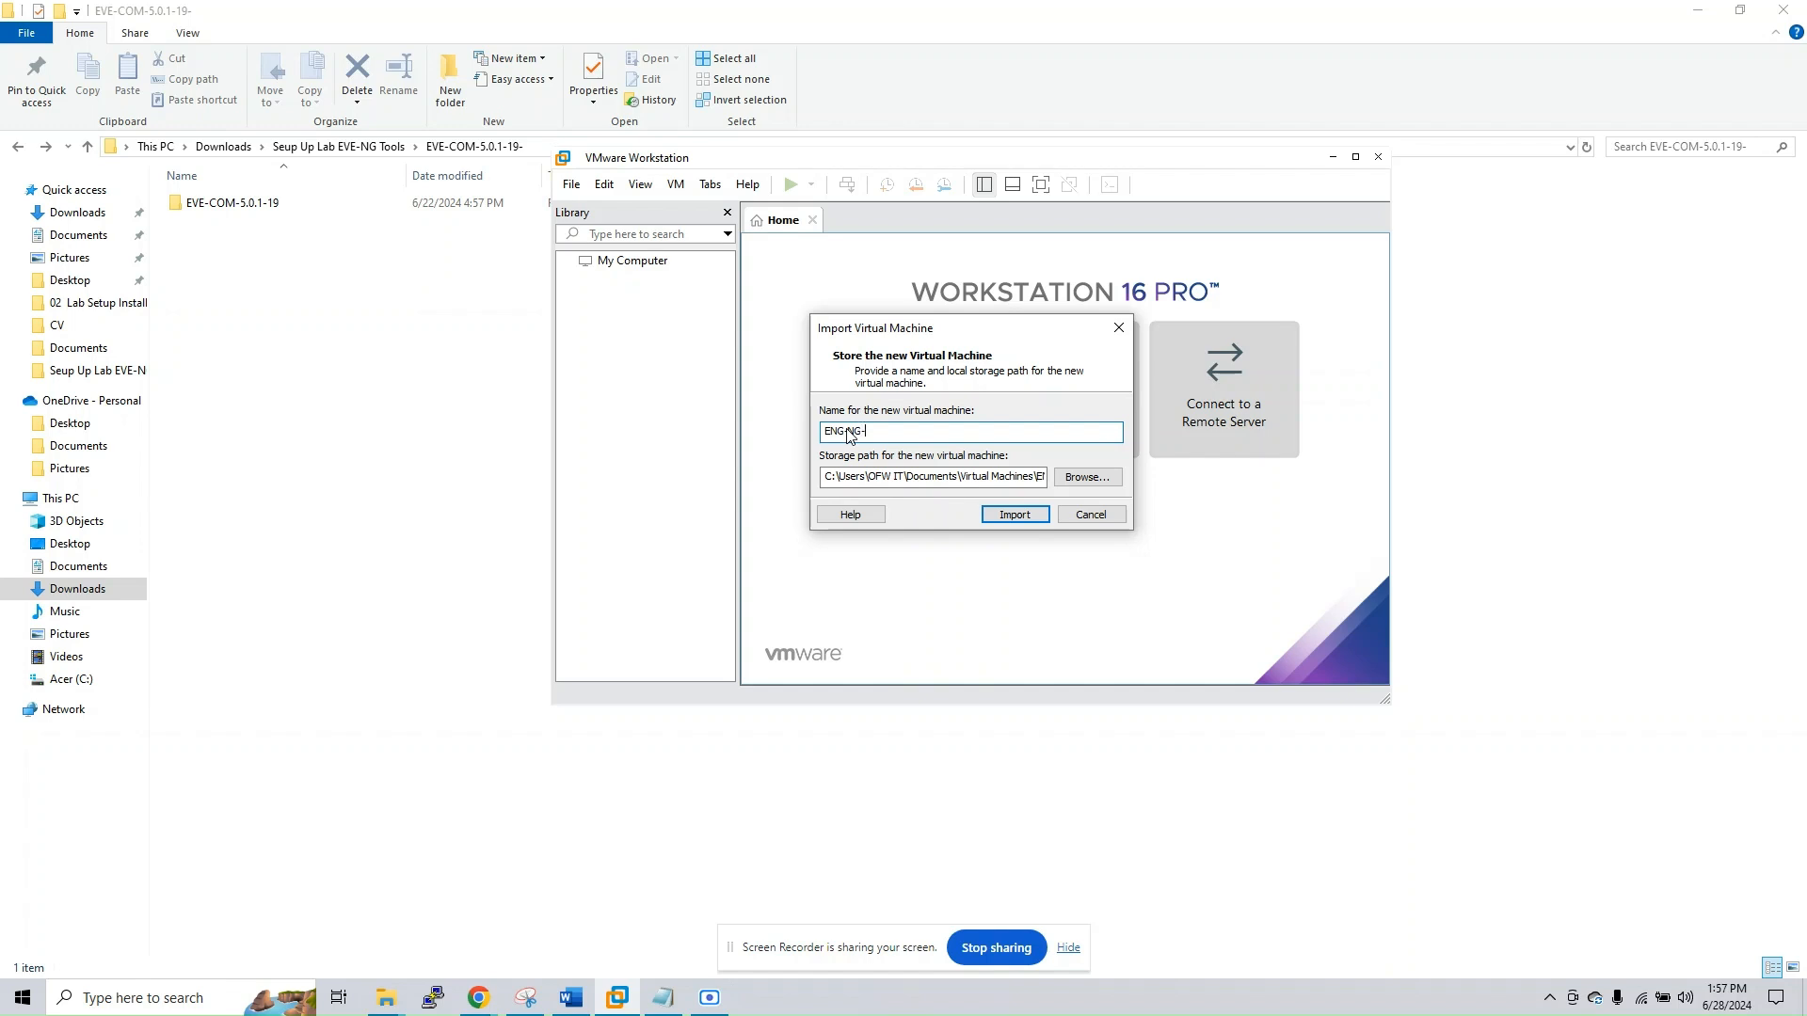
pyautogui.write('-VM')
# Switch to Chrome to check the Virtual Machine Install page again and minimize it
pyautogui.moveTo(489, 1011)
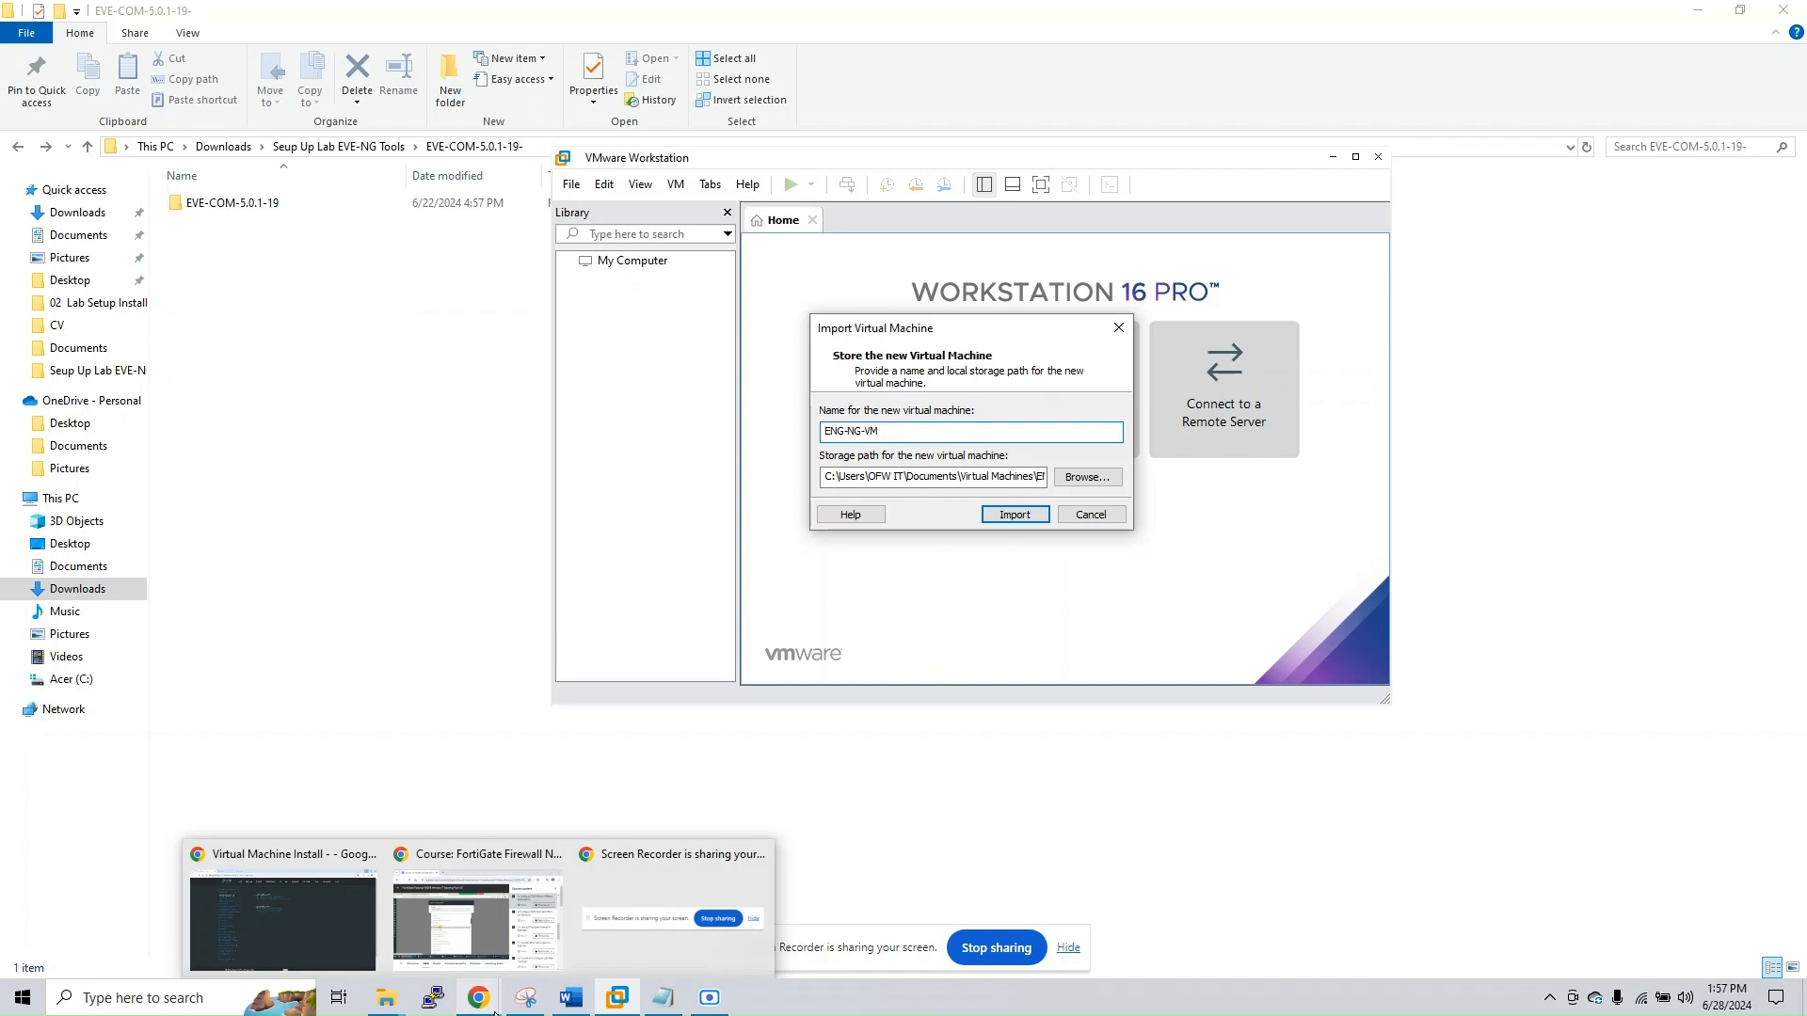
pyautogui.click(251, 852)
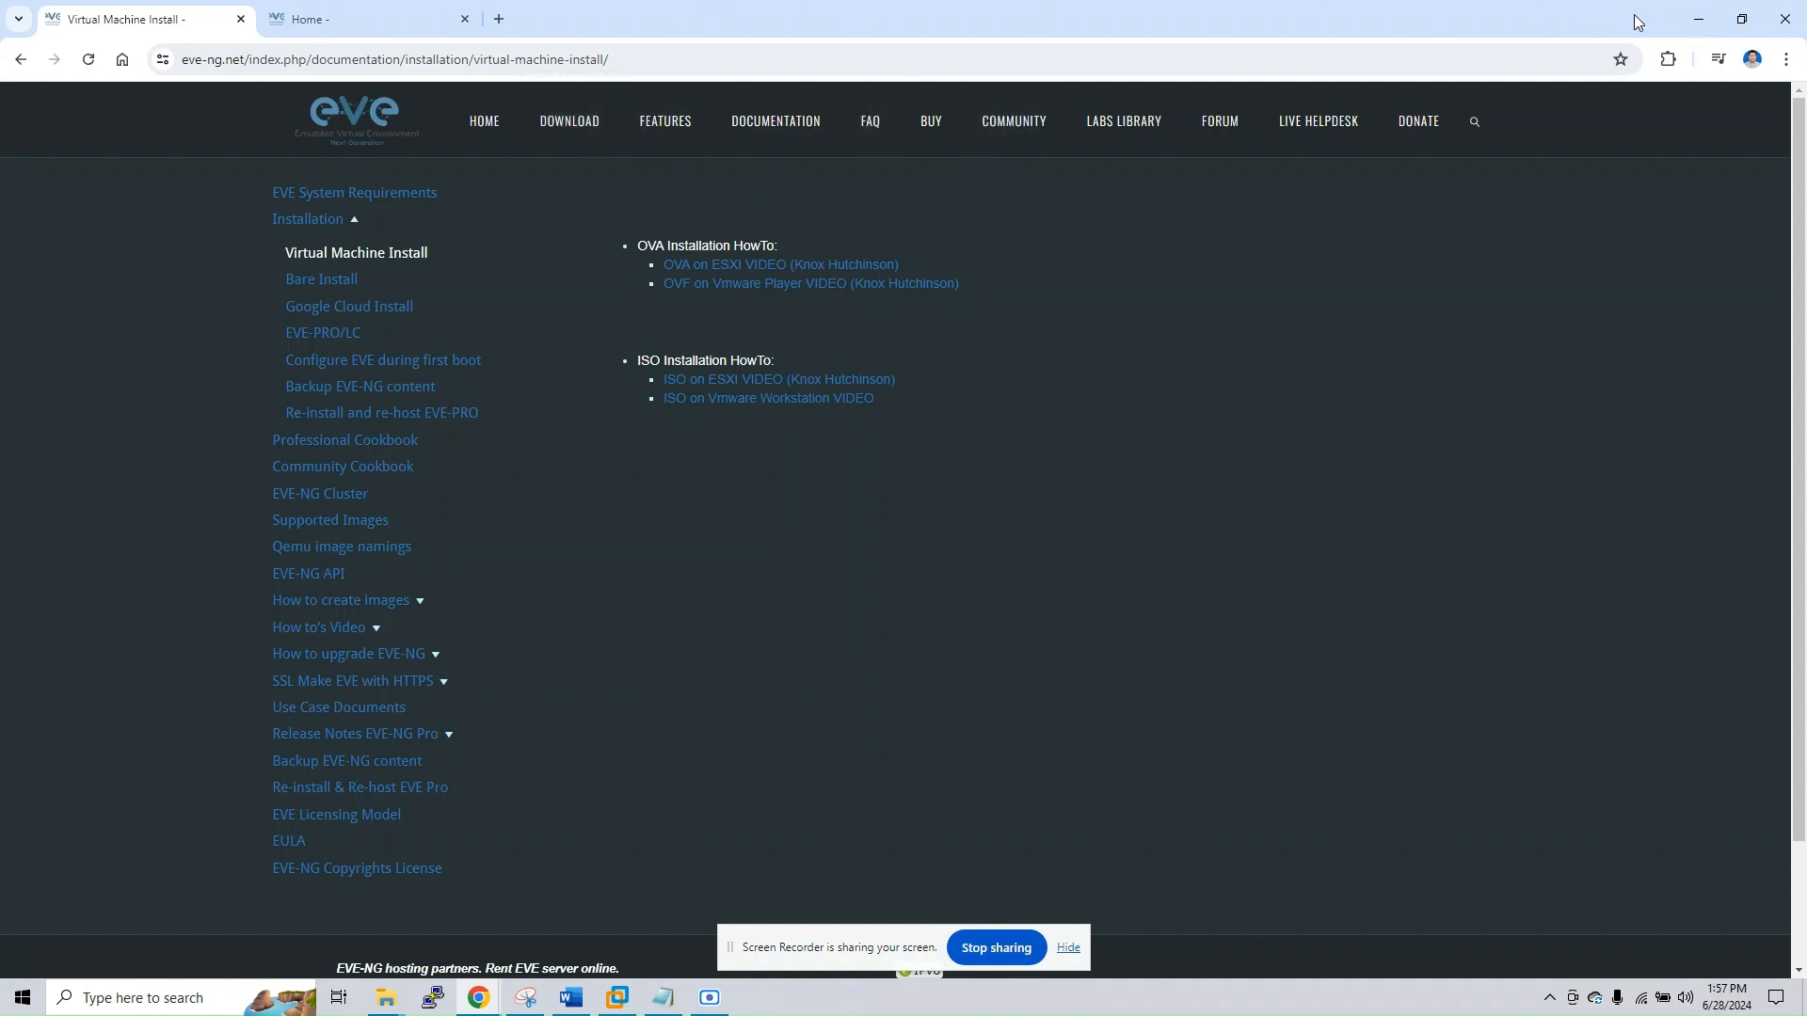
pyautogui.click(1698, 18)
# Import the ENG-NG-VM virtual machine and minimize the File Explorer window behind it
pyautogui.click(1011, 516)
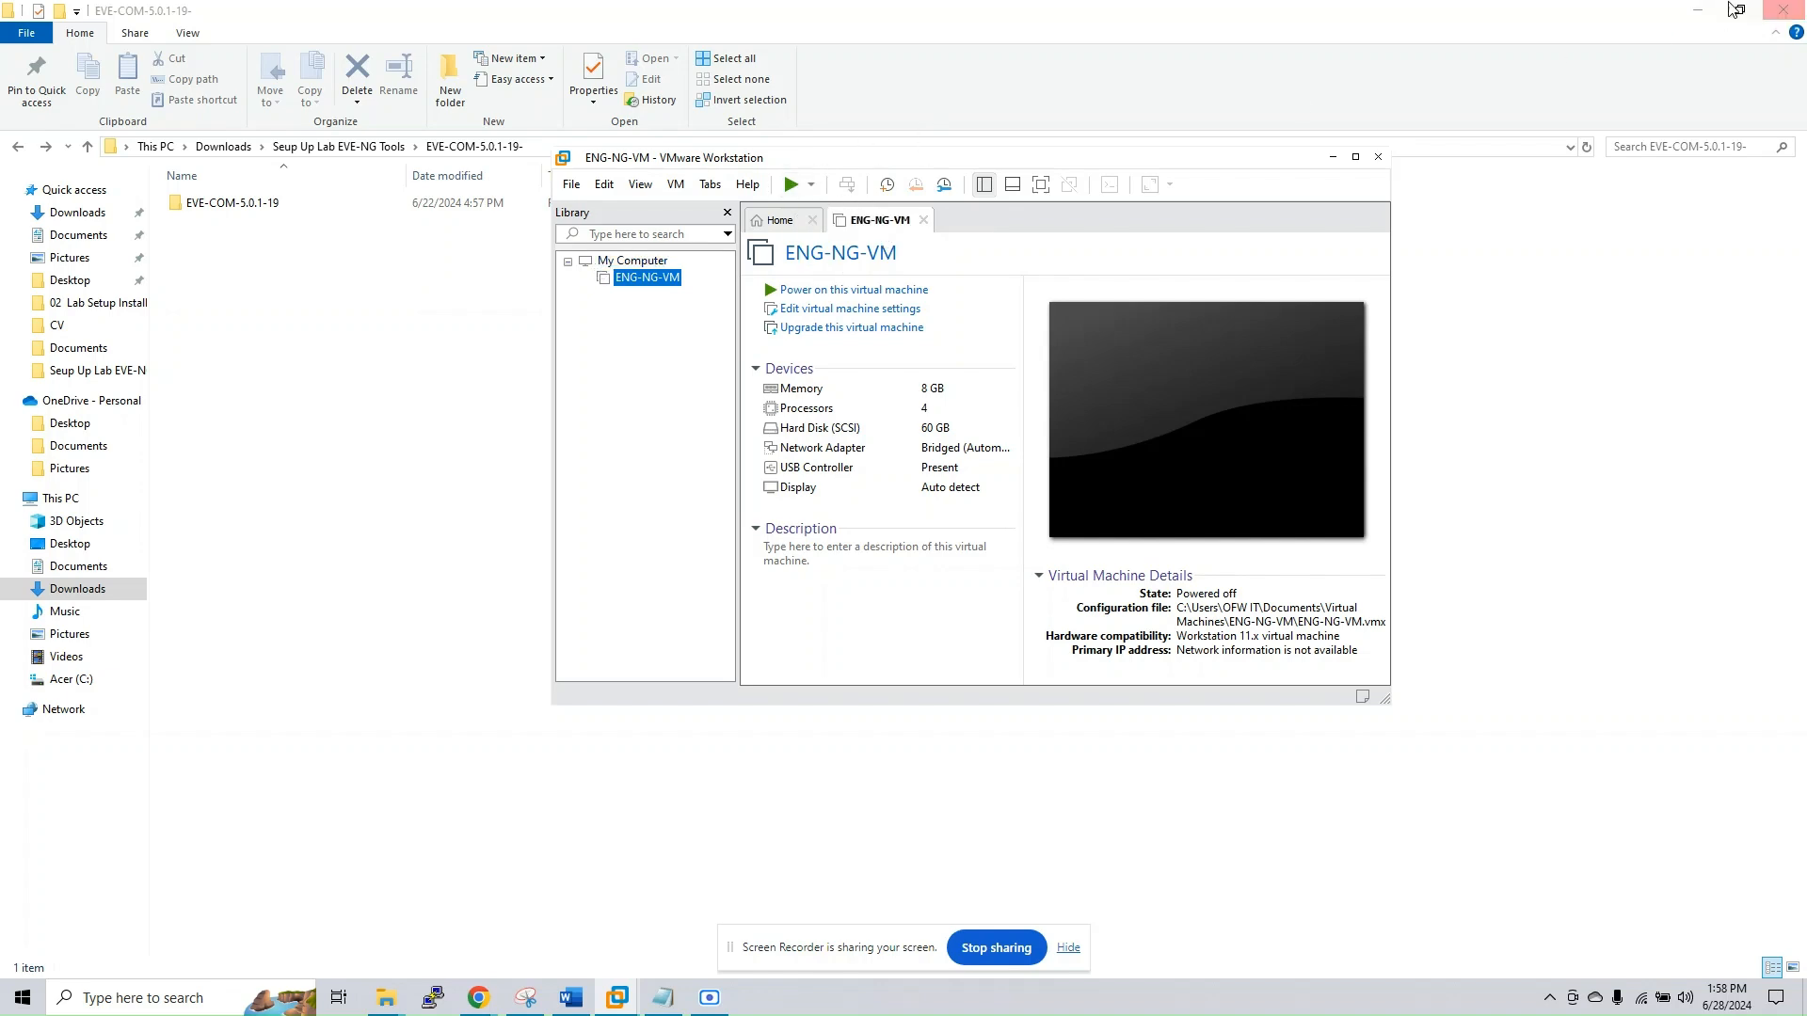
pyautogui.click(1697, 10)
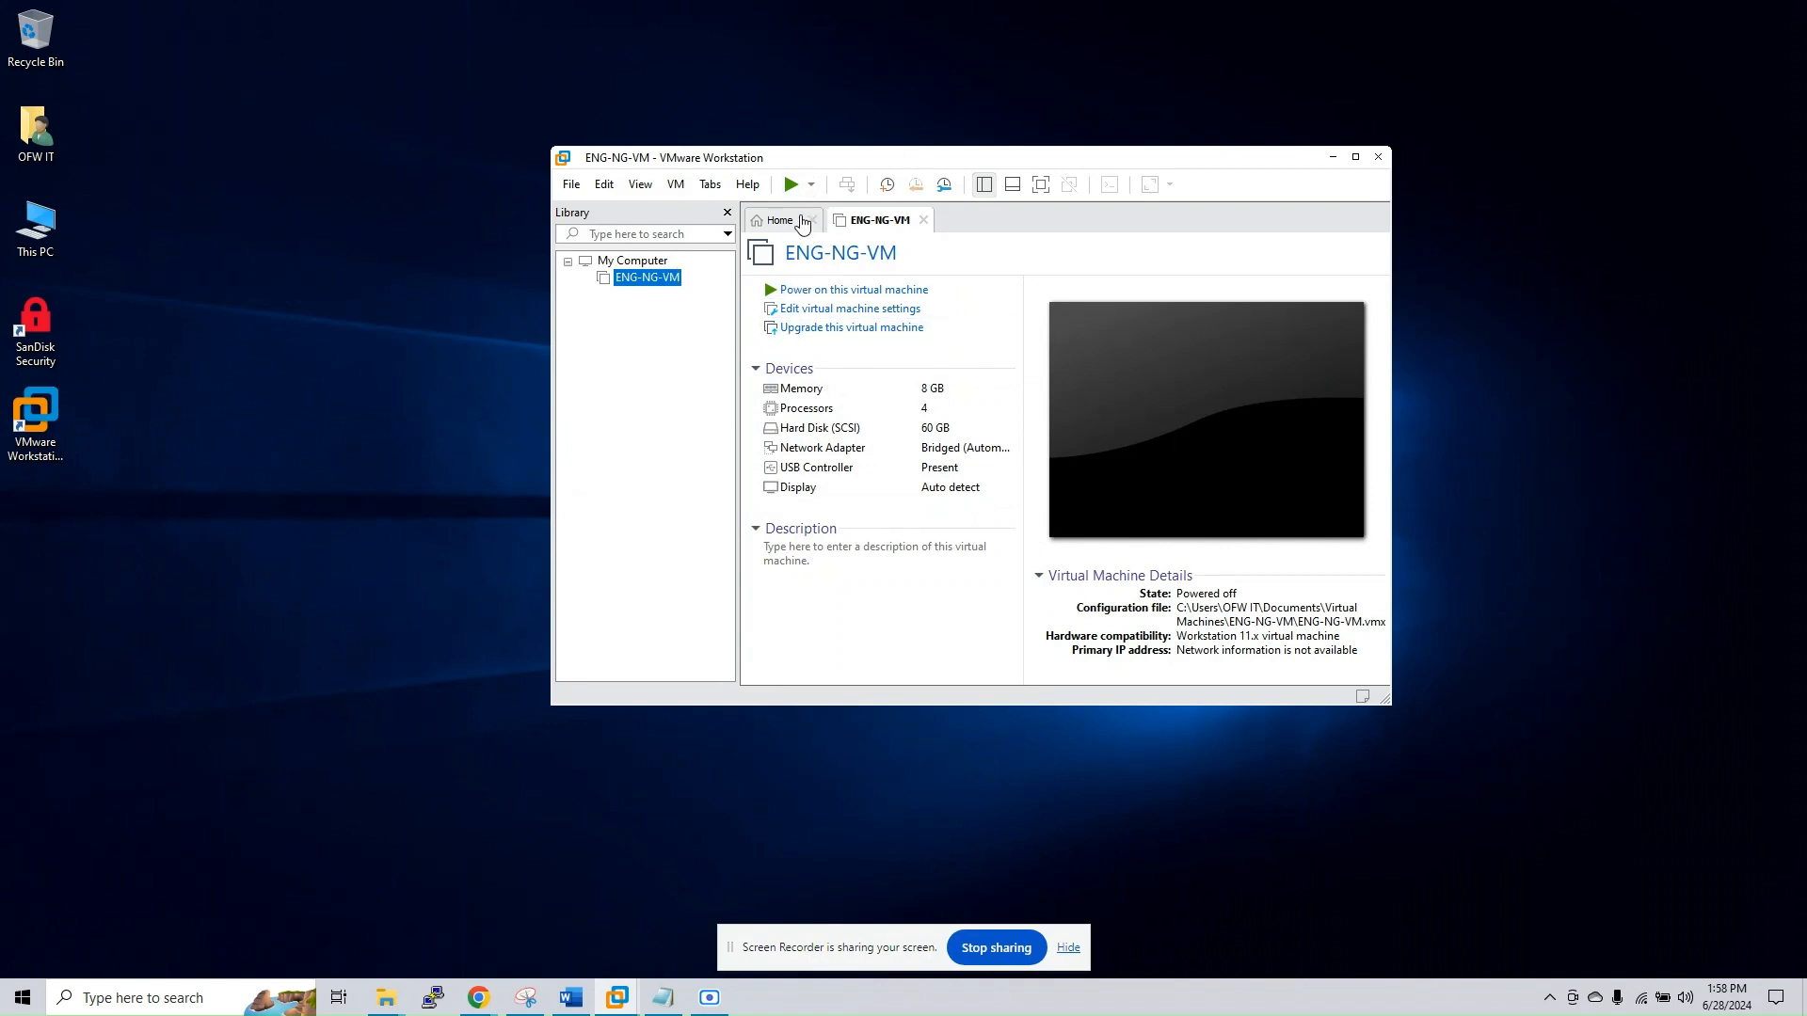
# Open the settings of ENG-NG-VM and inspect its memory and hard disk configuration
pyautogui.click(817, 310)
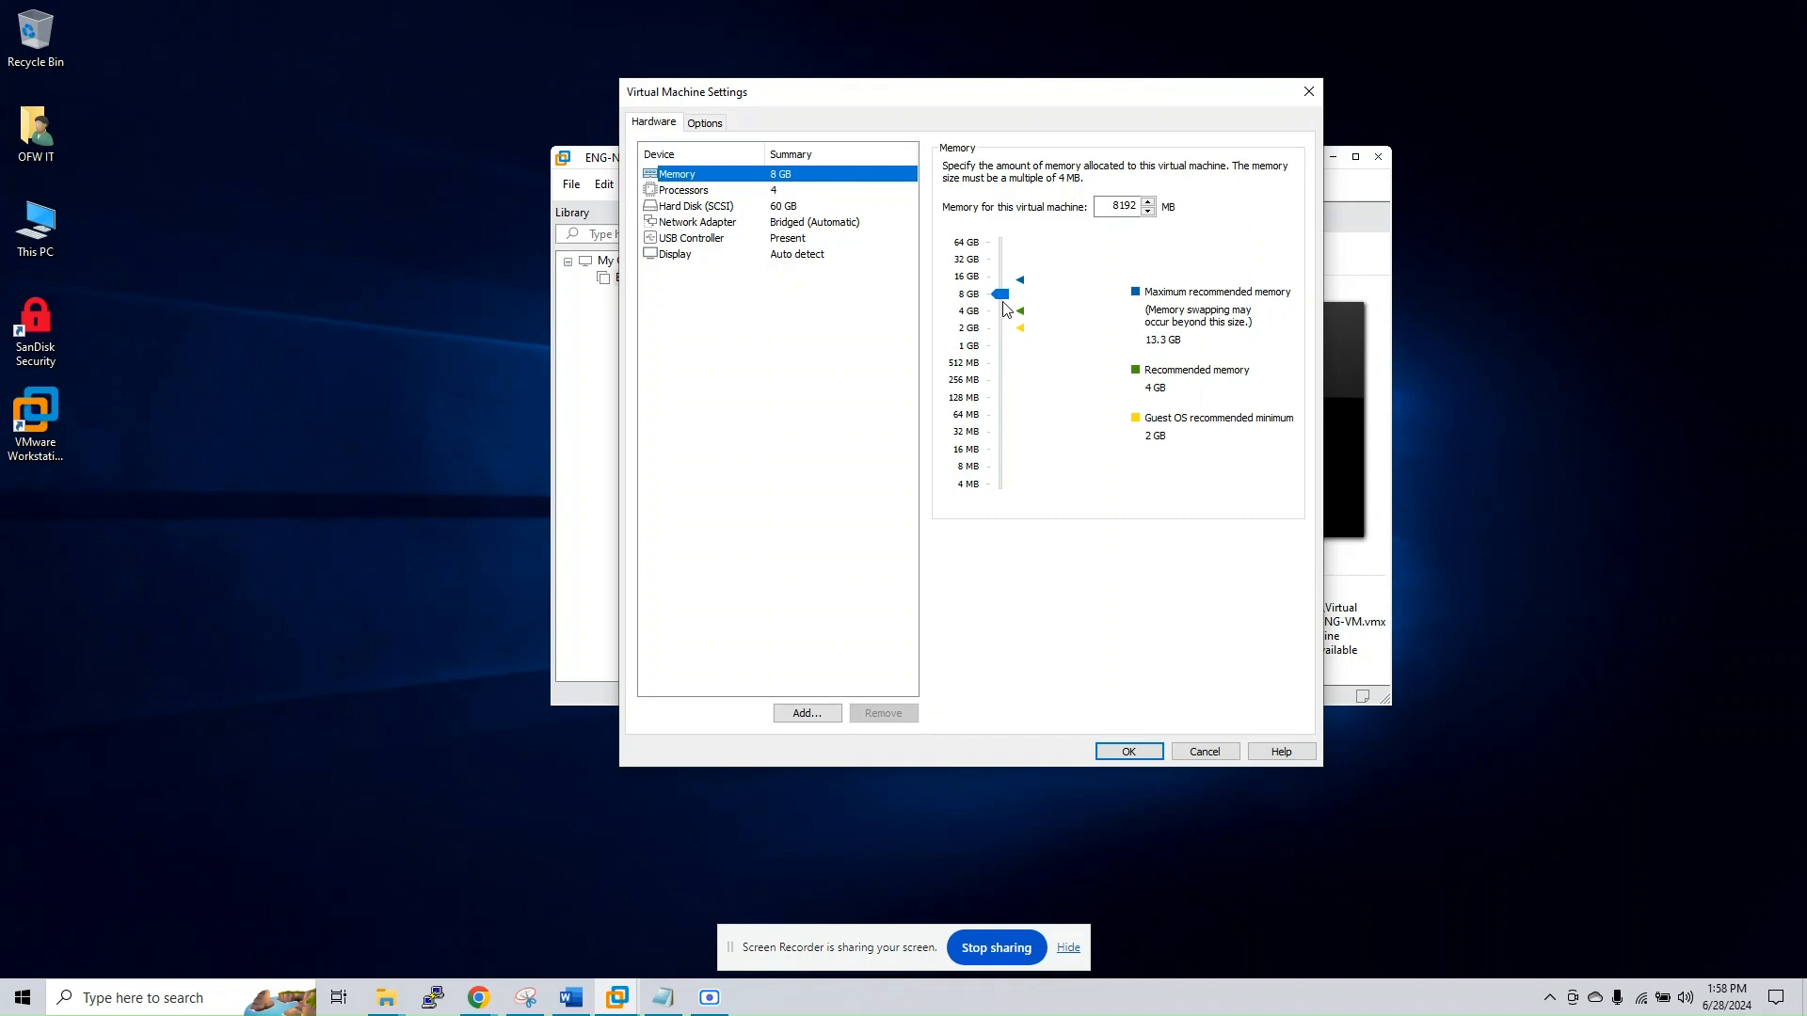
pyautogui.click(1136, 209)
pyautogui.click(795, 207)
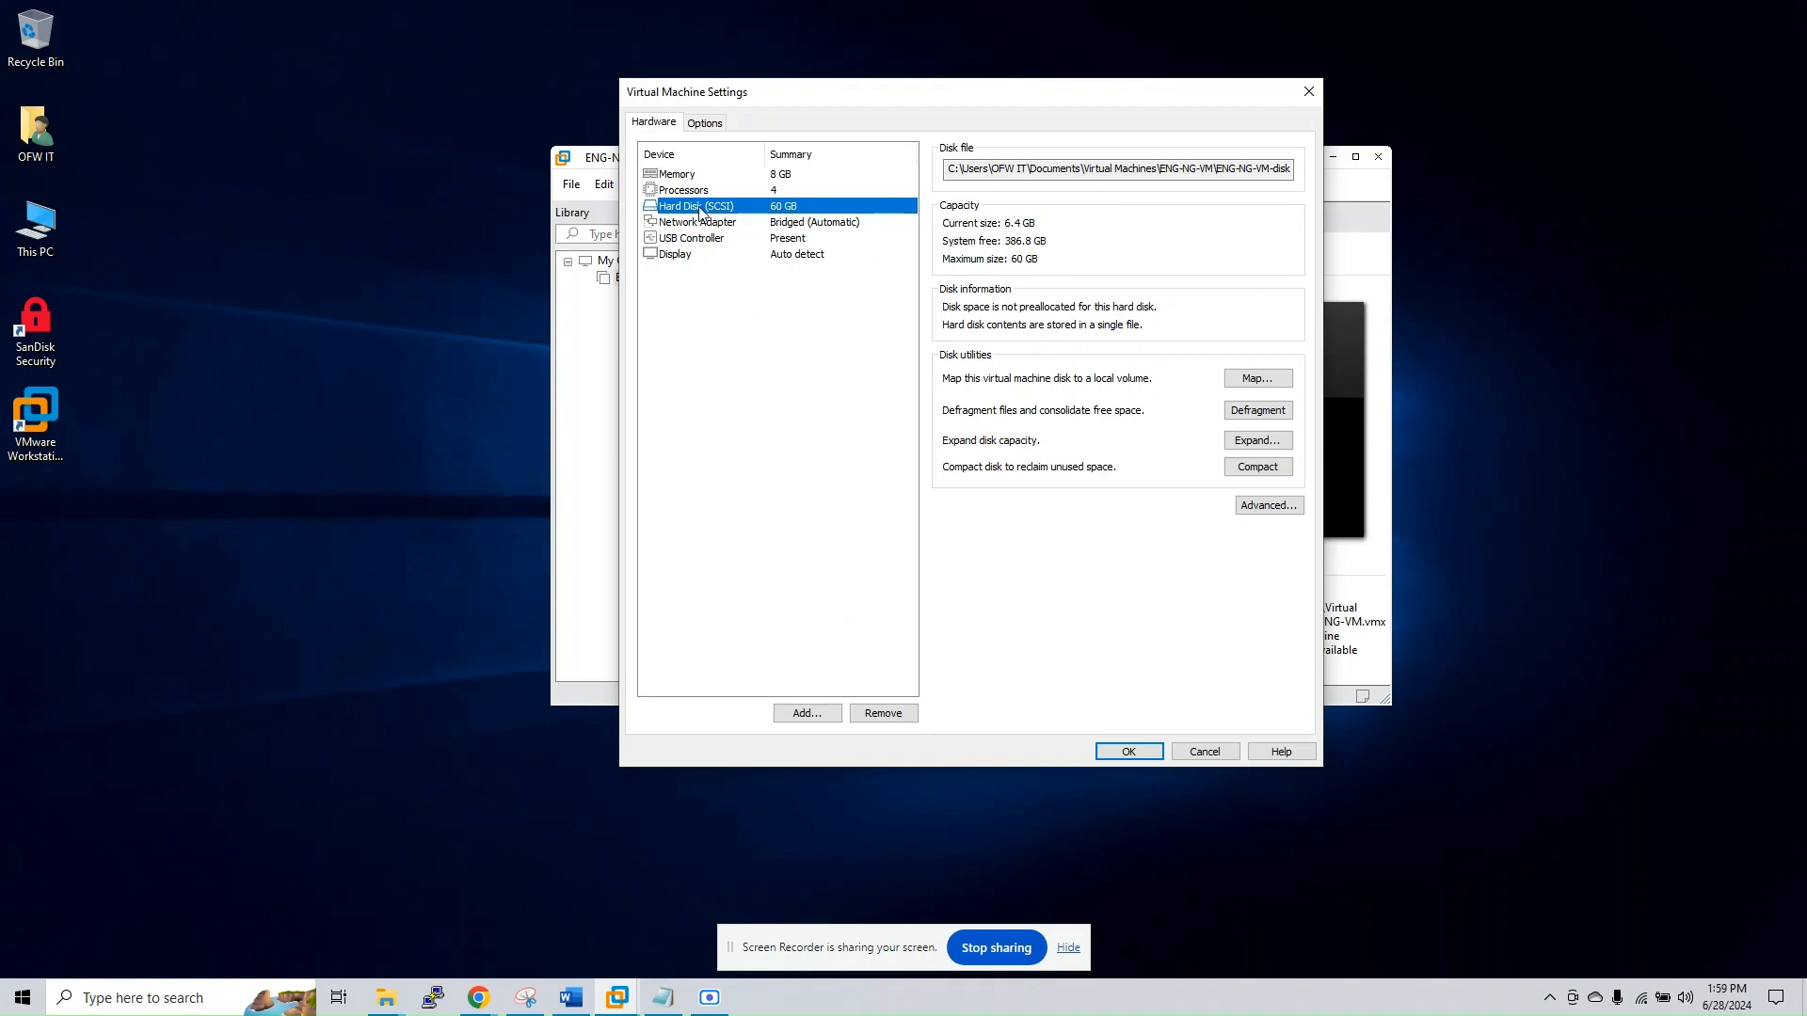
# Add a new 60 GB SCSI virtual hard disk, split into multiple files and stored as ENG-NG-VM.vmdk
pyautogui.click(803, 712)
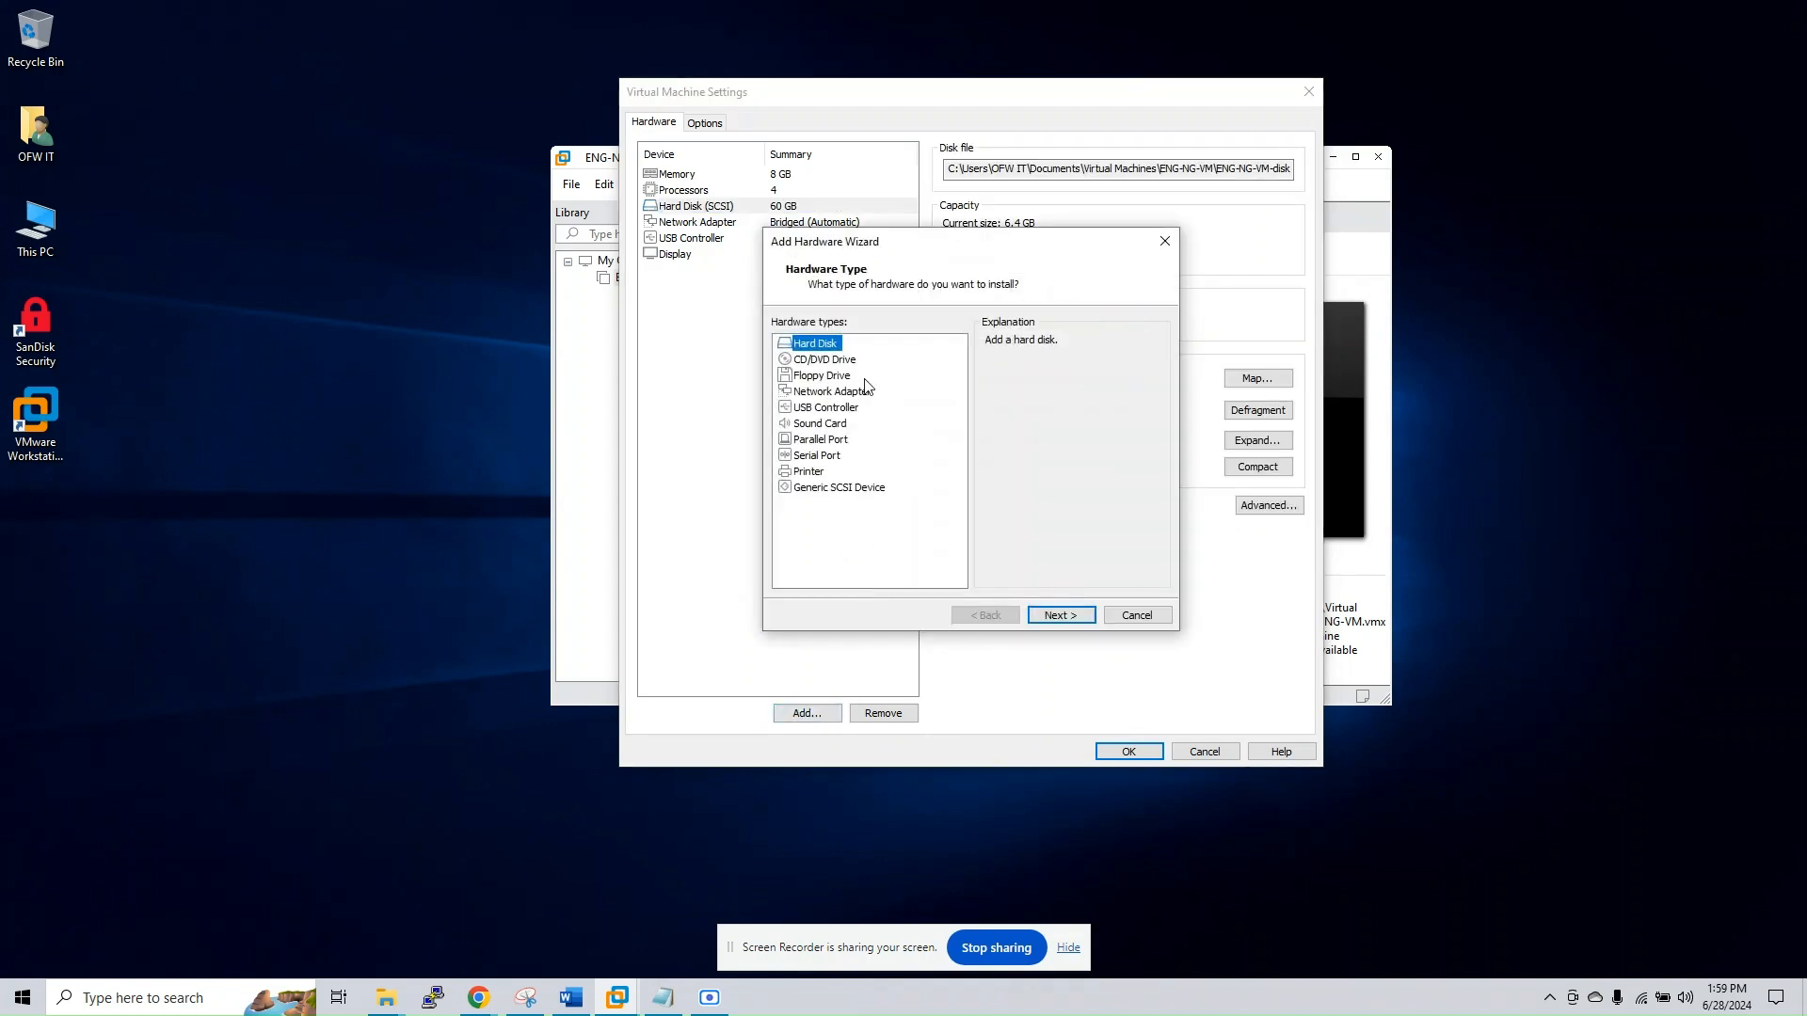
pyautogui.click(1054, 621)
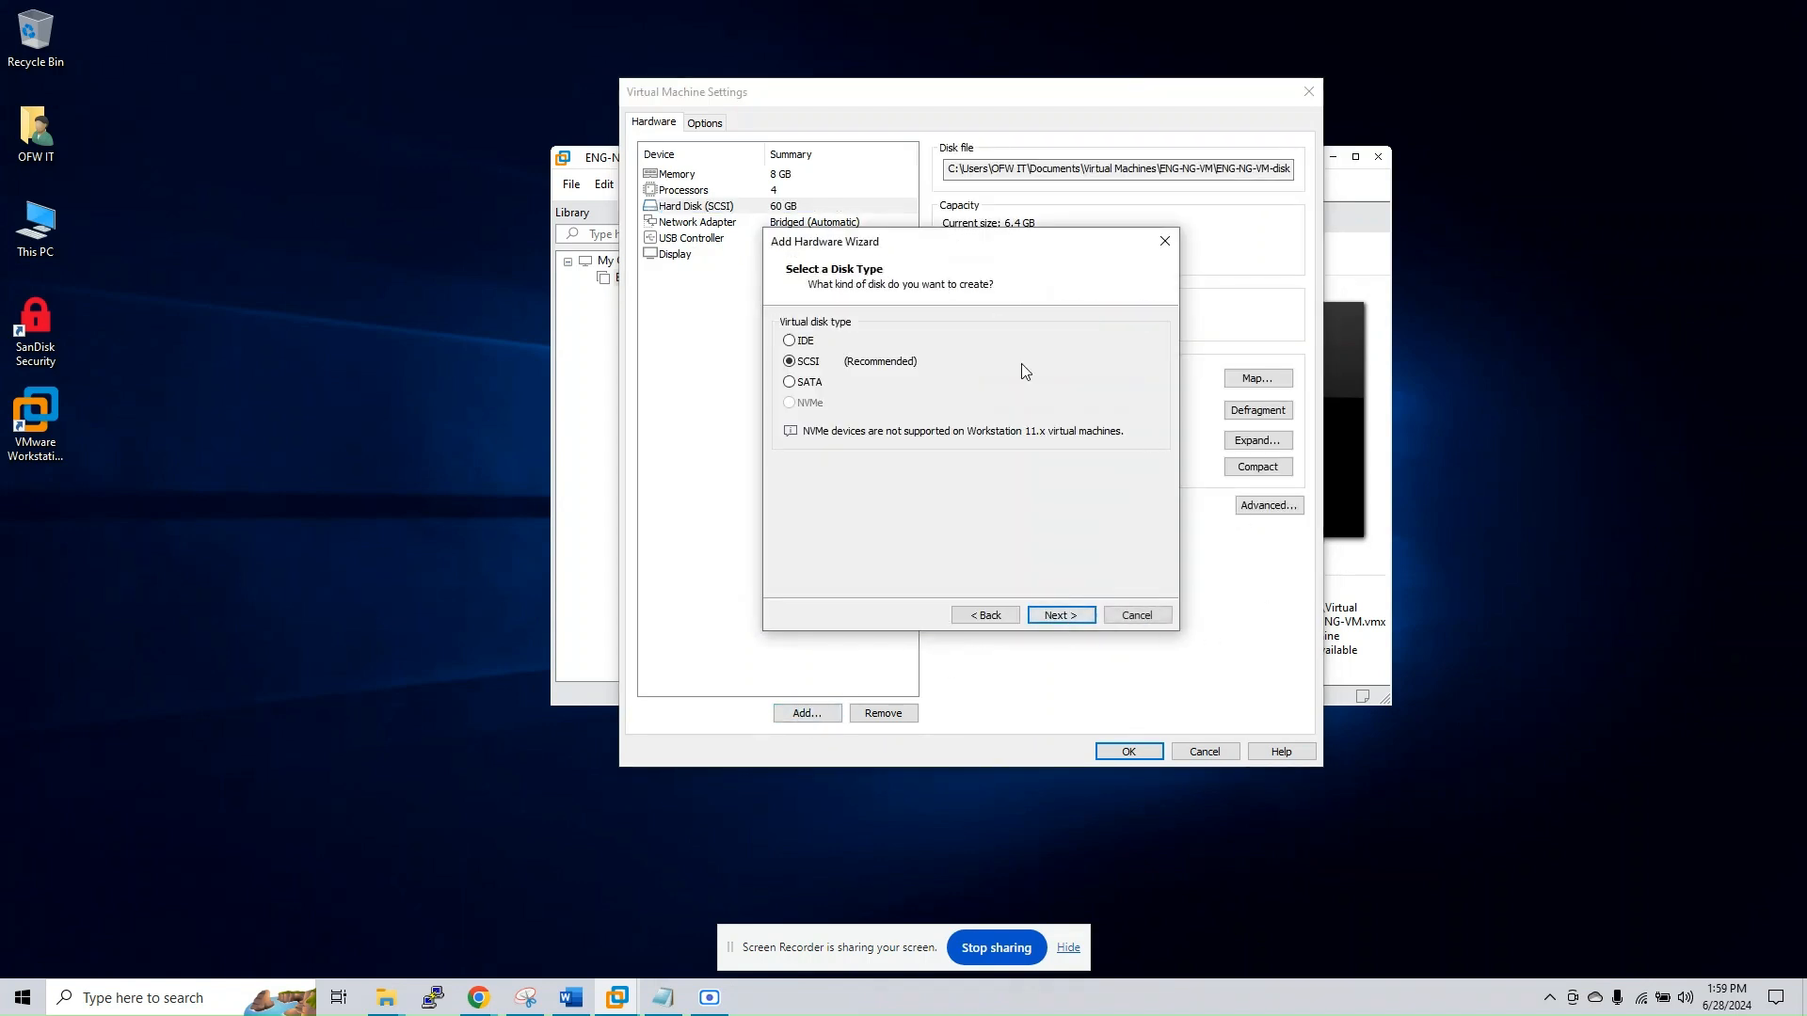
pyautogui.click(1059, 619)
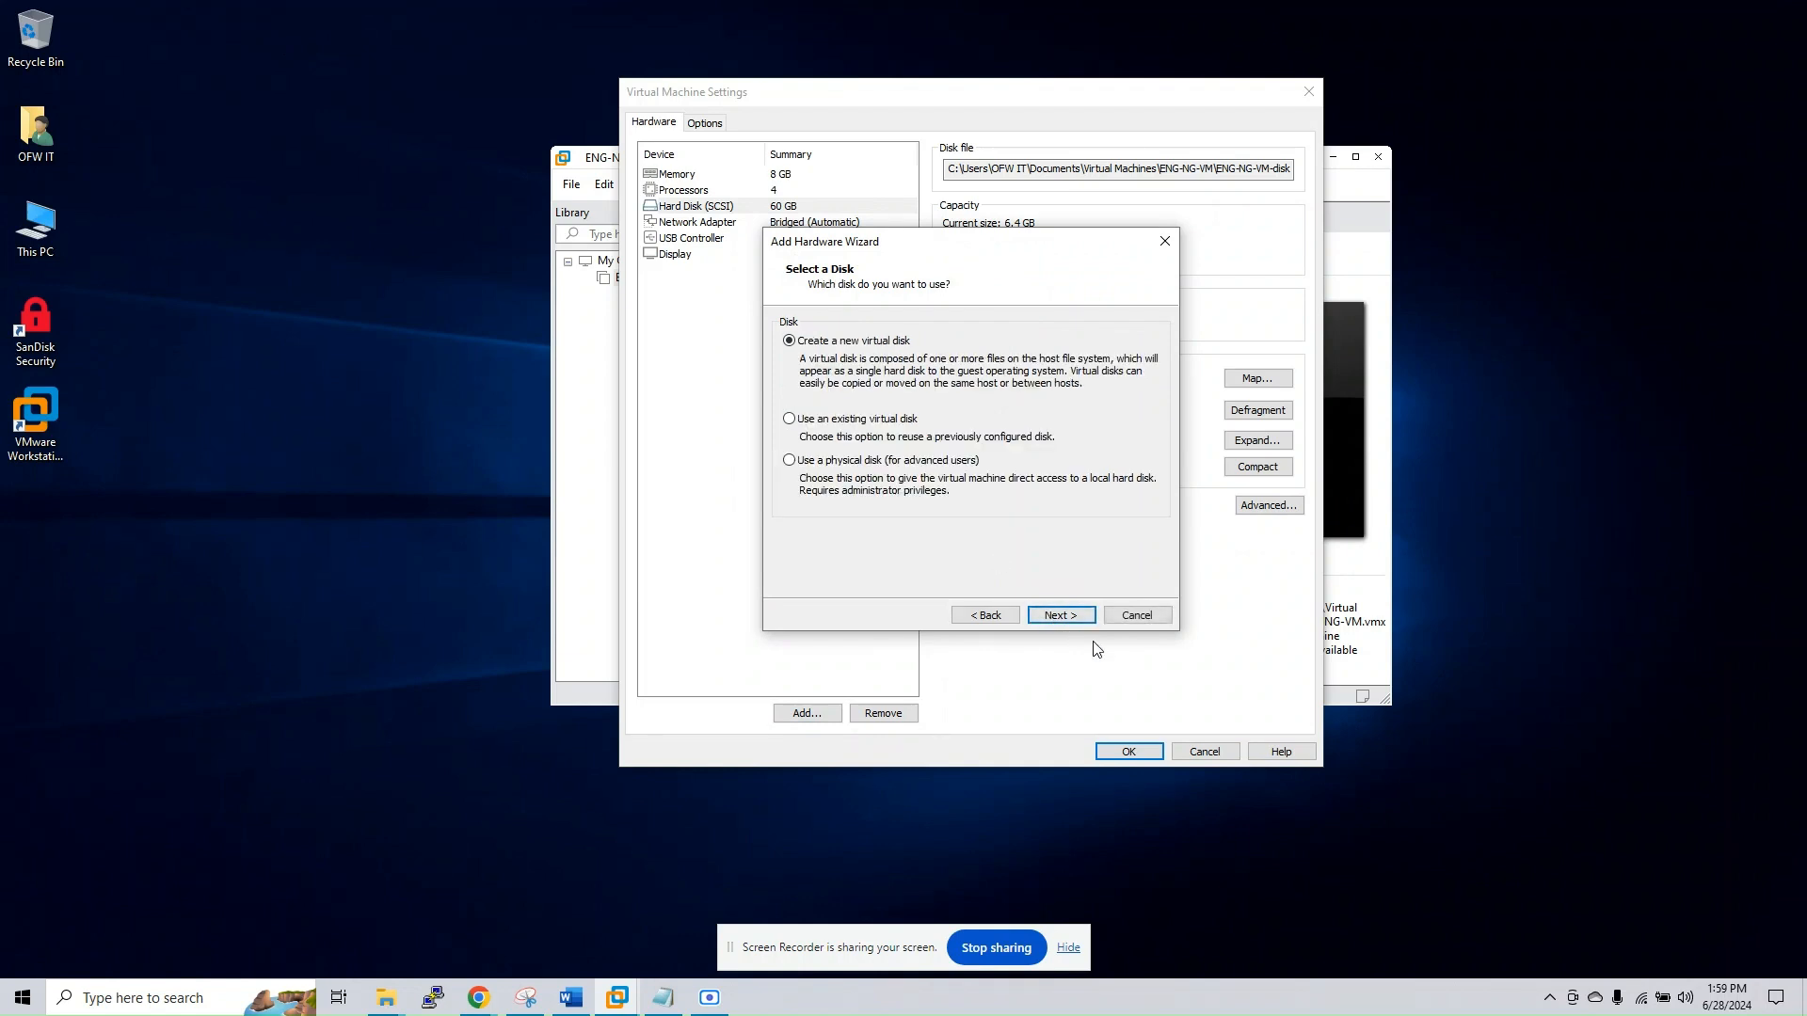
pyautogui.click(1050, 615)
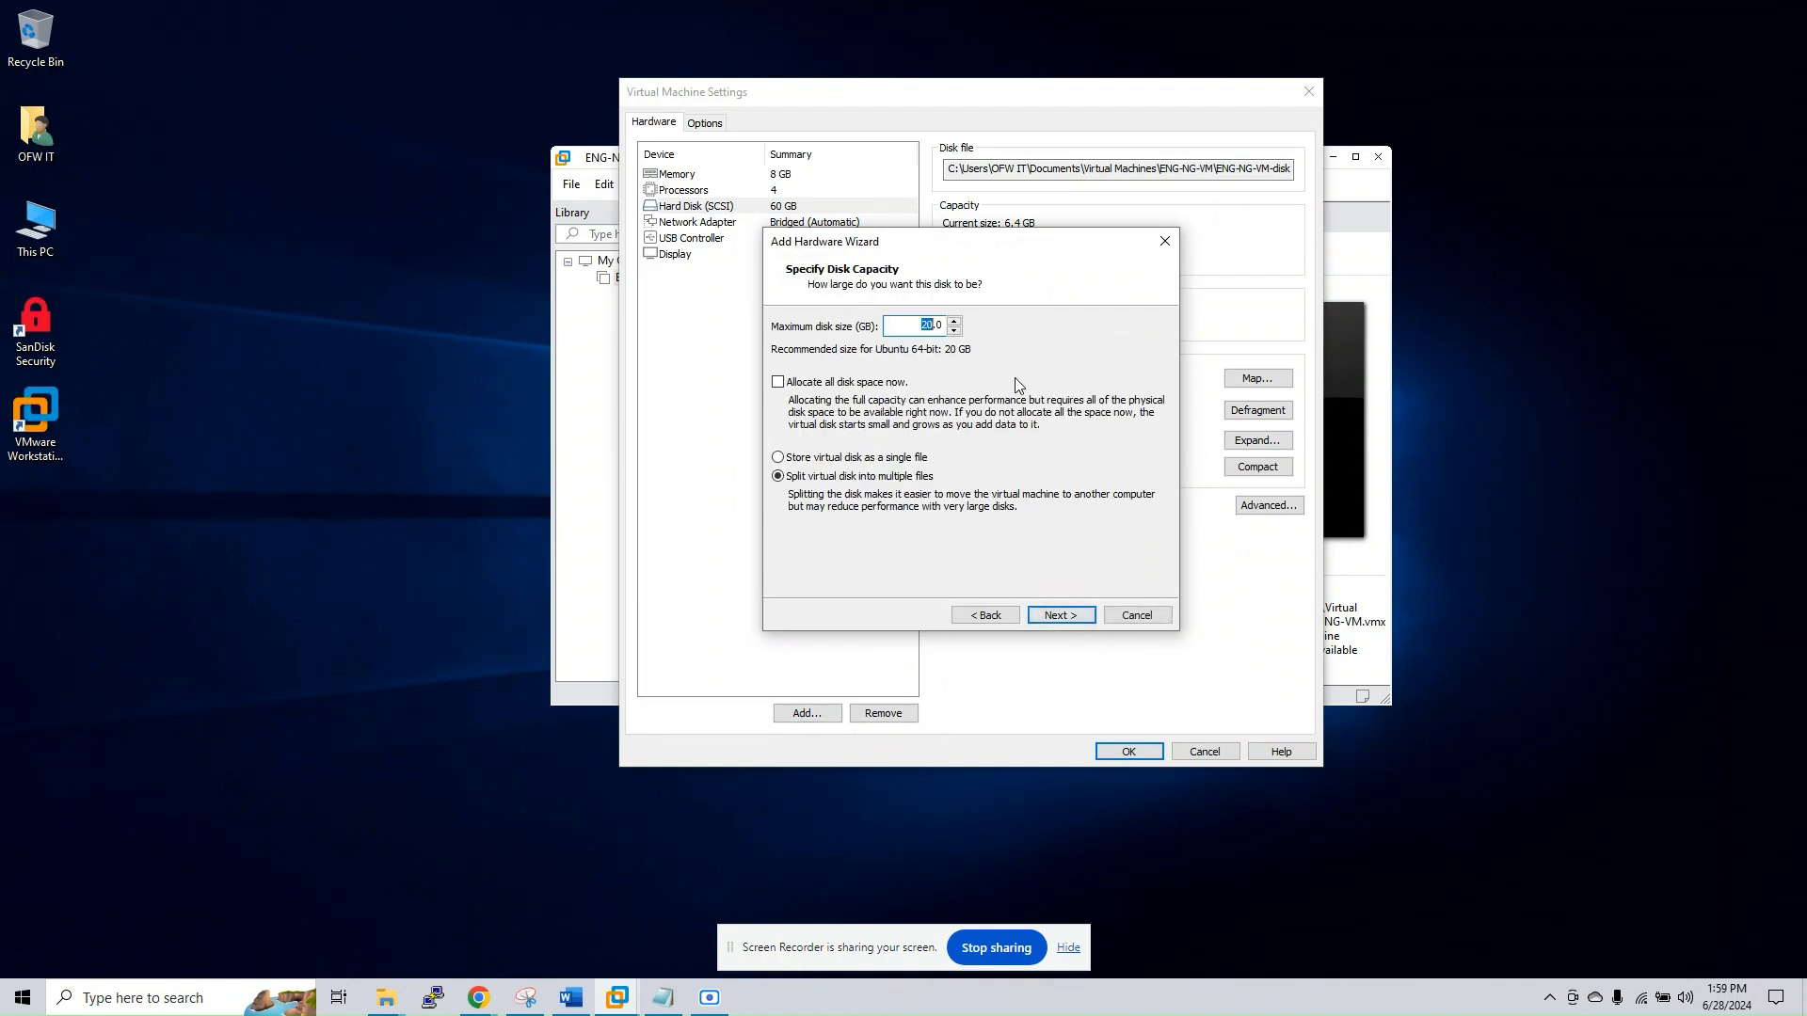
pyautogui.press('Right')
pyautogui.click(1059, 617)
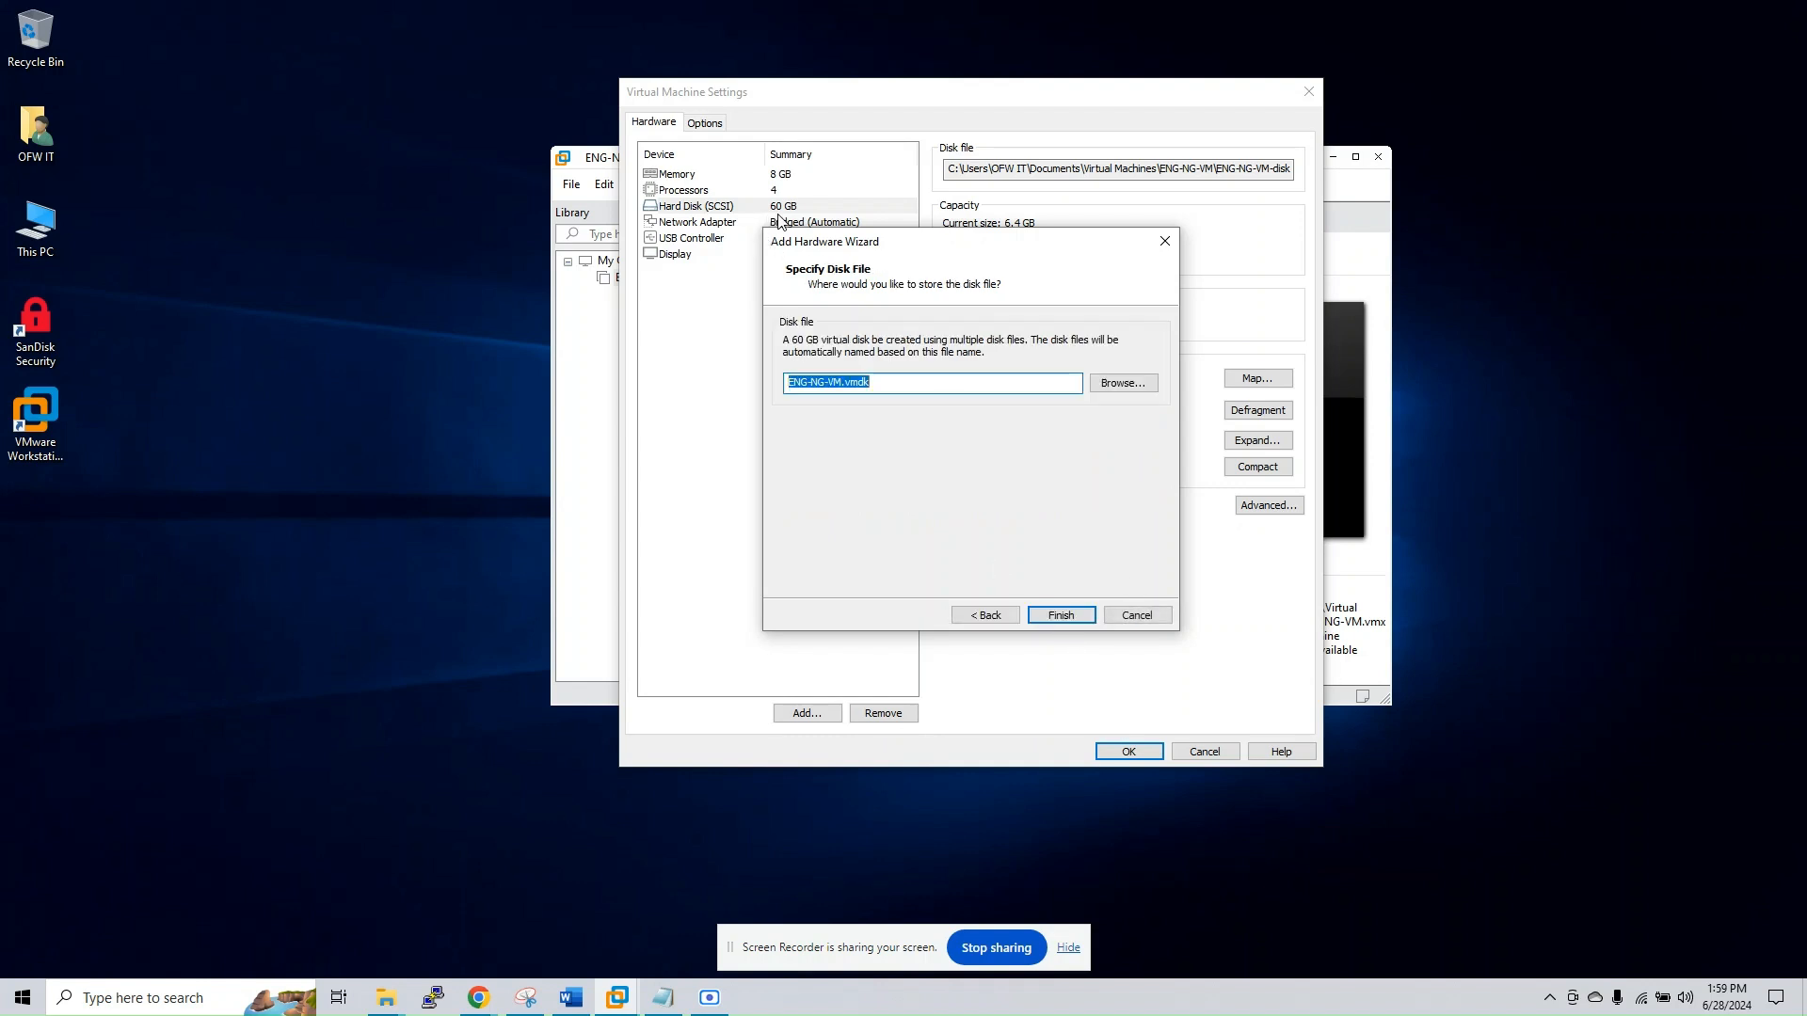
pyautogui.click(1063, 616)
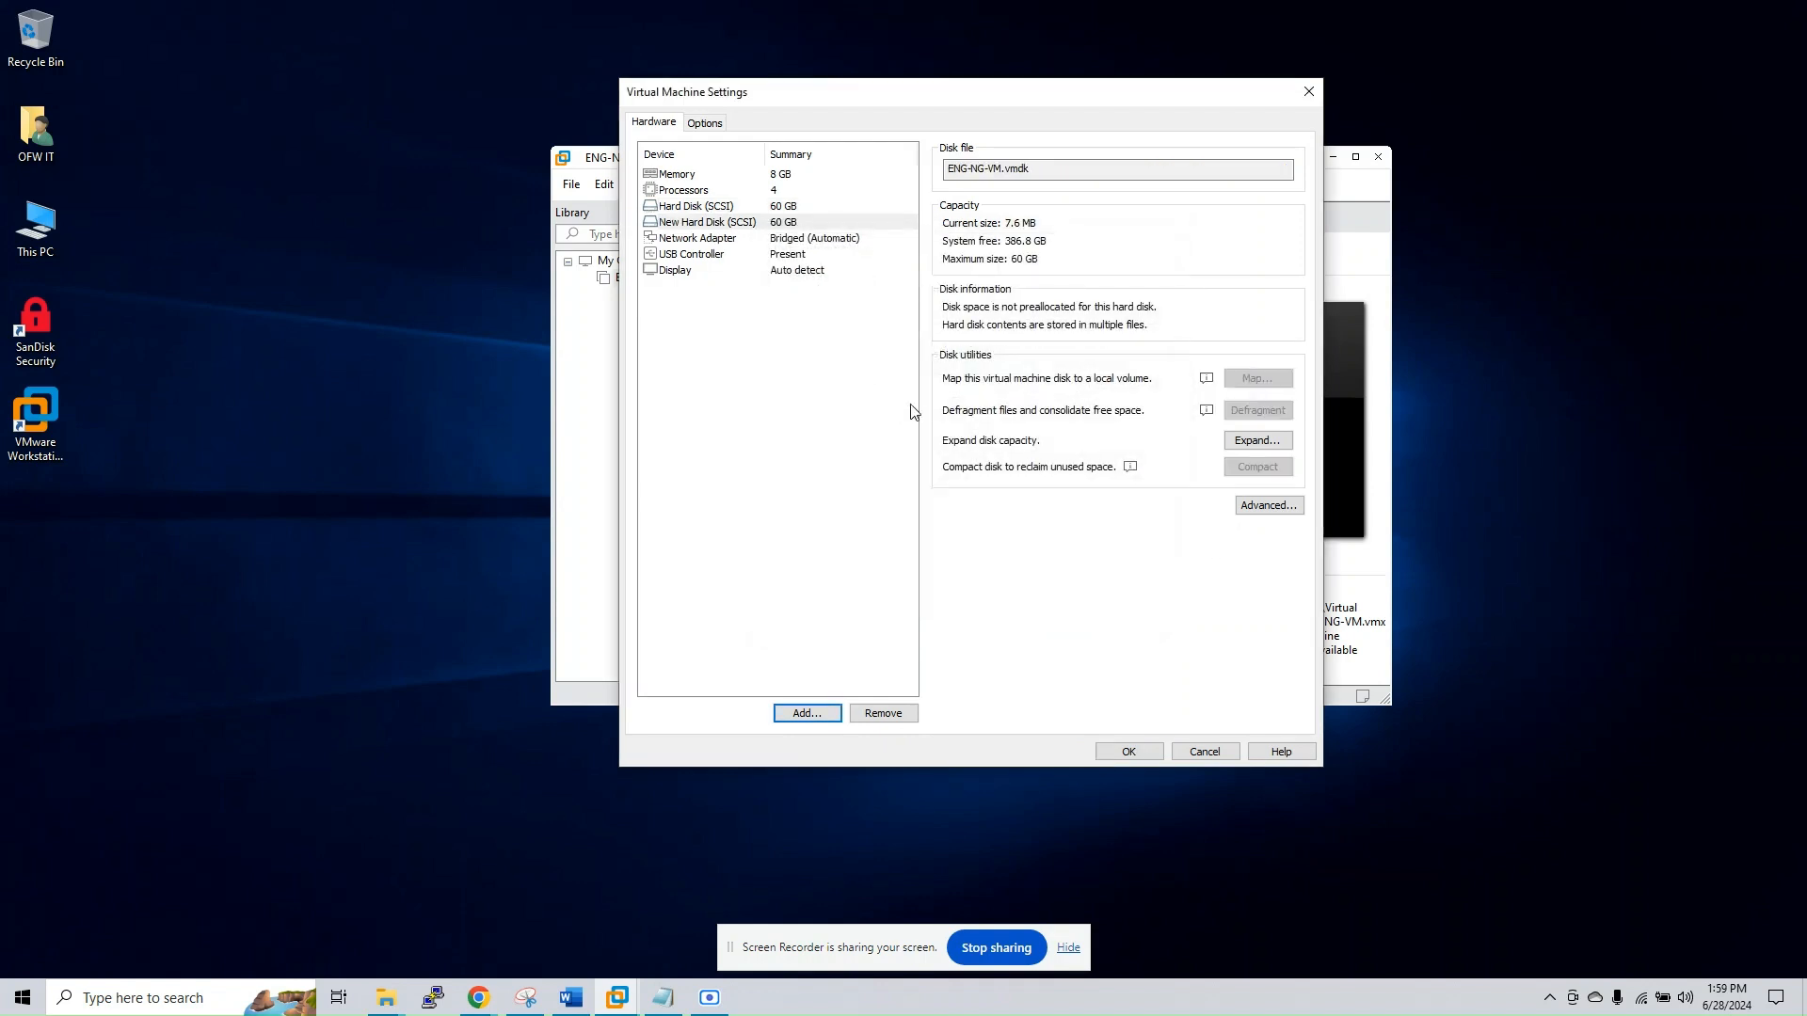
# Add a second network adapter to ENG-NG-VM and compare its connection type with that of the first adapter
pyautogui.click(772, 240)
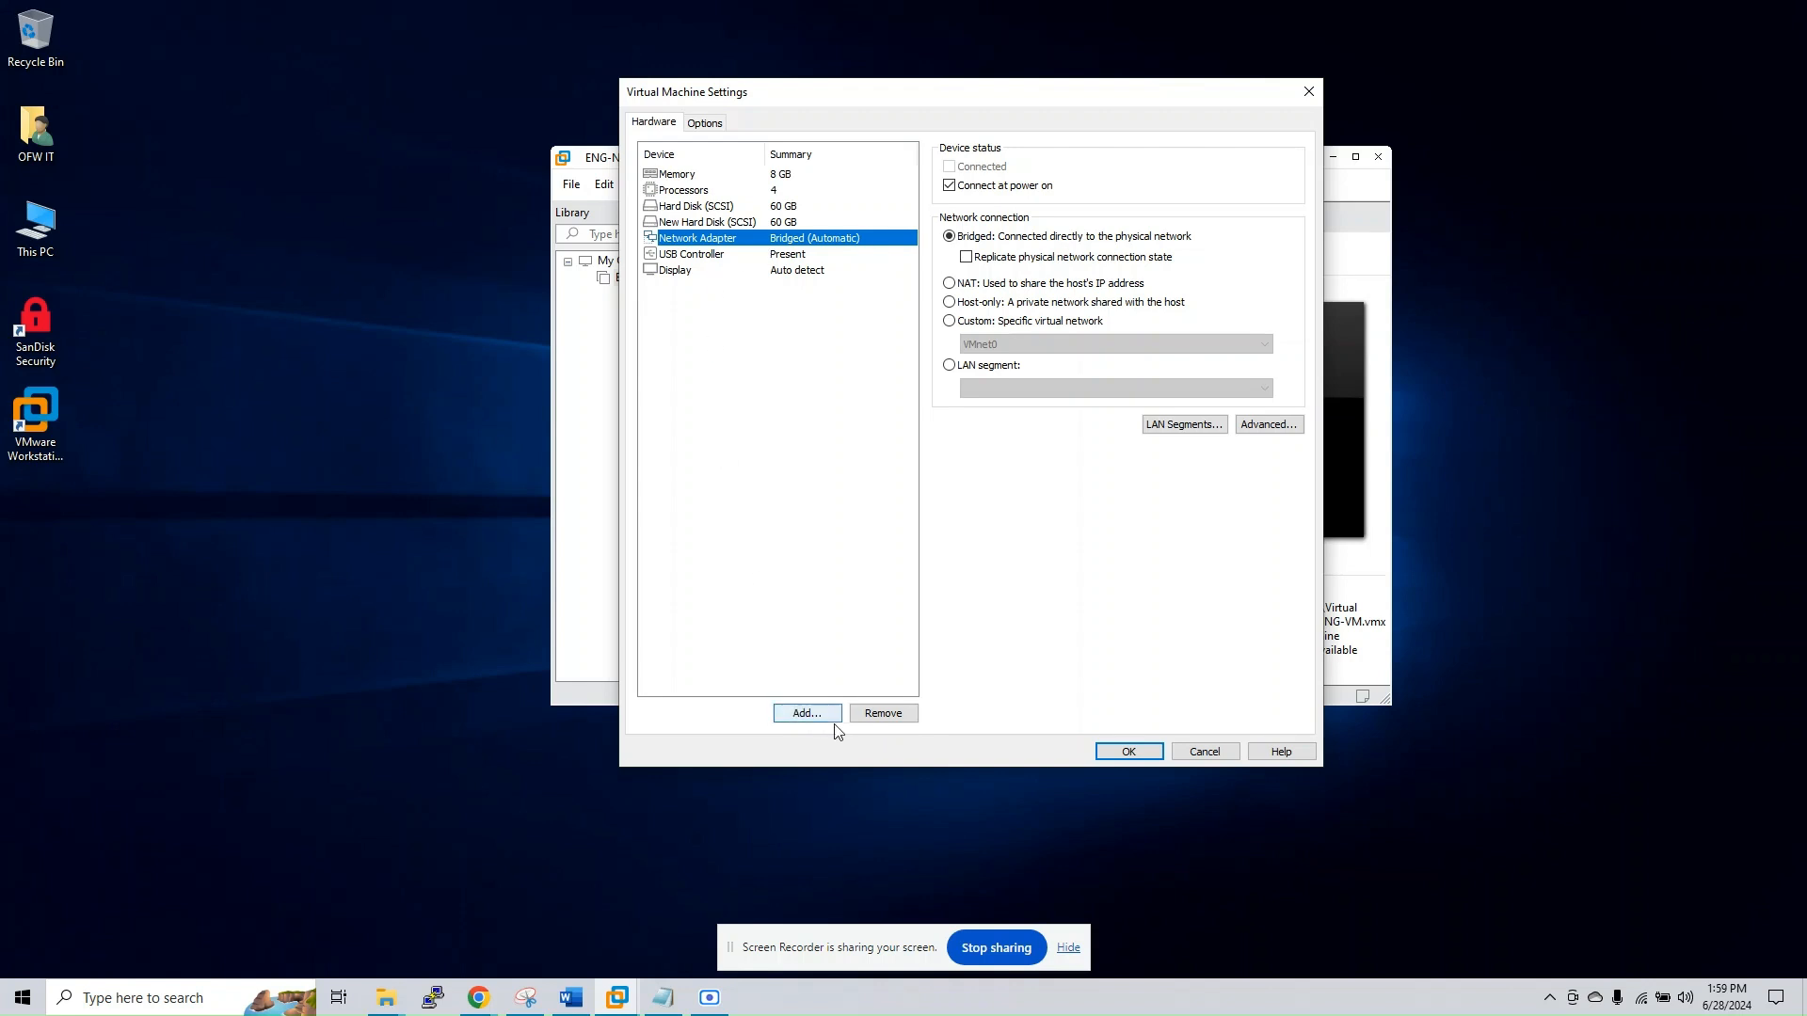
pyautogui.click(806, 713)
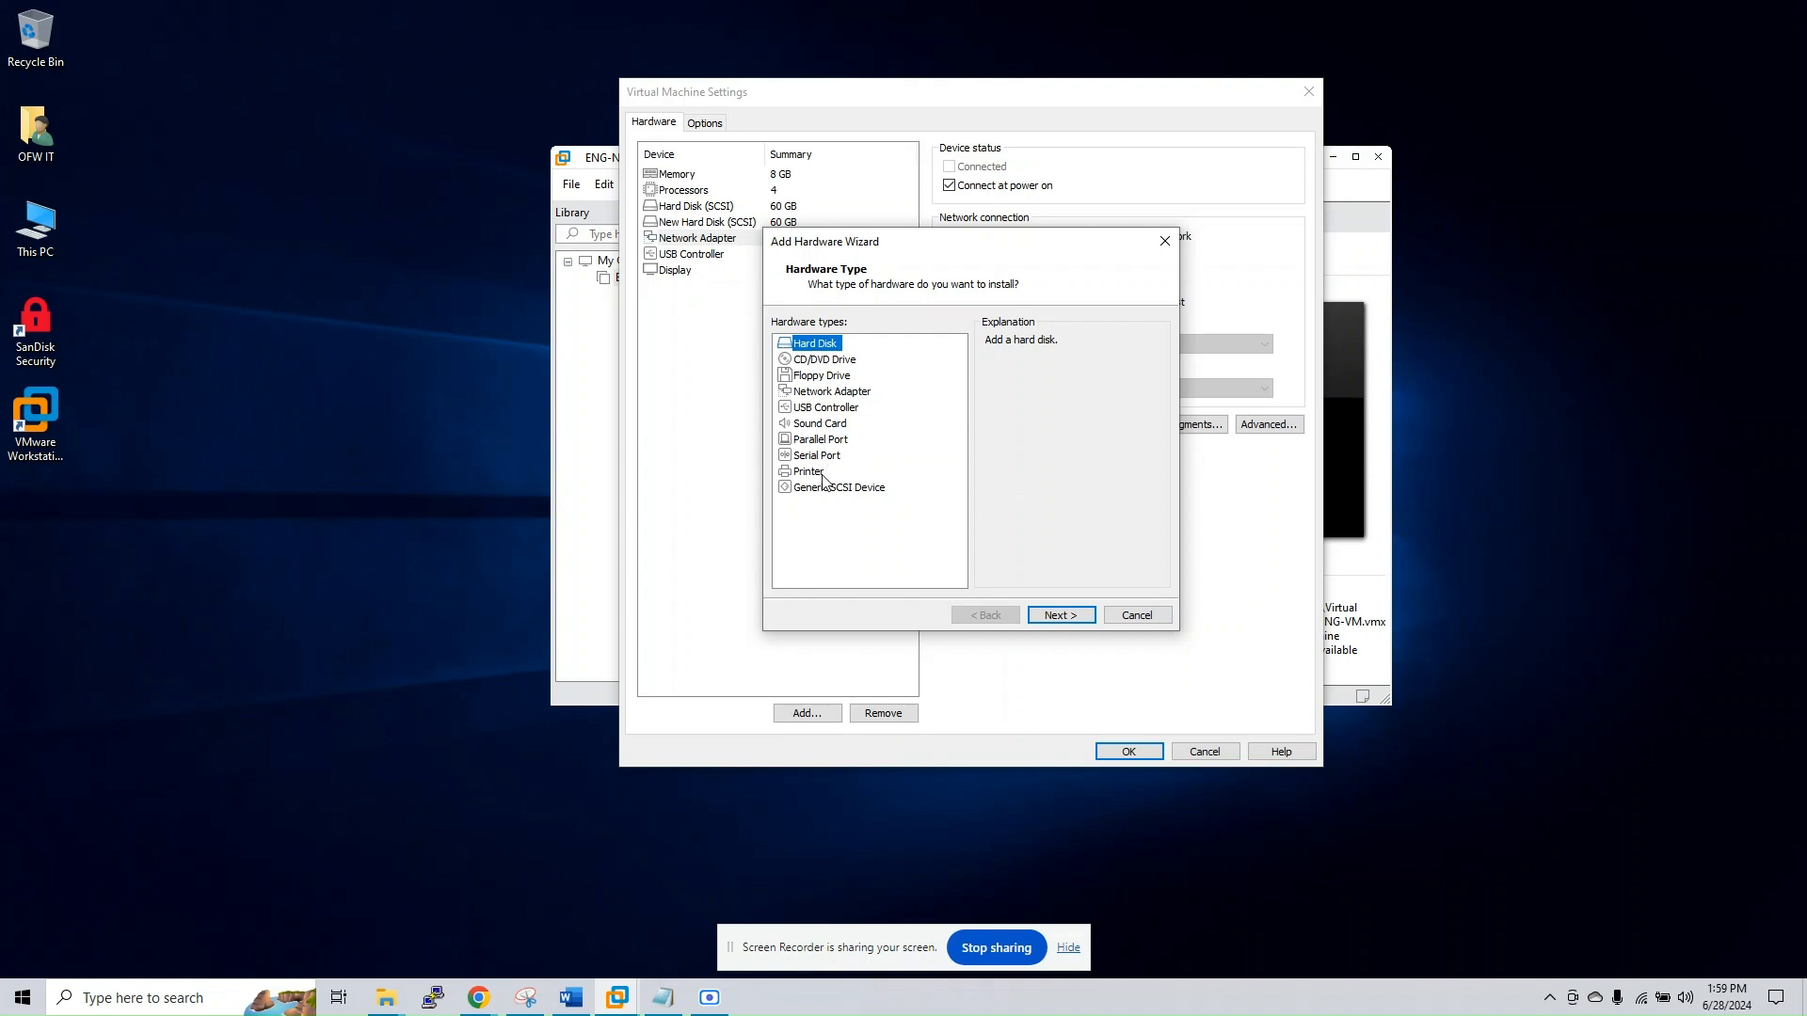
pyautogui.click(832, 391)
pyautogui.click(1059, 611)
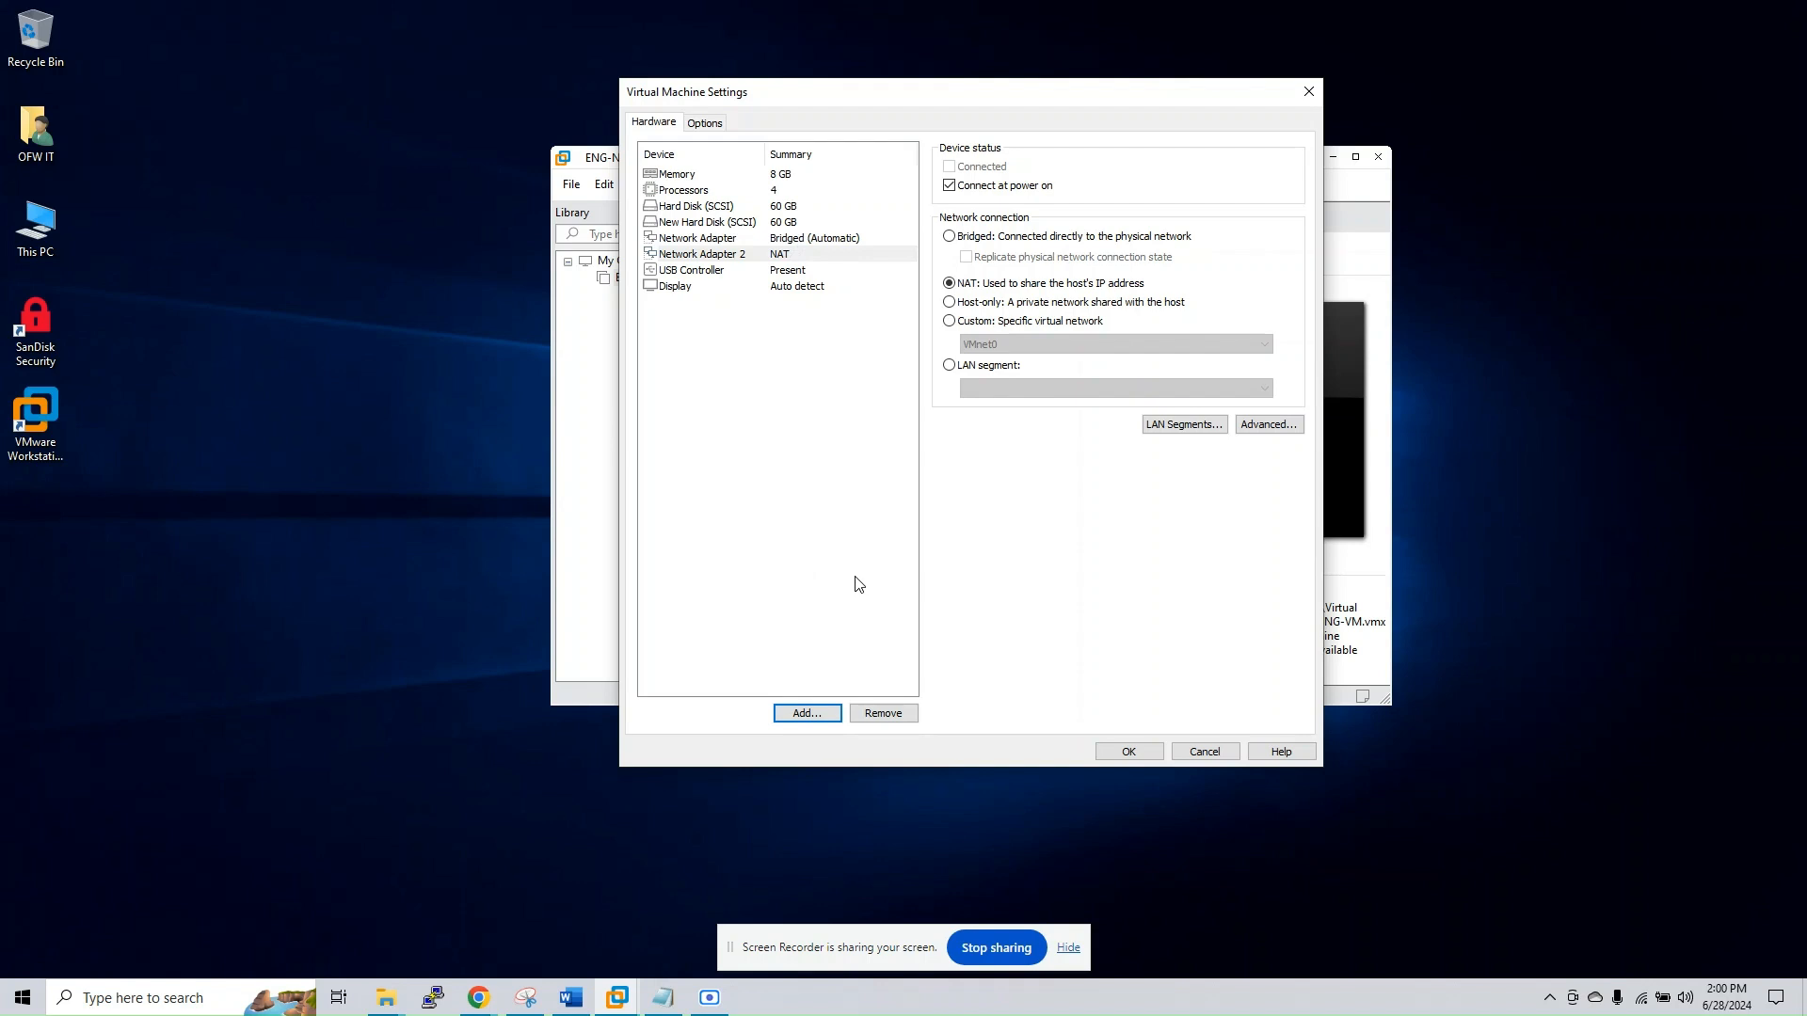
pyautogui.click(796, 239)
pyautogui.click(780, 256)
pyautogui.click(792, 239)
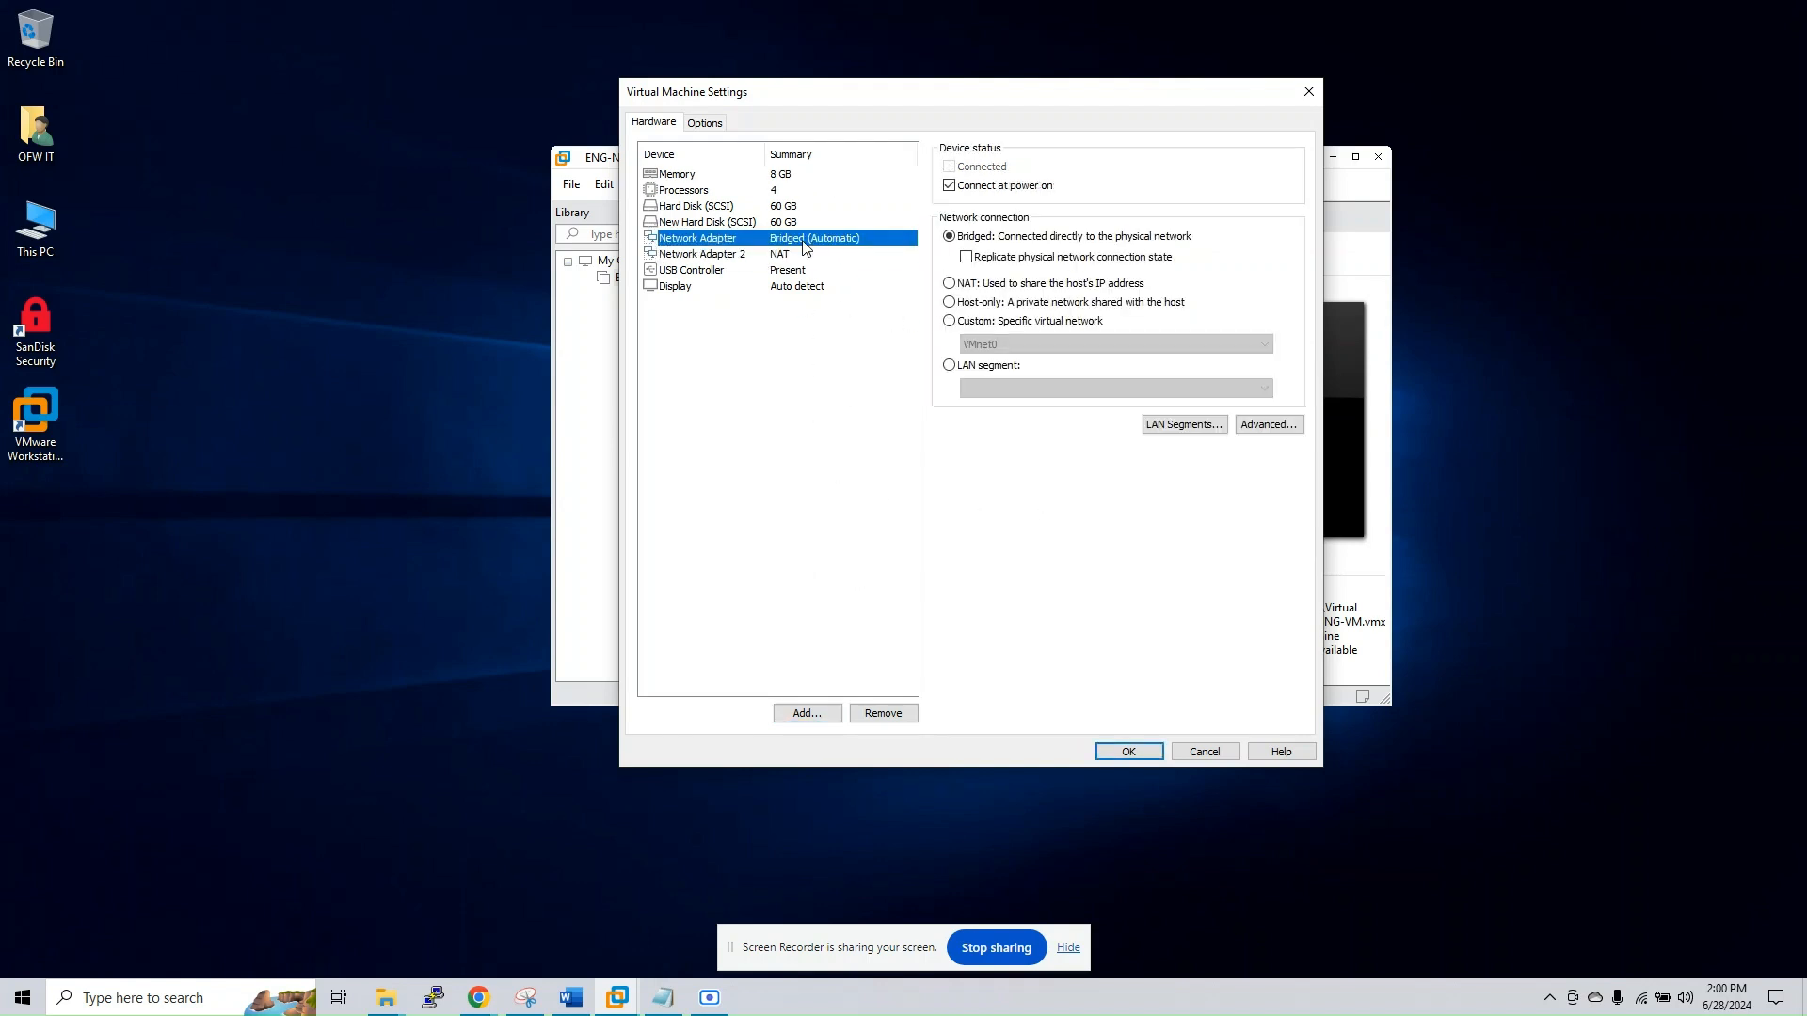
pyautogui.click(780, 257)
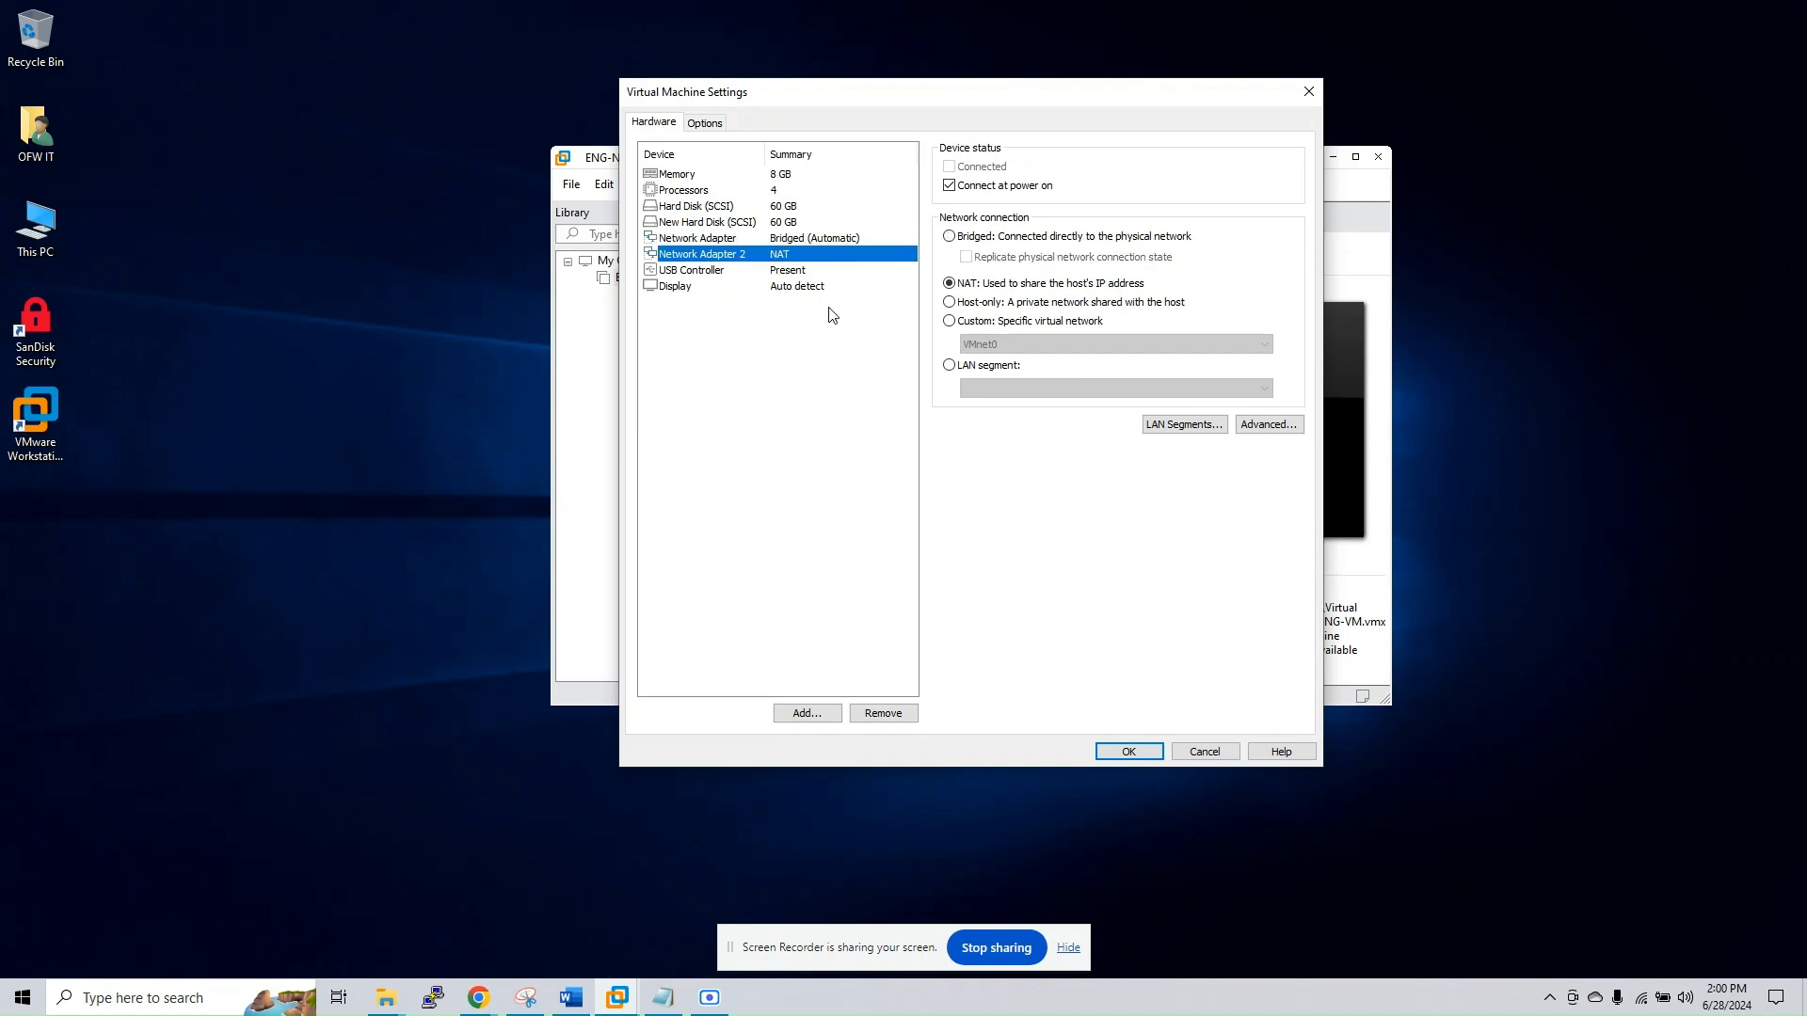
# Add a third network adapter to the virtual machine's hardware
pyautogui.click(807, 713)
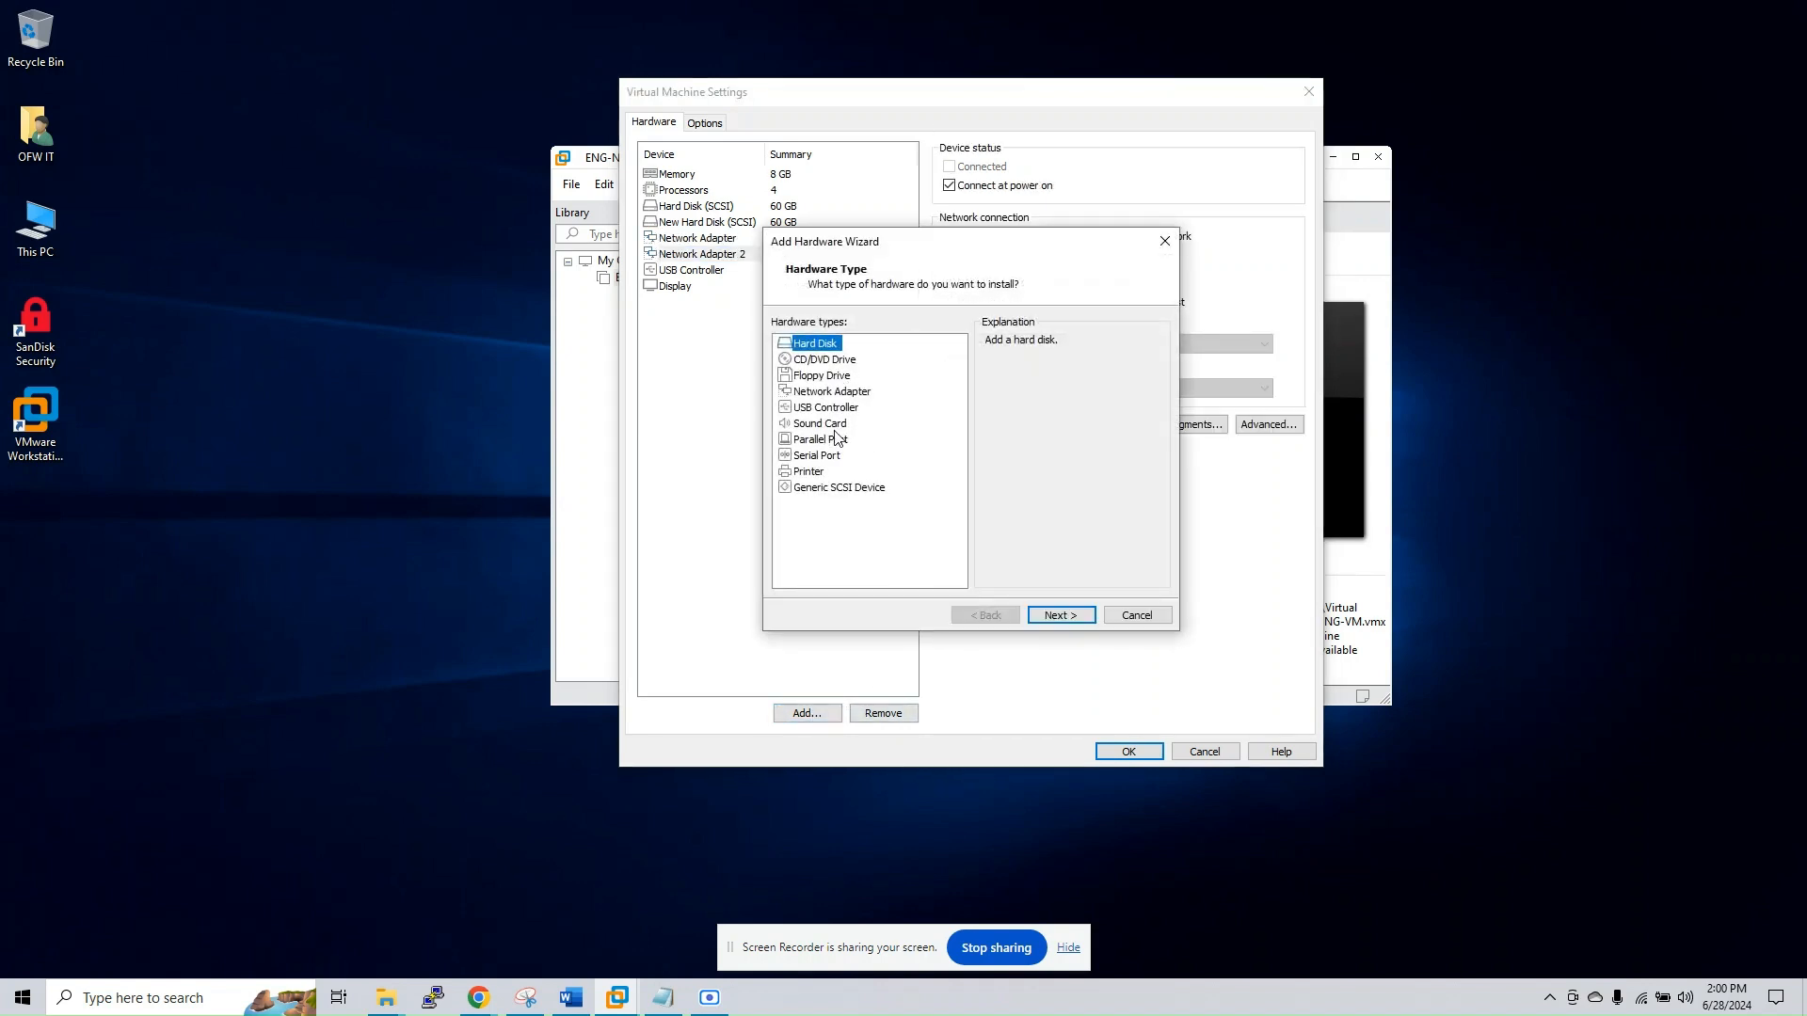
pyautogui.click(828, 393)
pyautogui.click(1060, 615)
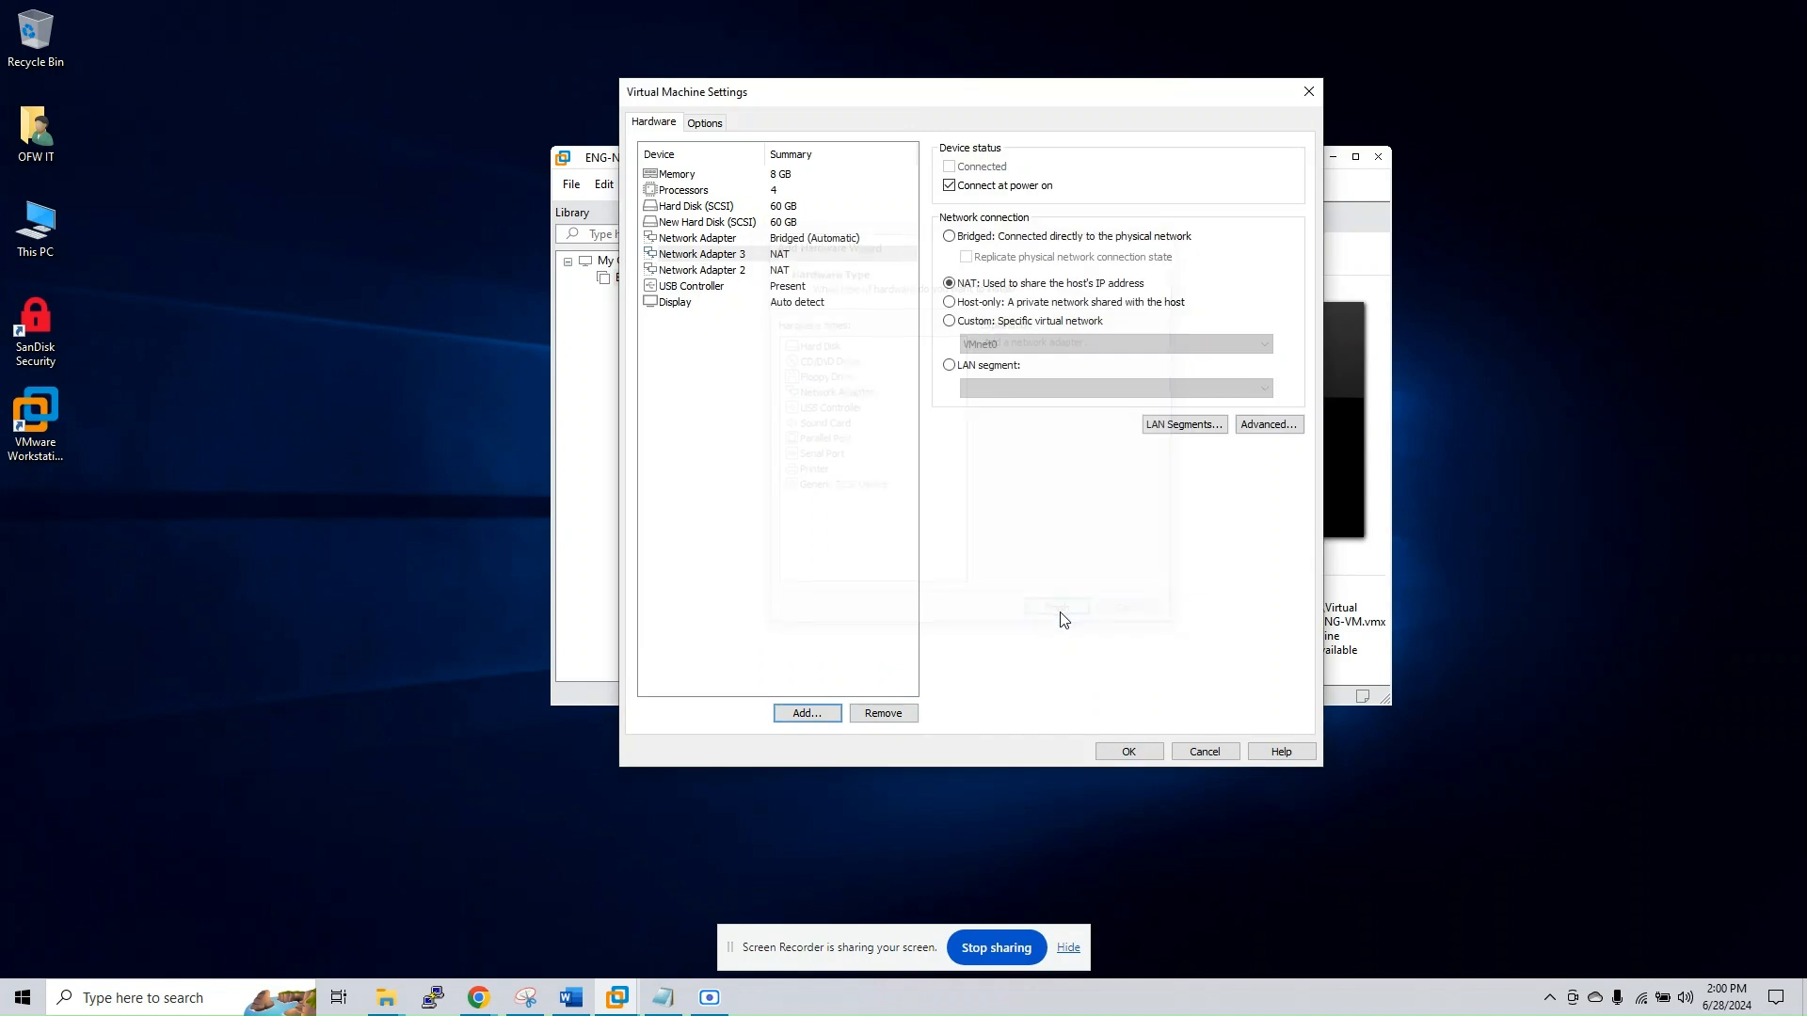
# Set Network Adapter 2 to a host-only connection and save the virtual machine settings
pyautogui.click(840, 270)
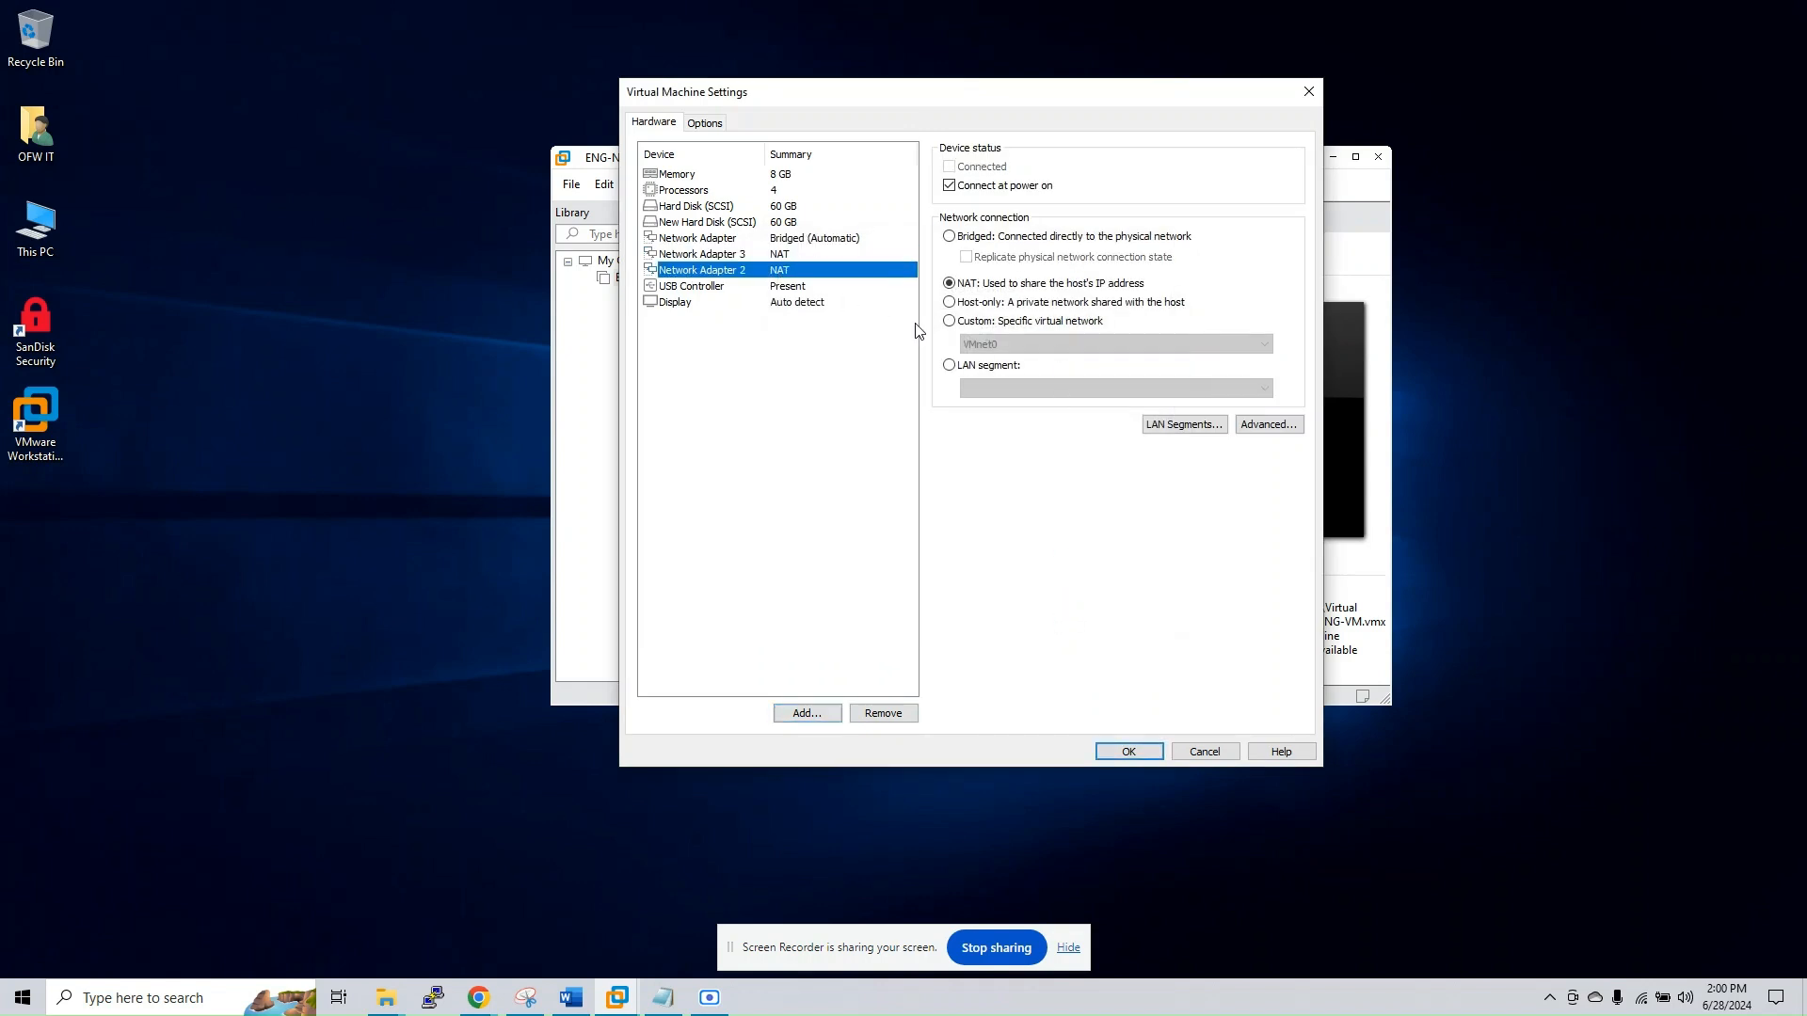
pyautogui.click(953, 302)
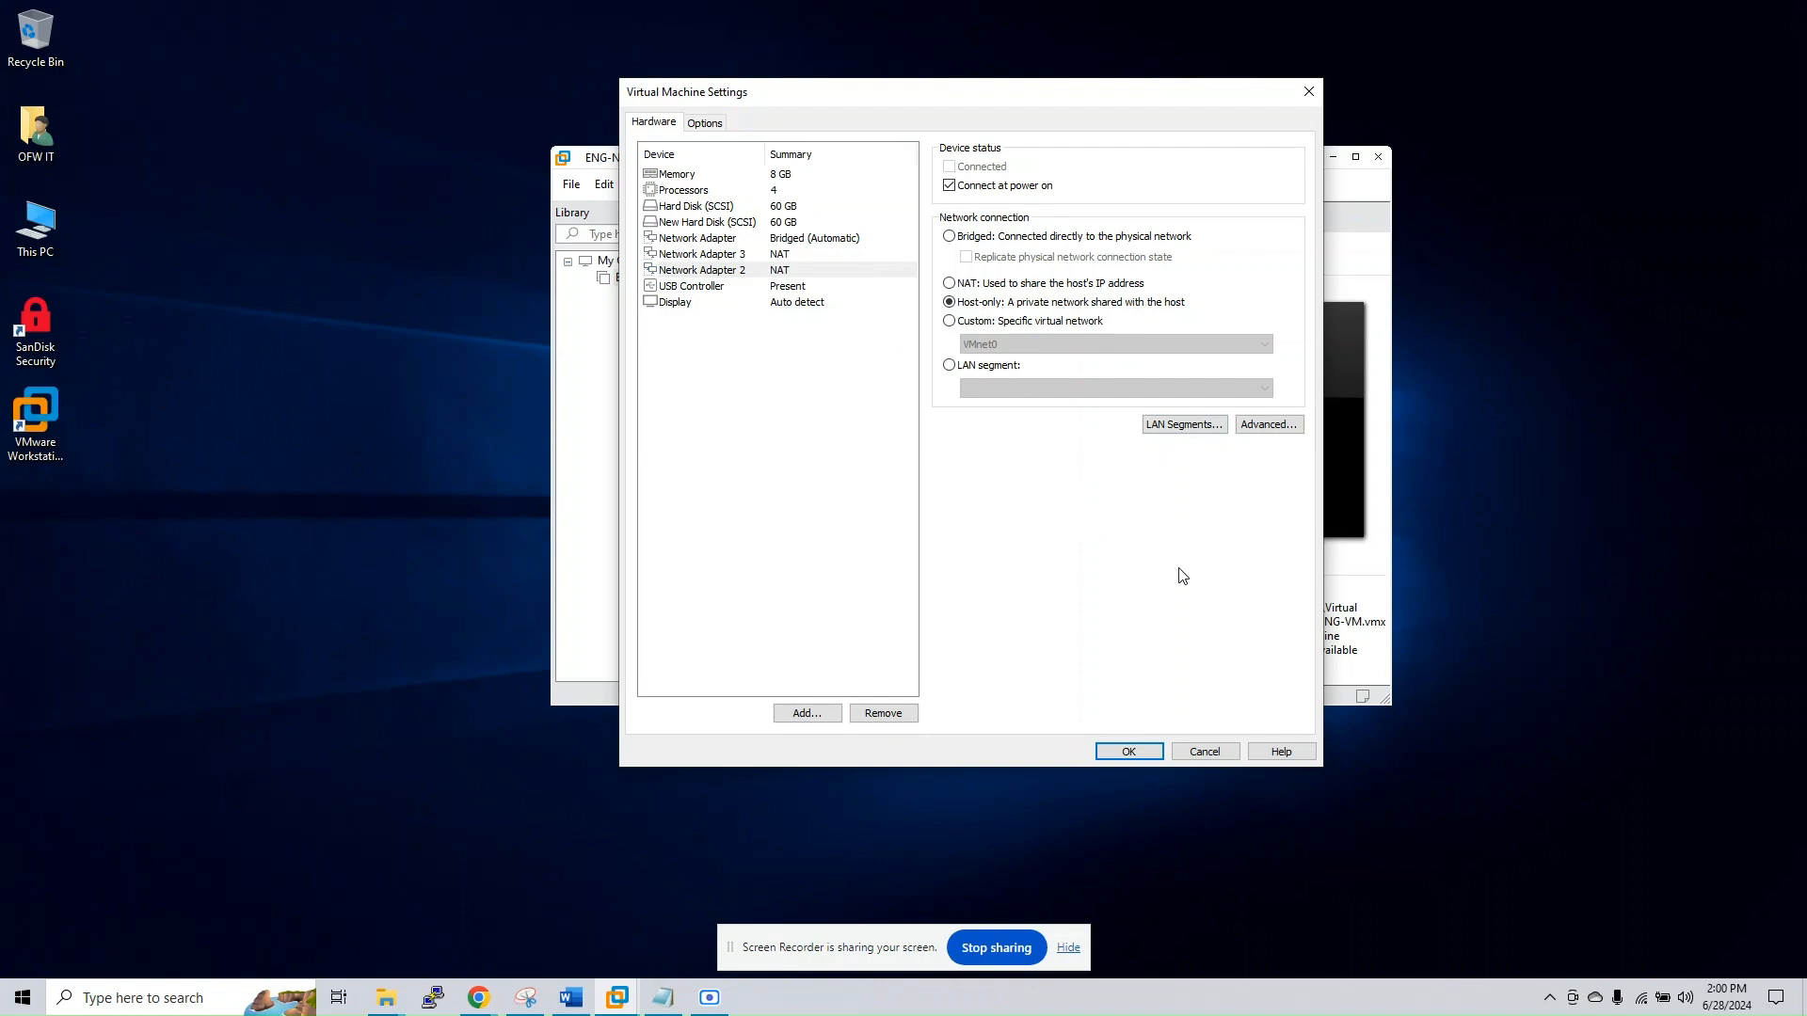
pyautogui.click(1127, 756)
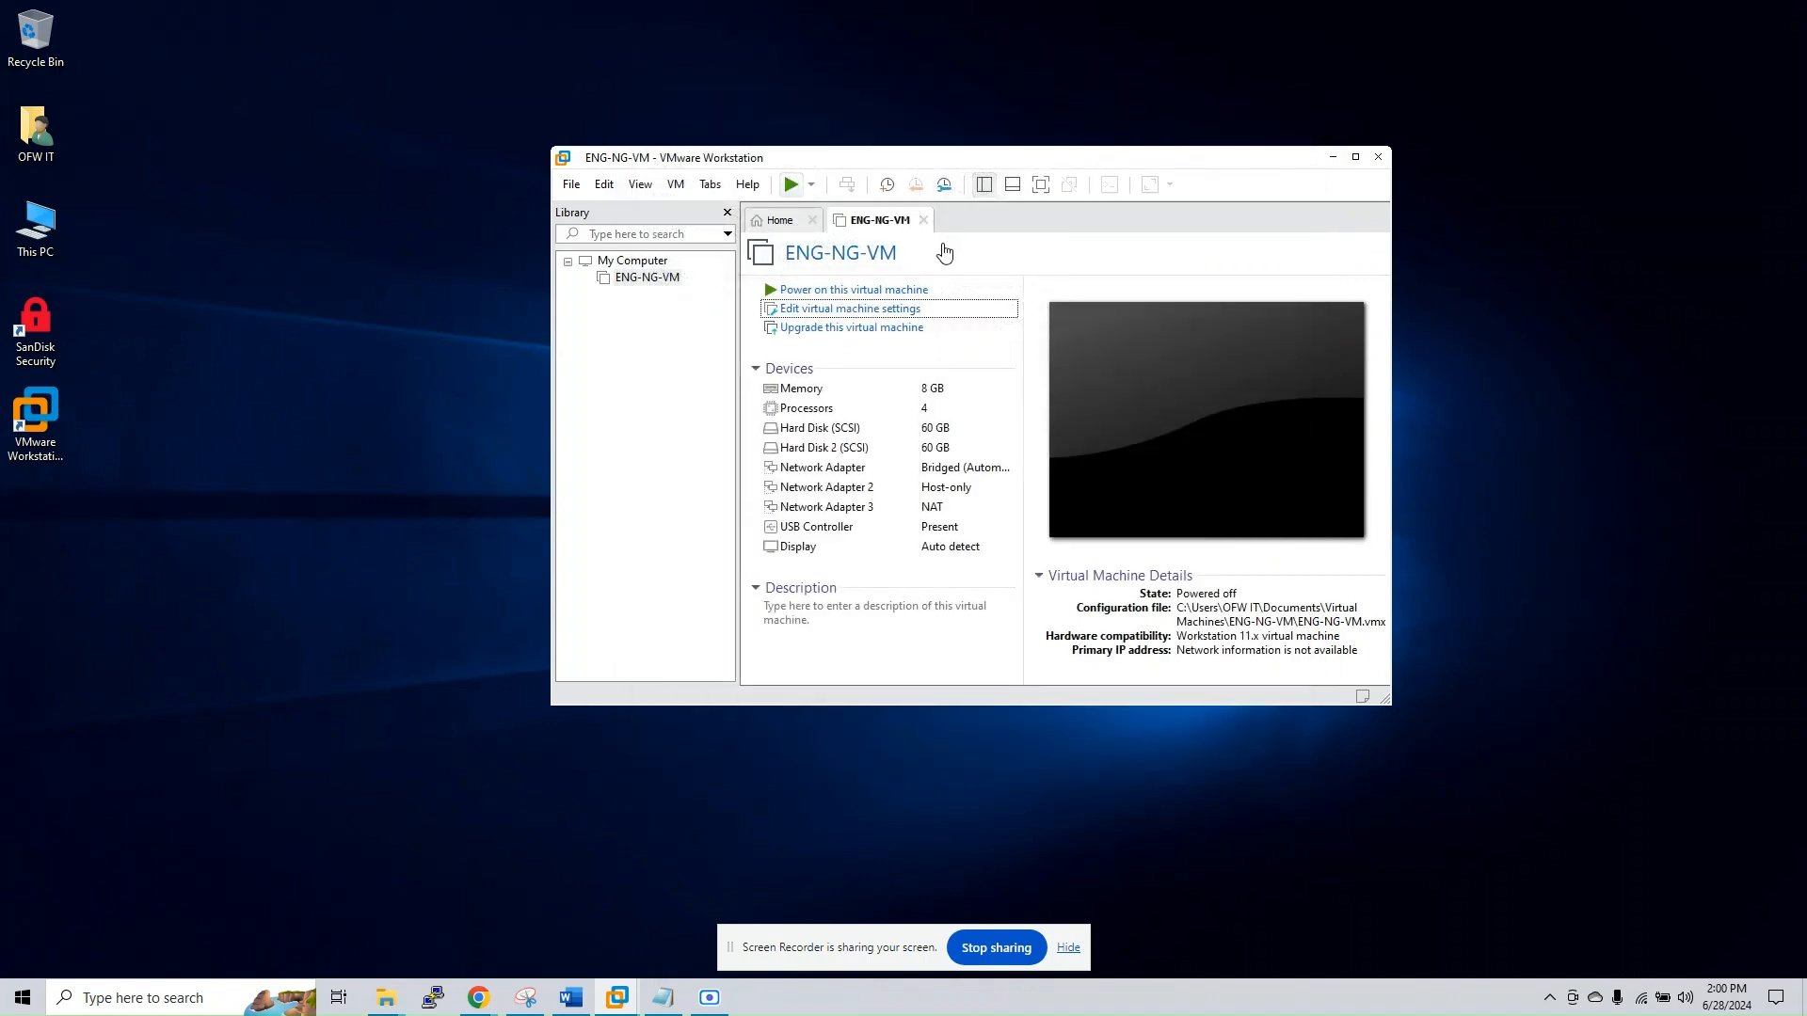
# Power on ENG-NG-VM and log in at its console as root with the root password
pyautogui.click(791, 184)
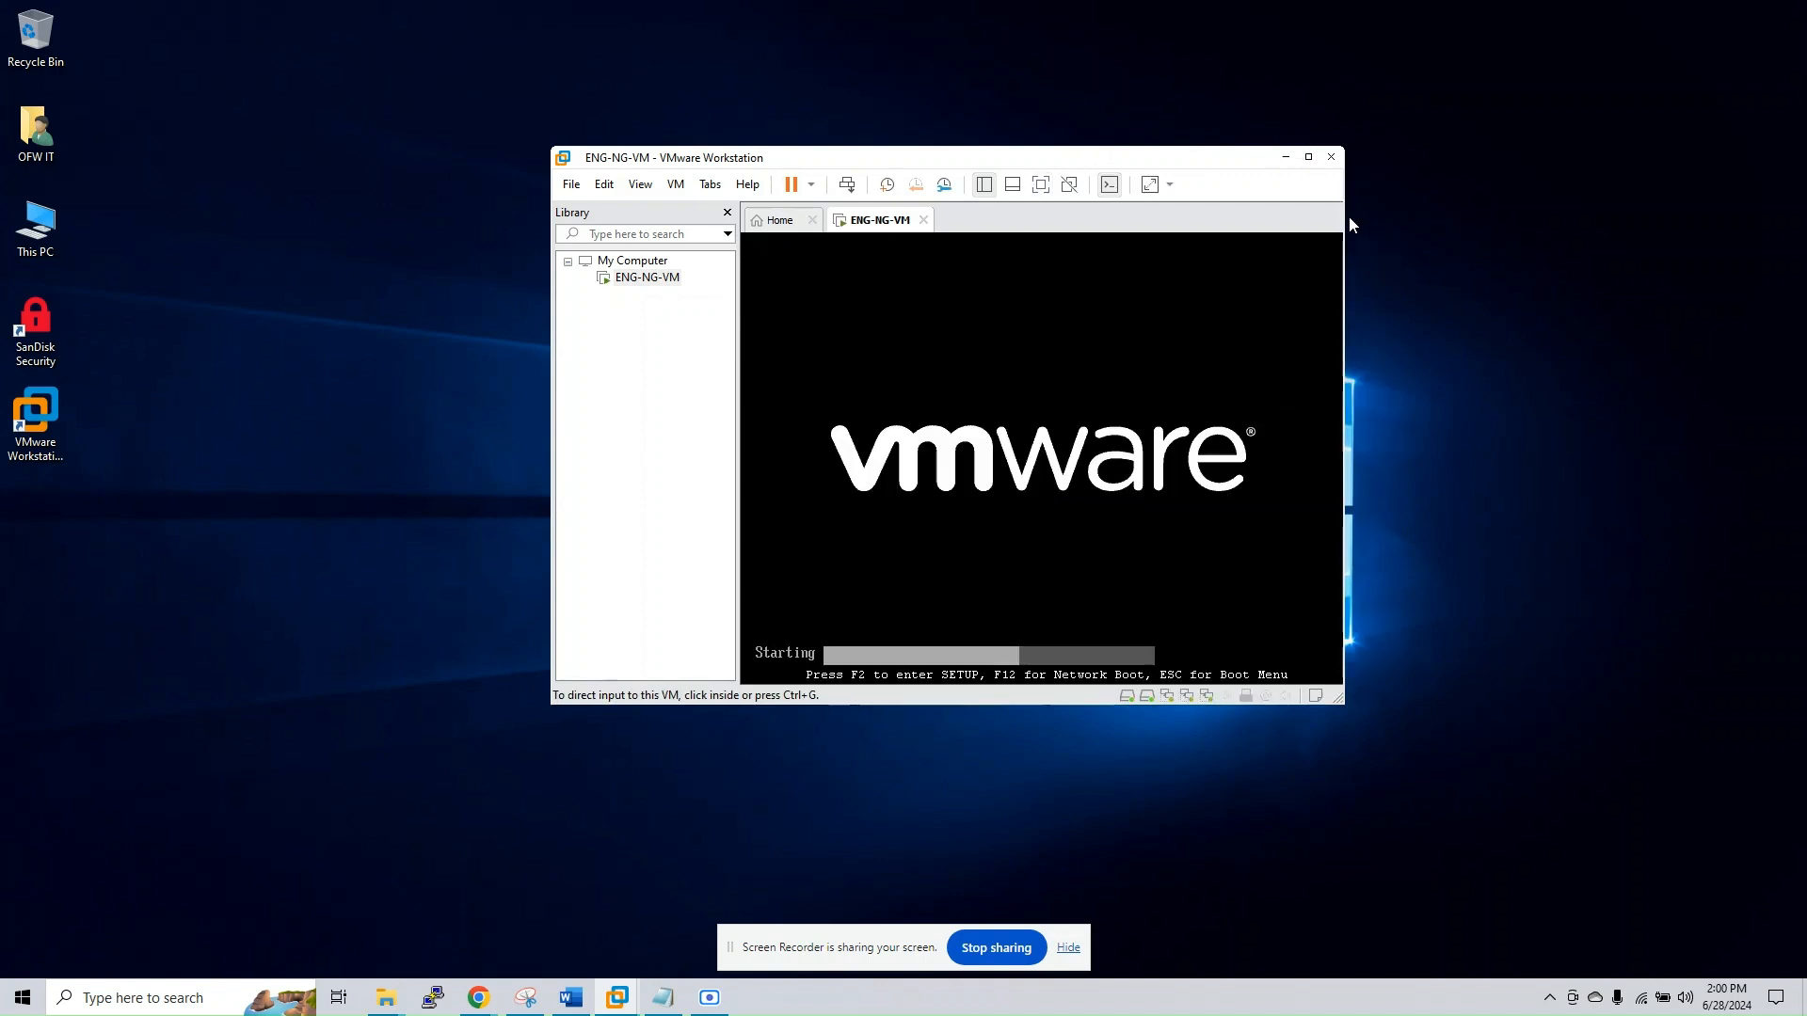
pyautogui.click(1461, 158)
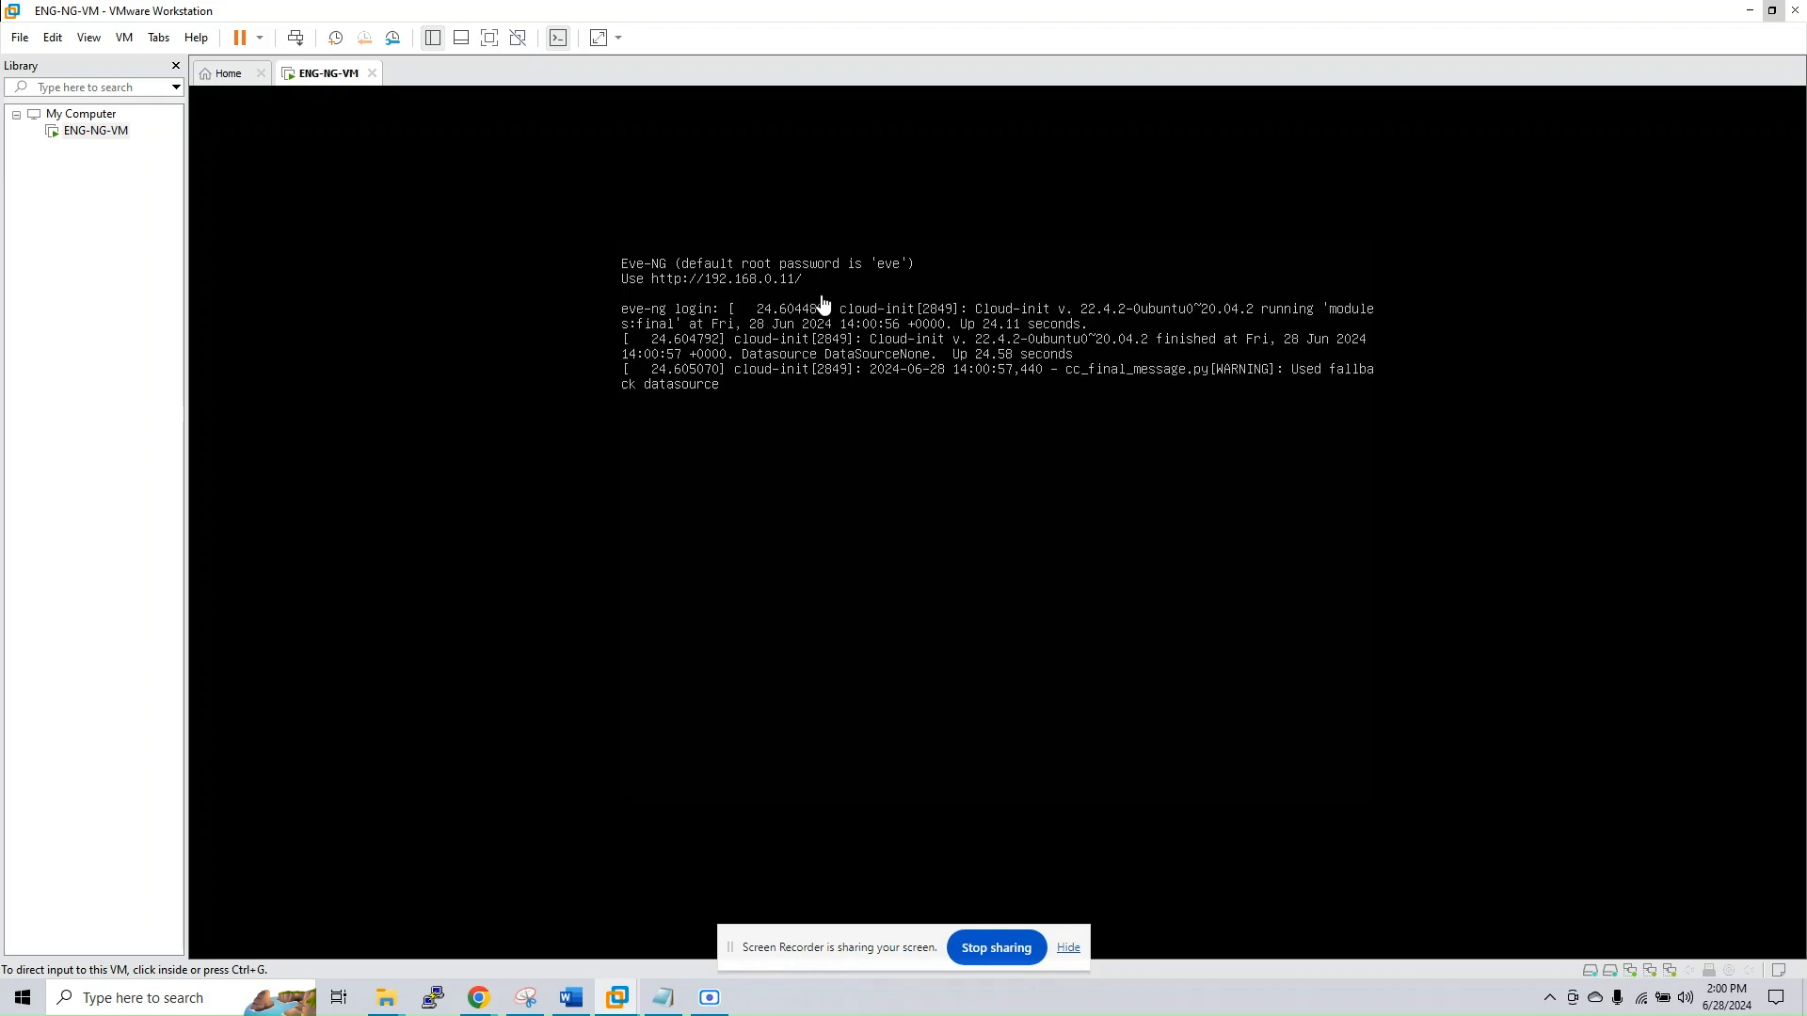
pyautogui.click(824, 304)
pyautogui.press('Return')
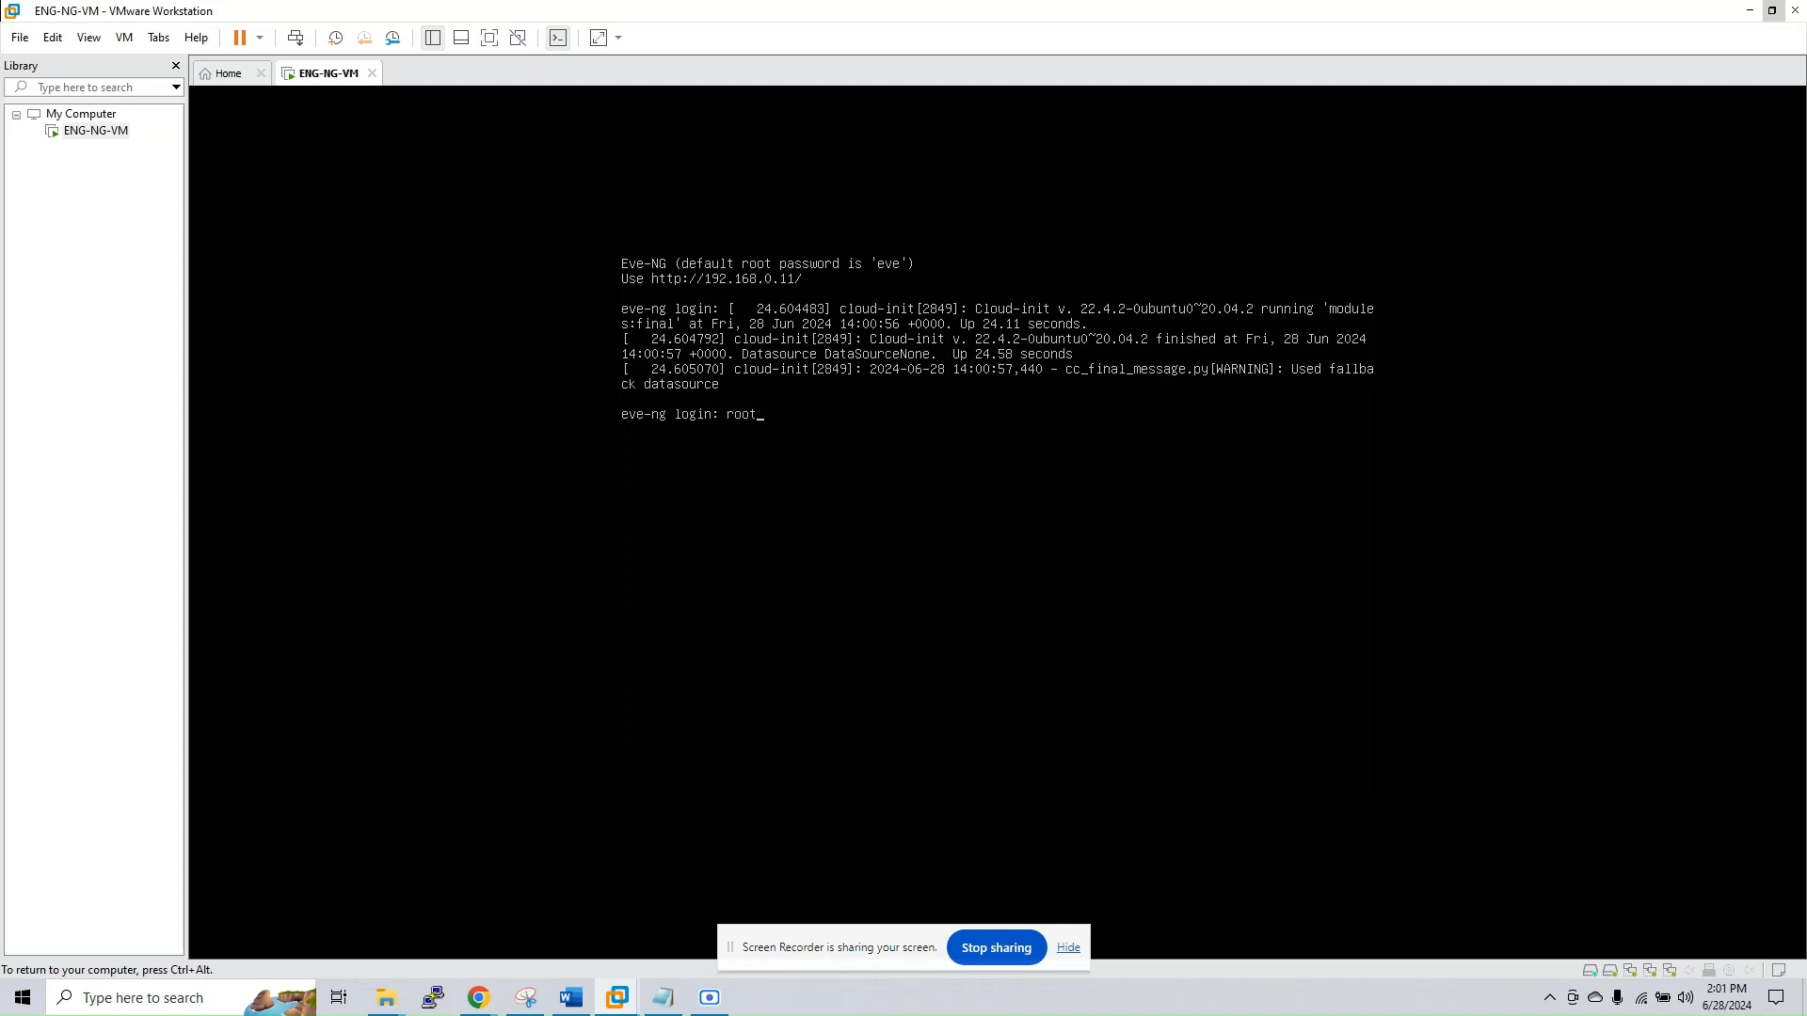
pyautogui.press('Return')
pyautogui.press('Return')
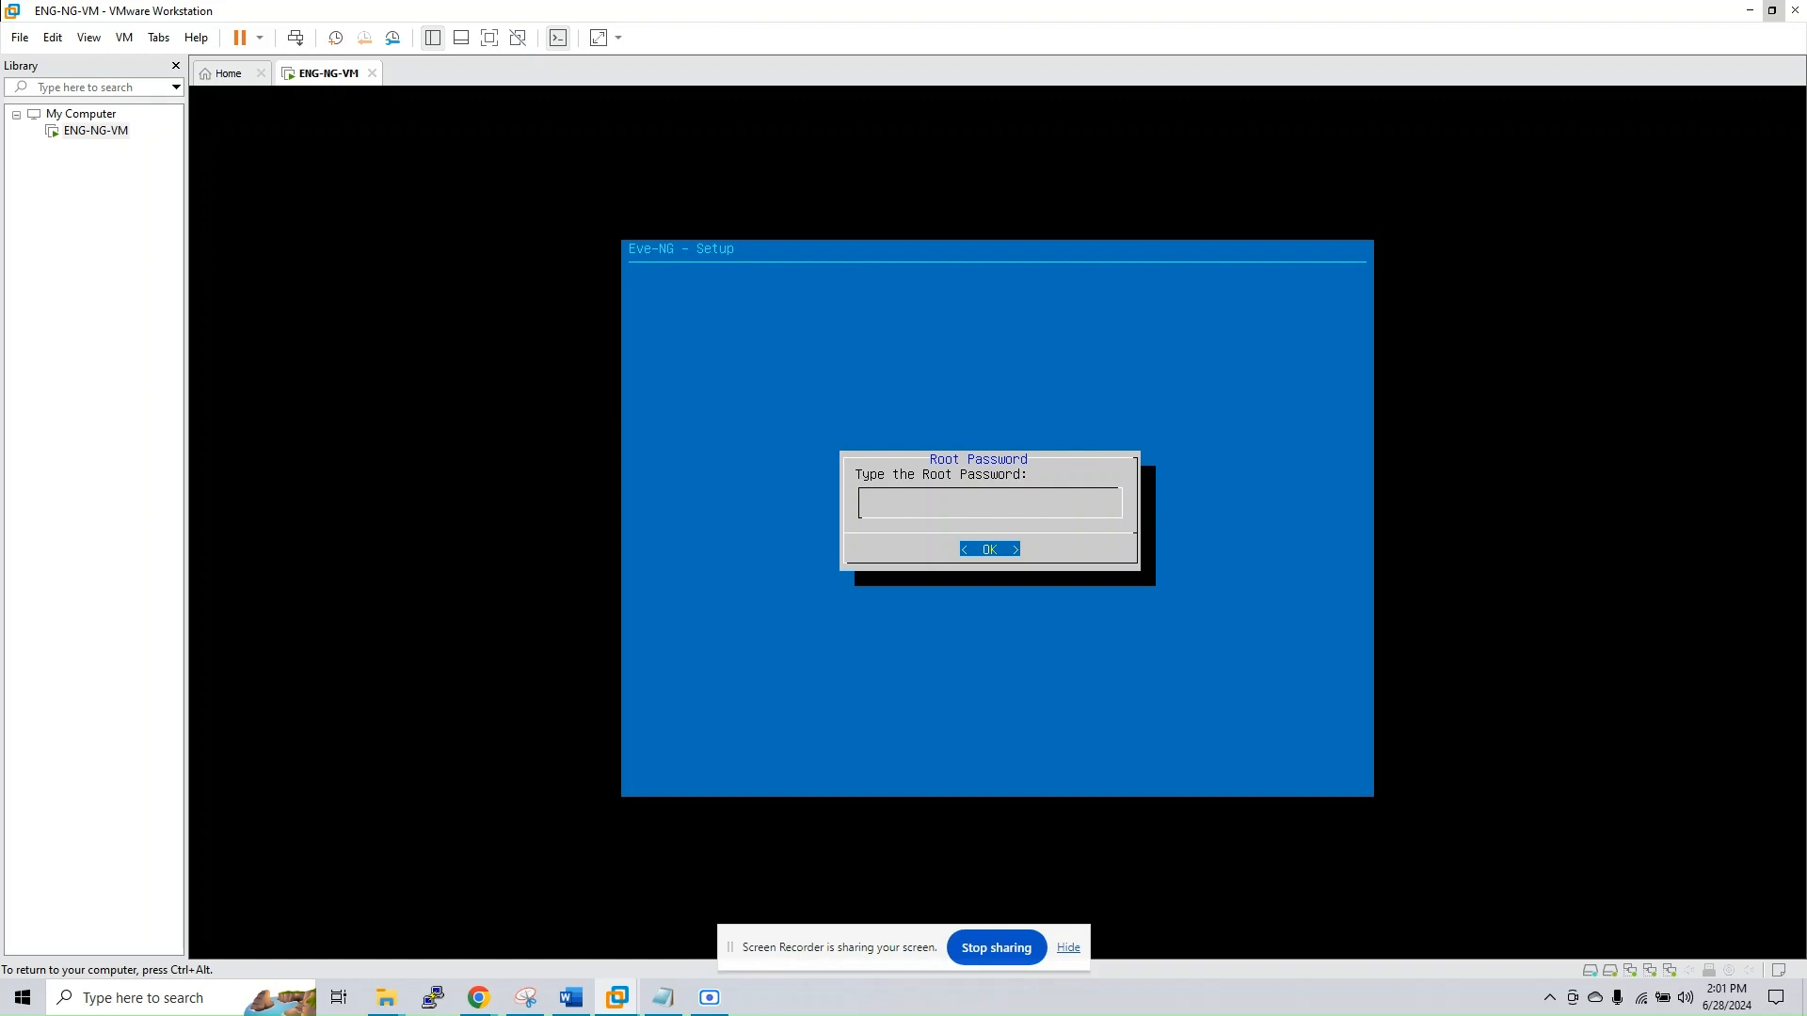
# Enter and confirm the root password in the Eve-NG setup
pyautogui.press('Return')
pyautogui.press('Return')
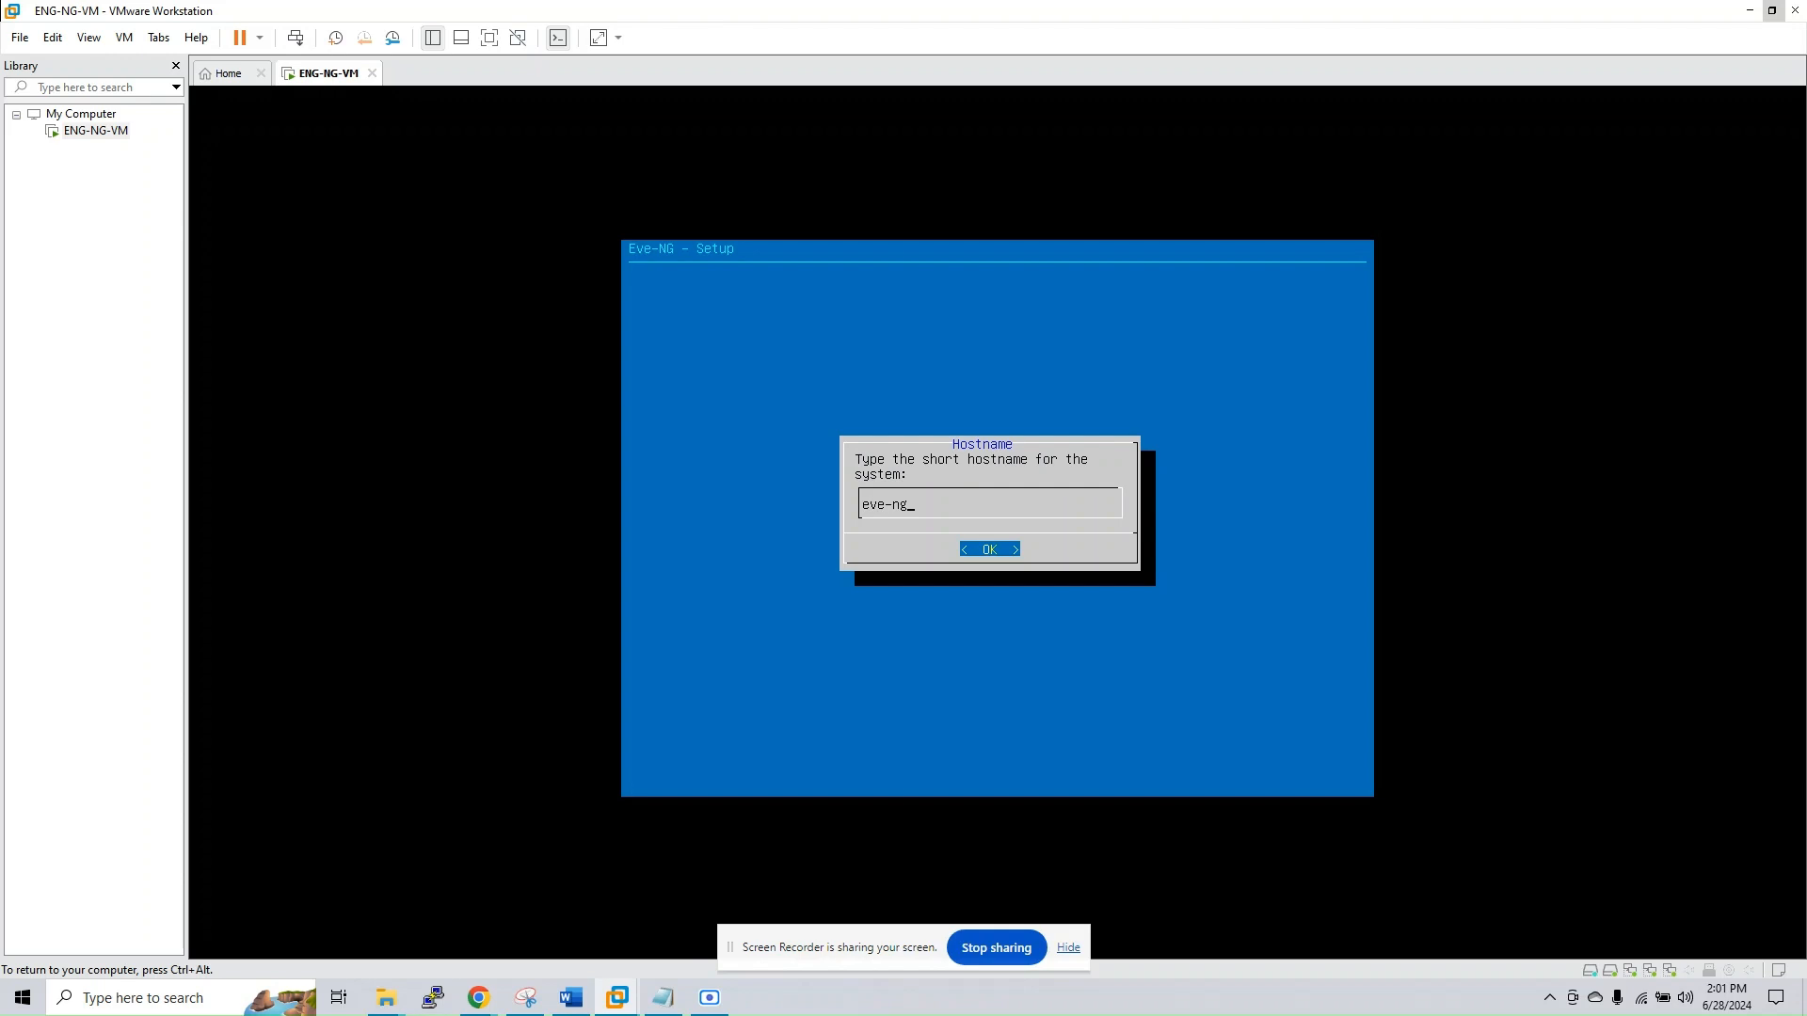
# Accept eve-ng as the system hostname and example.com as its DNS domain name
pyautogui.hotkey('ctrl', 'alt')
pyautogui.click(1378, 824)
pyautogui.press('Return')
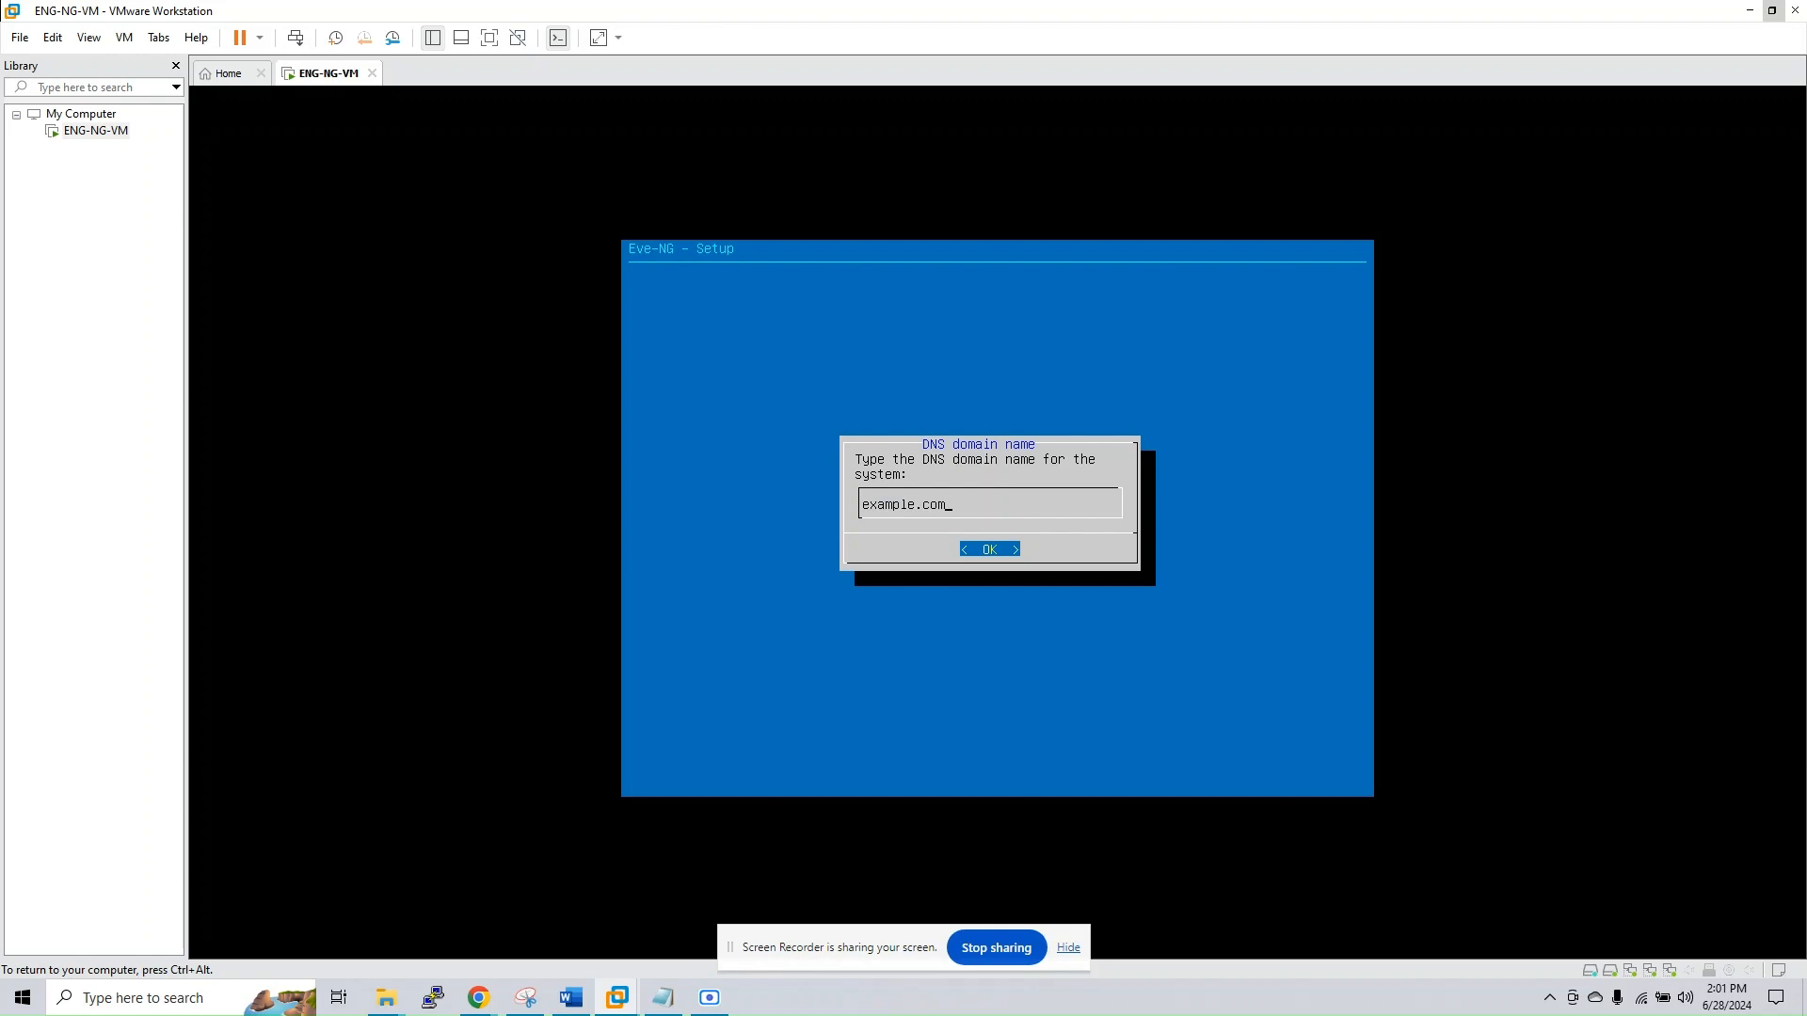
pyautogui.press('Return')
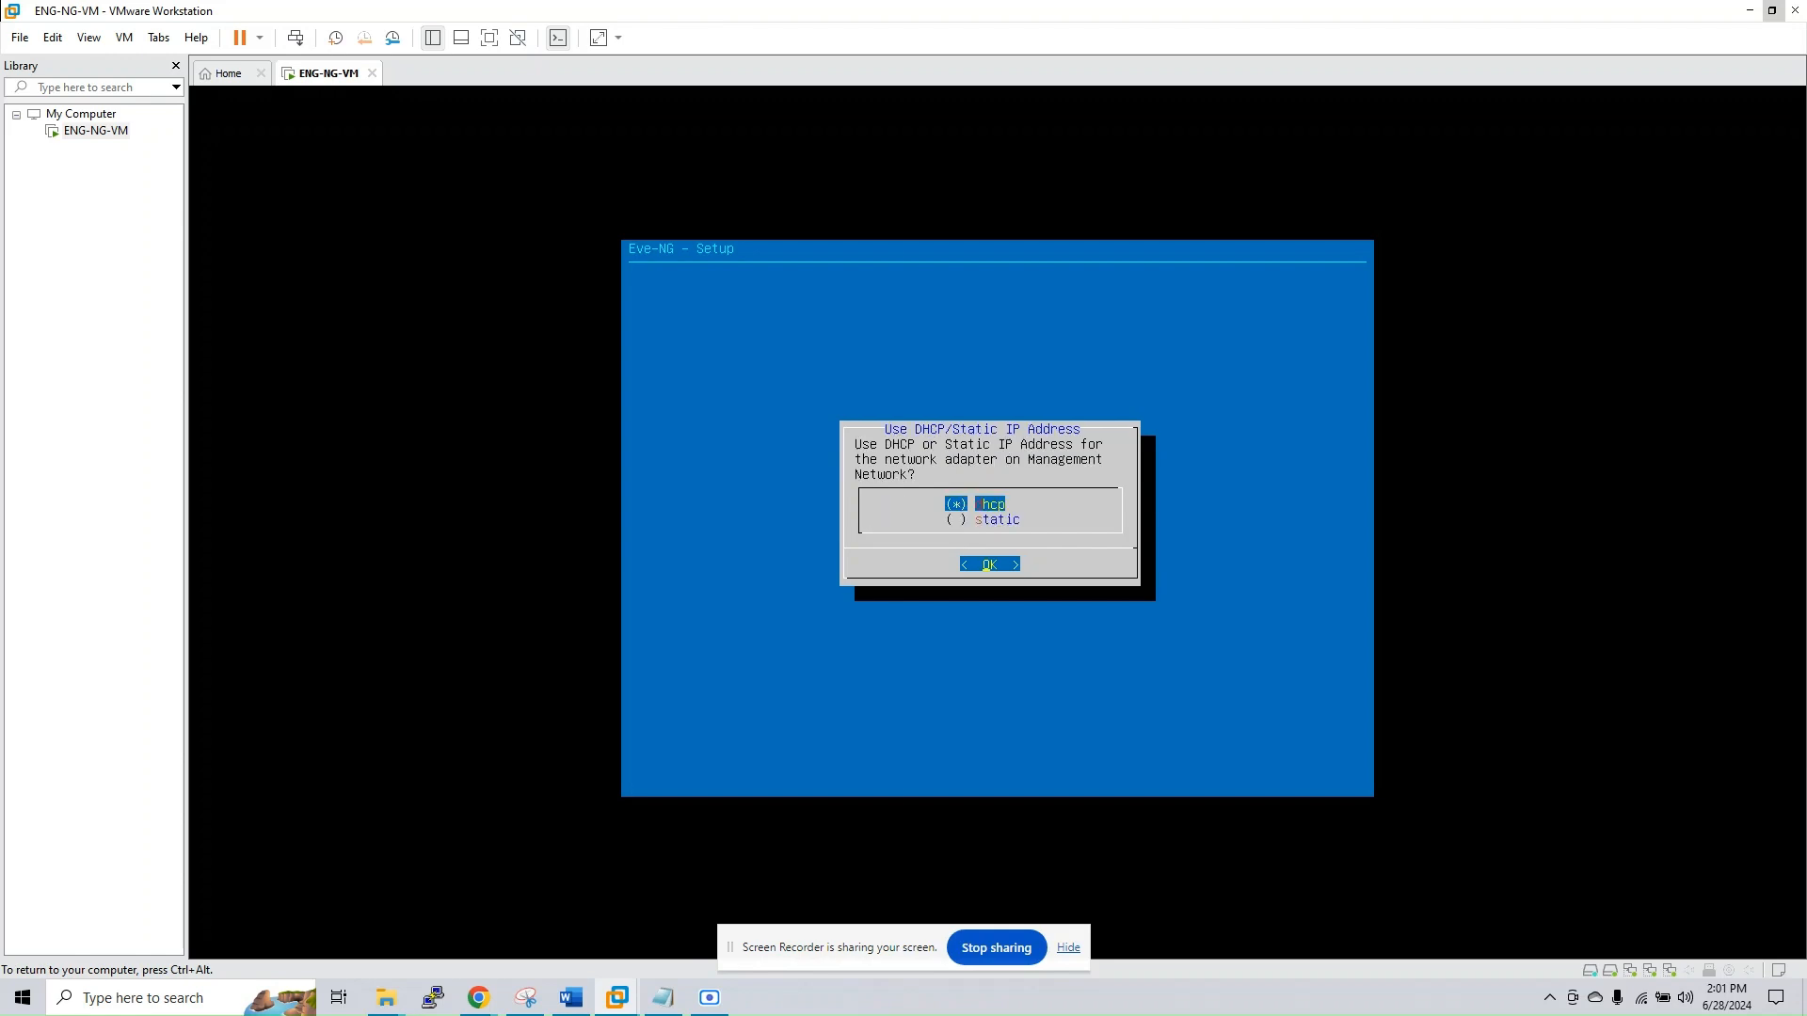
# Choose DHCP for the management network, leave the NTP server empty and finish the Eve-NG setup
pyautogui.press('Return')
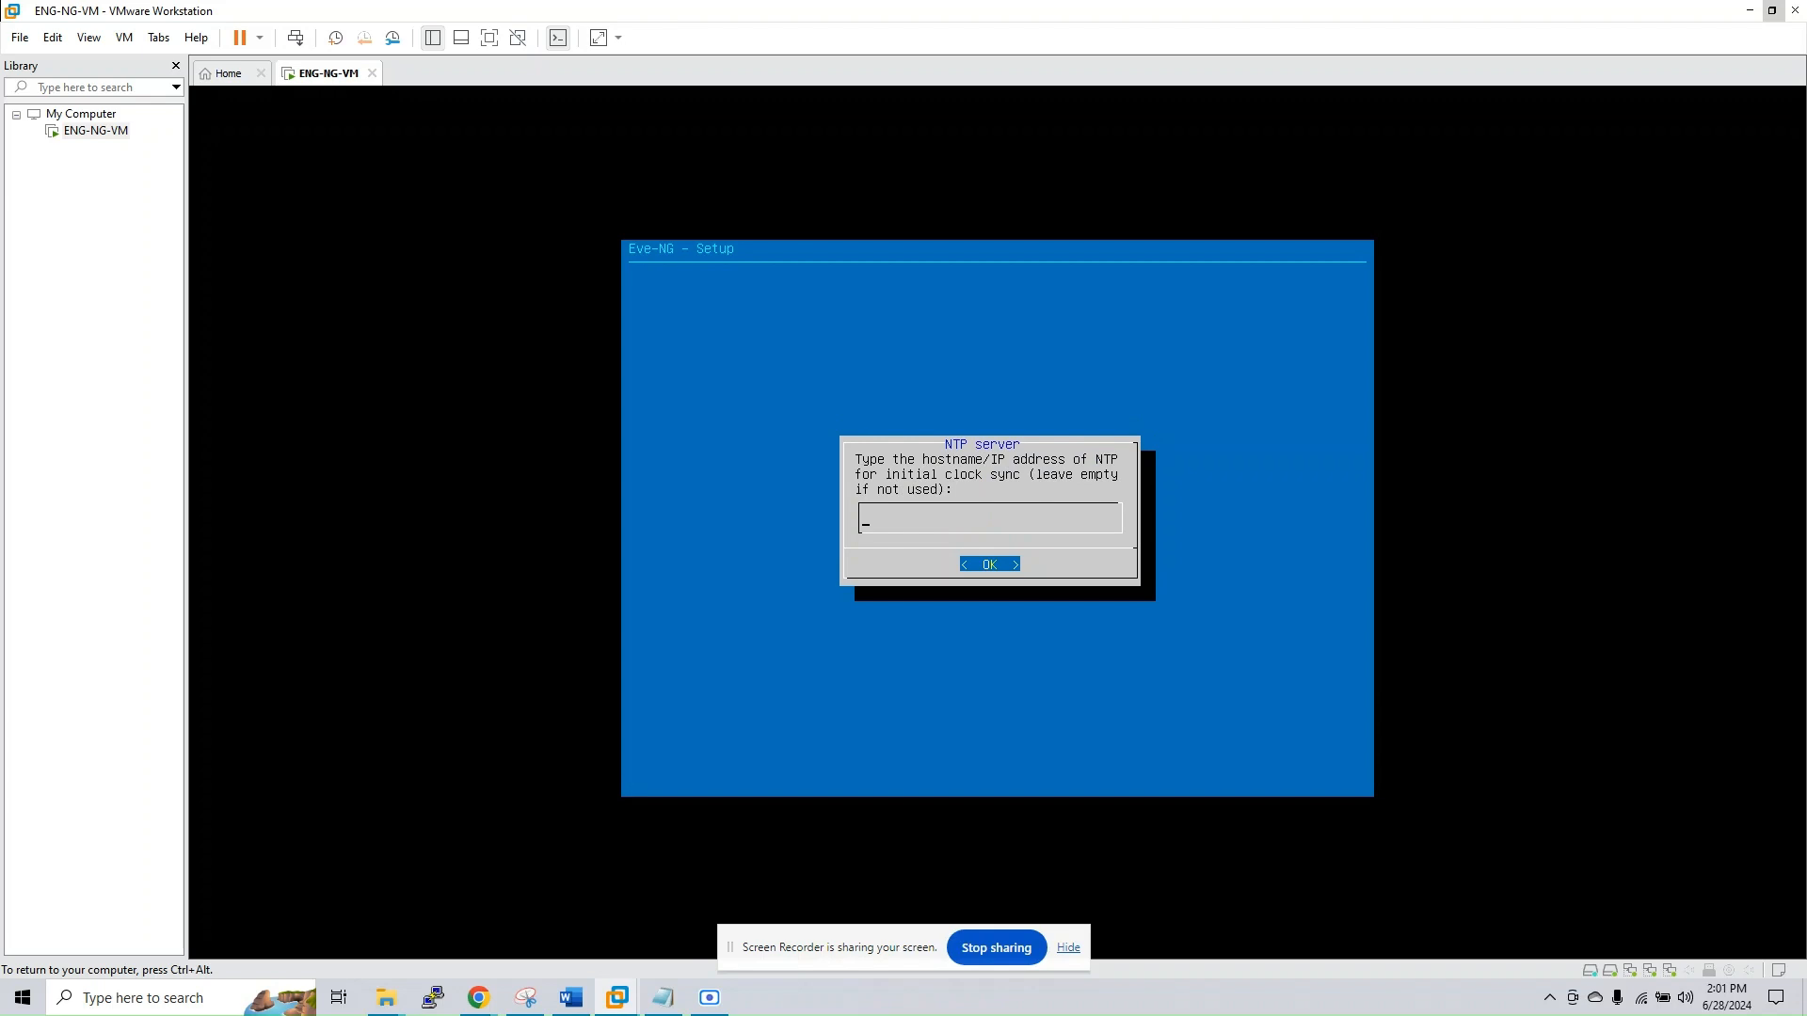
pyautogui.press('Return')
pyautogui.press('Return')
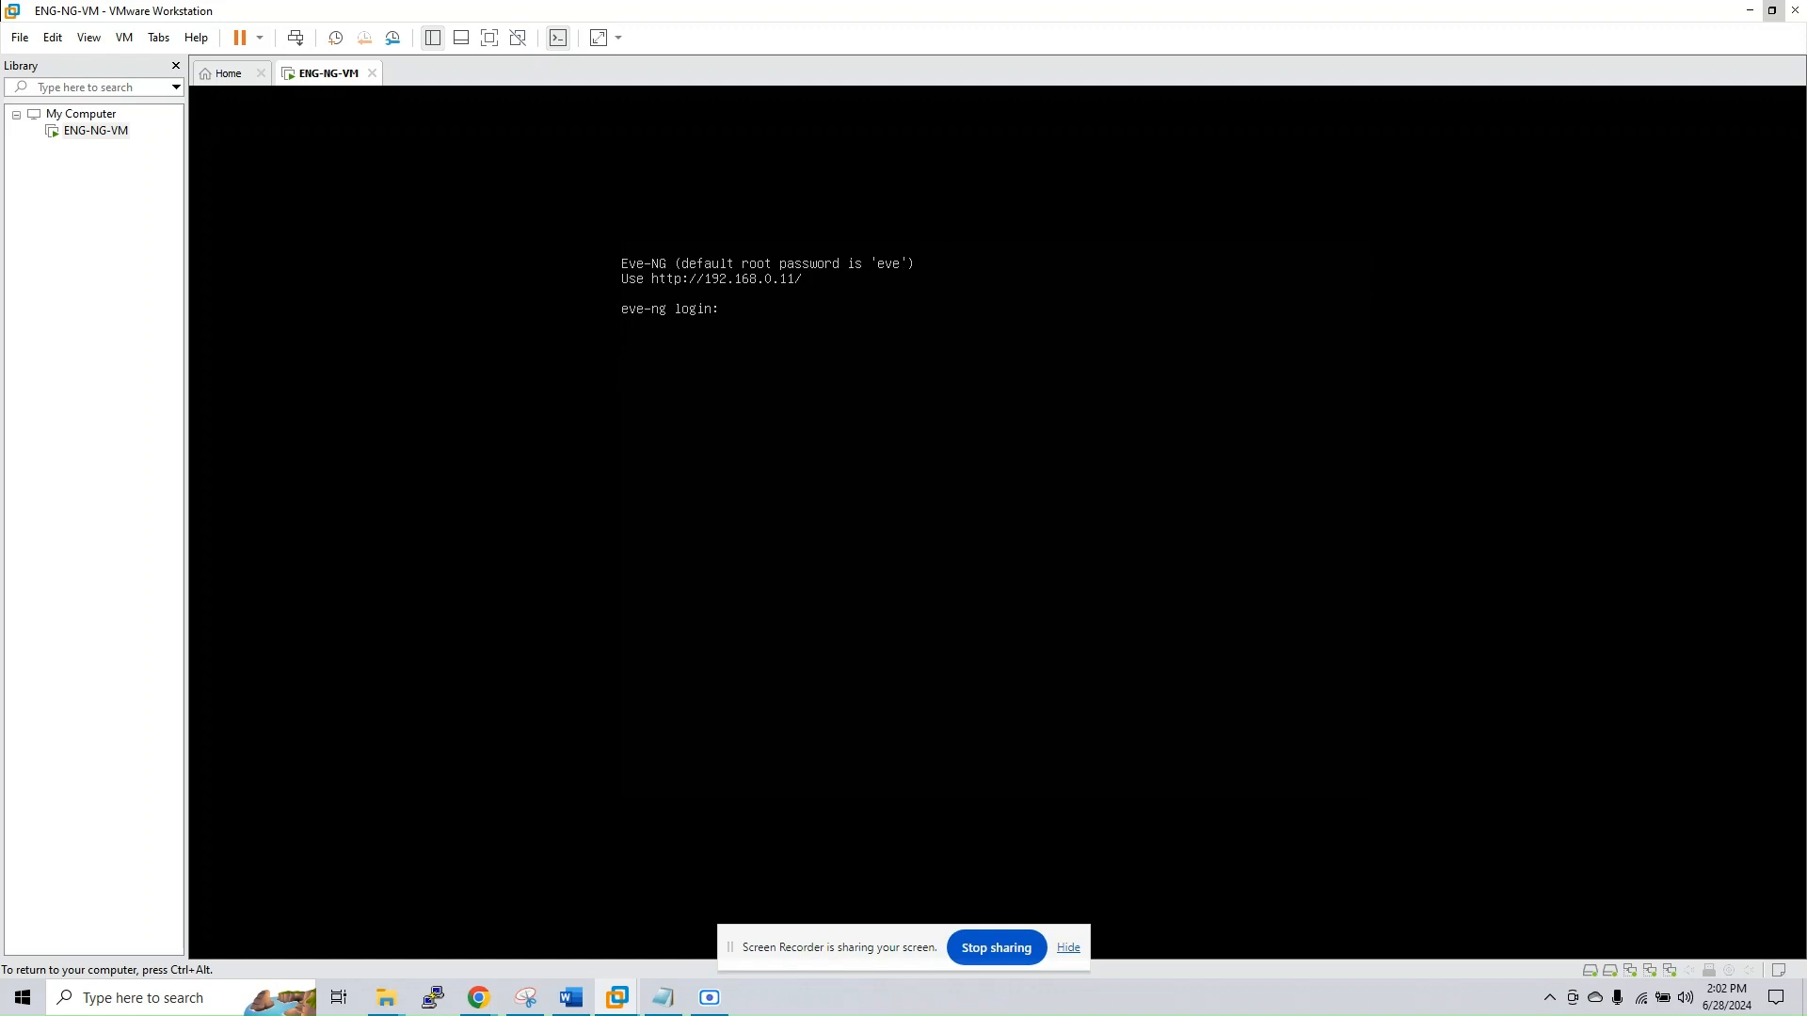
pyautogui.hotkey('ctrl', 'alt')
pyautogui.click(124, 38)
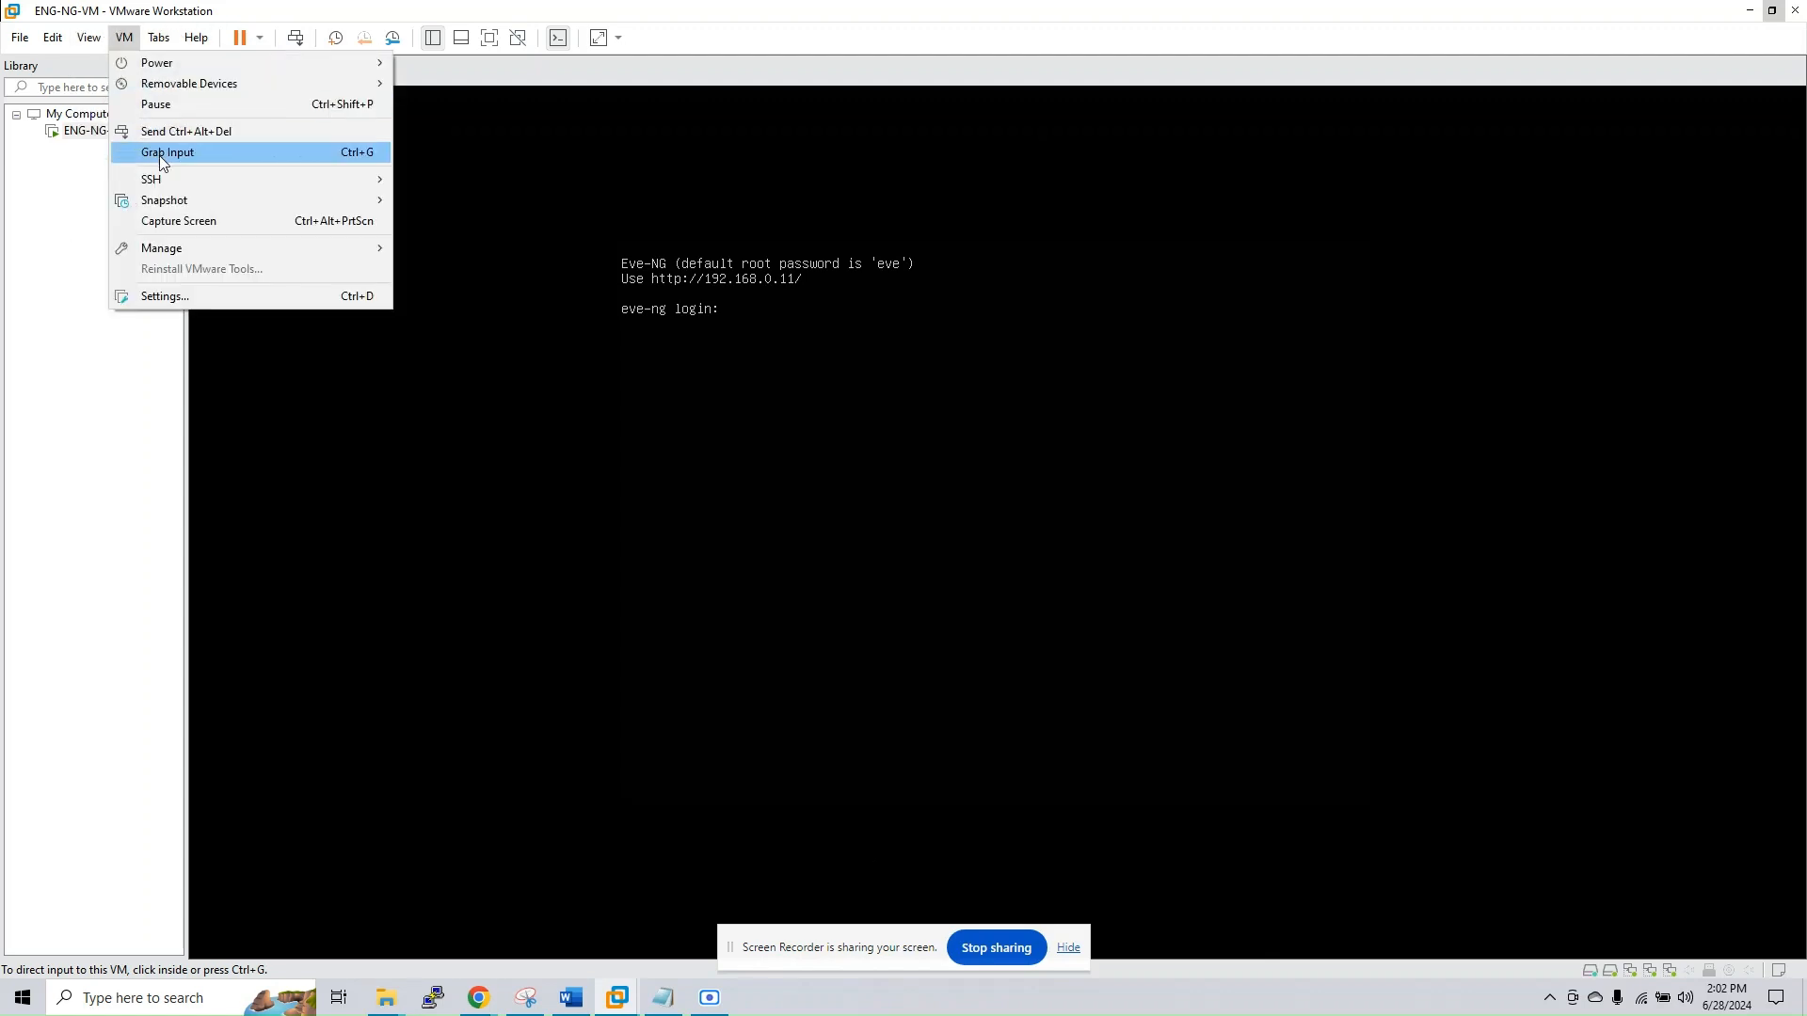
pyautogui.click(150, 296)
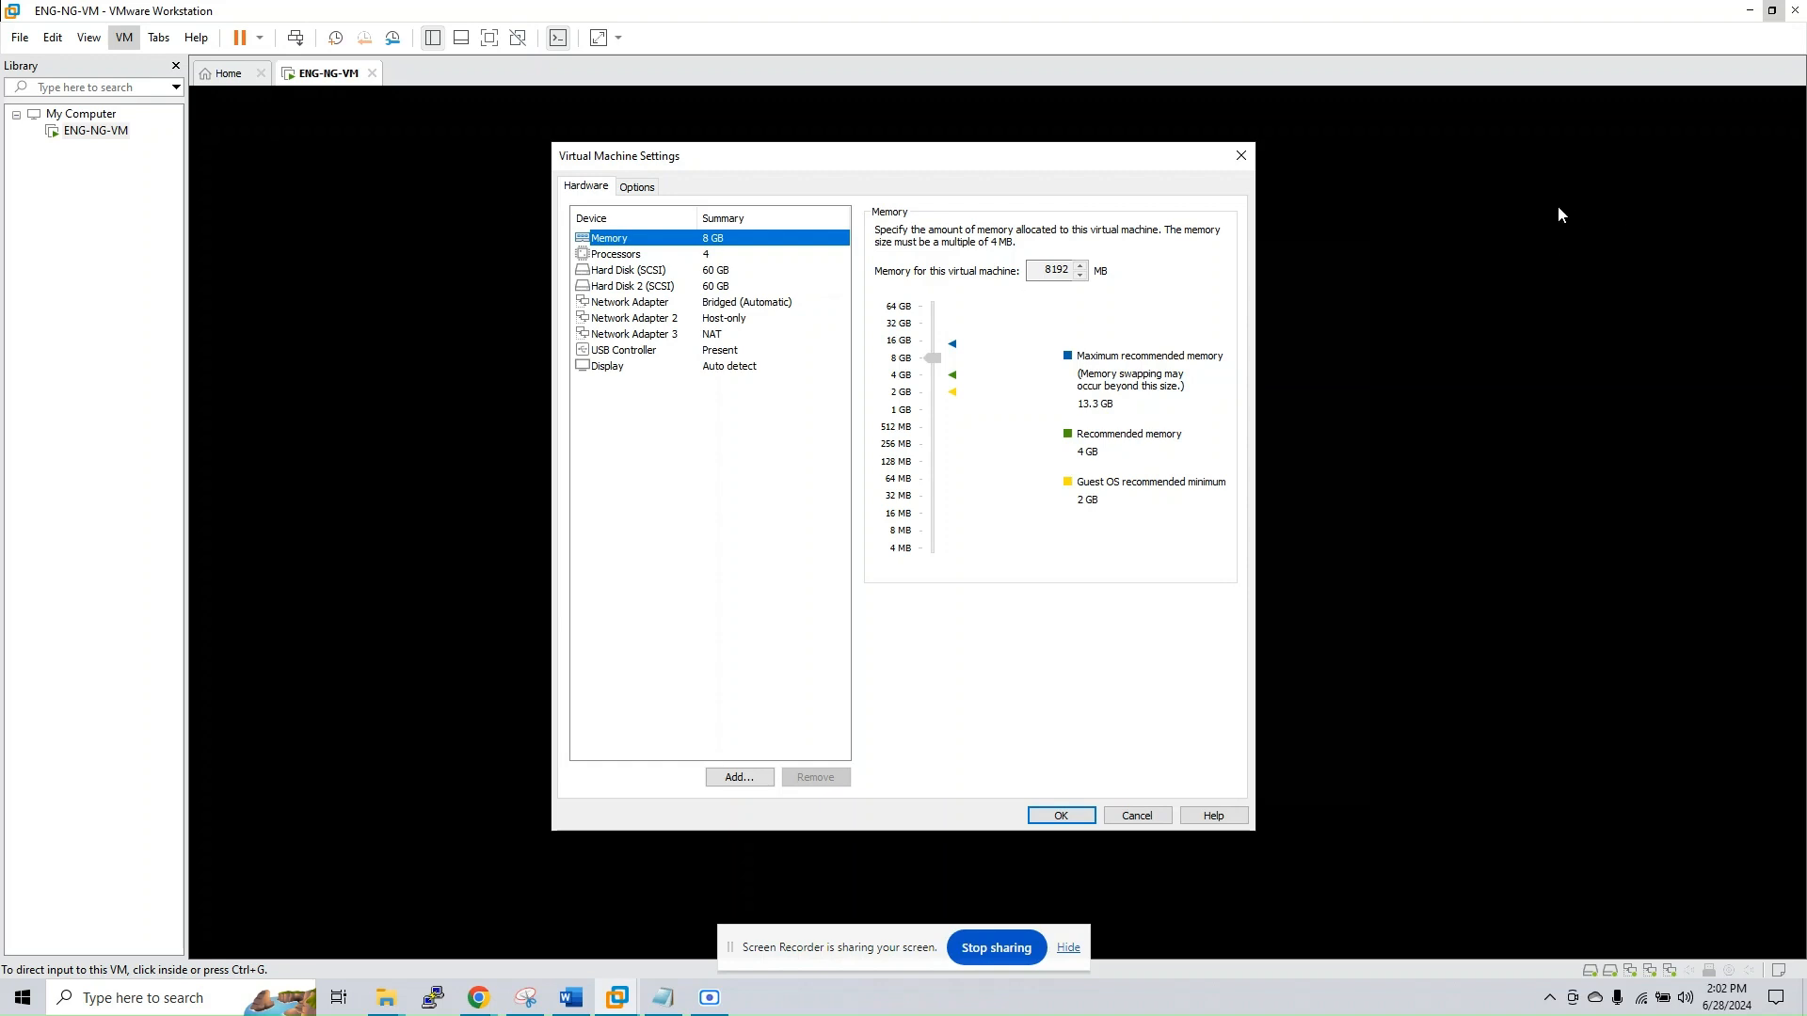
pyautogui.click(1240, 155)
# Open the Virtual Network Editor and examine the VMnet8 NAT network and its DHCP settings
pyautogui.click(85, 40)
pyautogui.moveTo(51, 42)
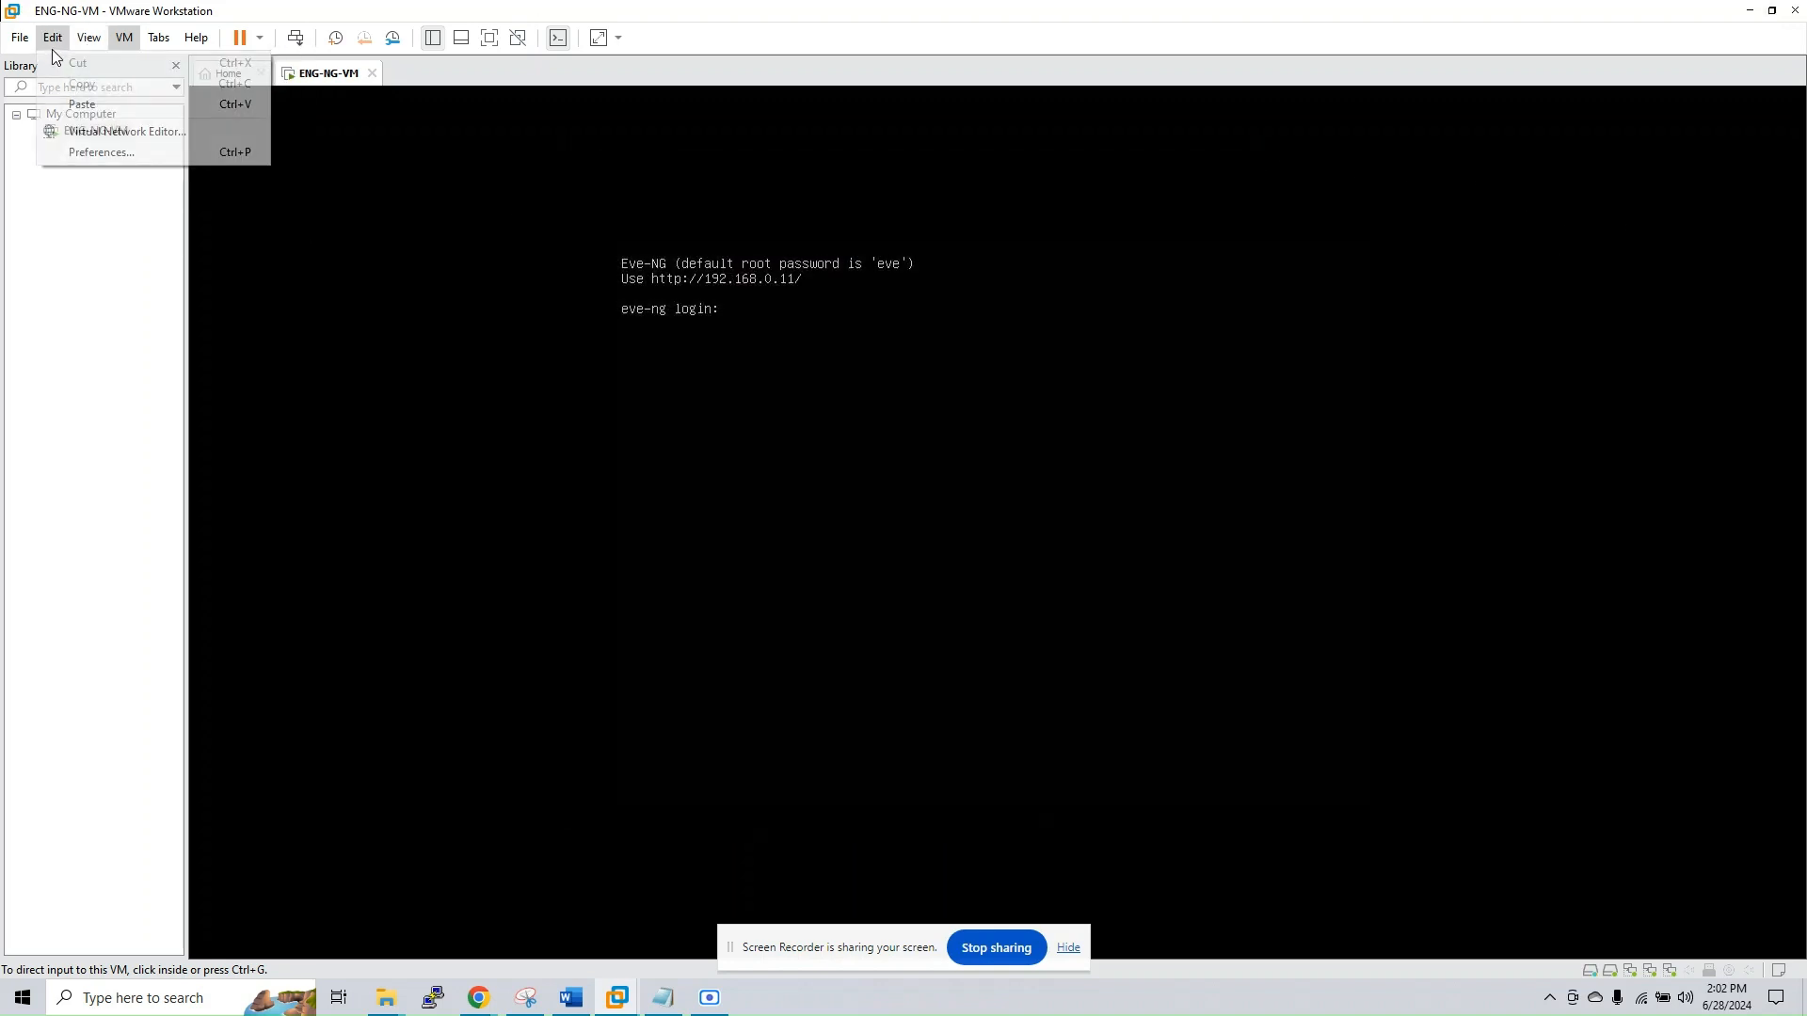
pyautogui.click(105, 133)
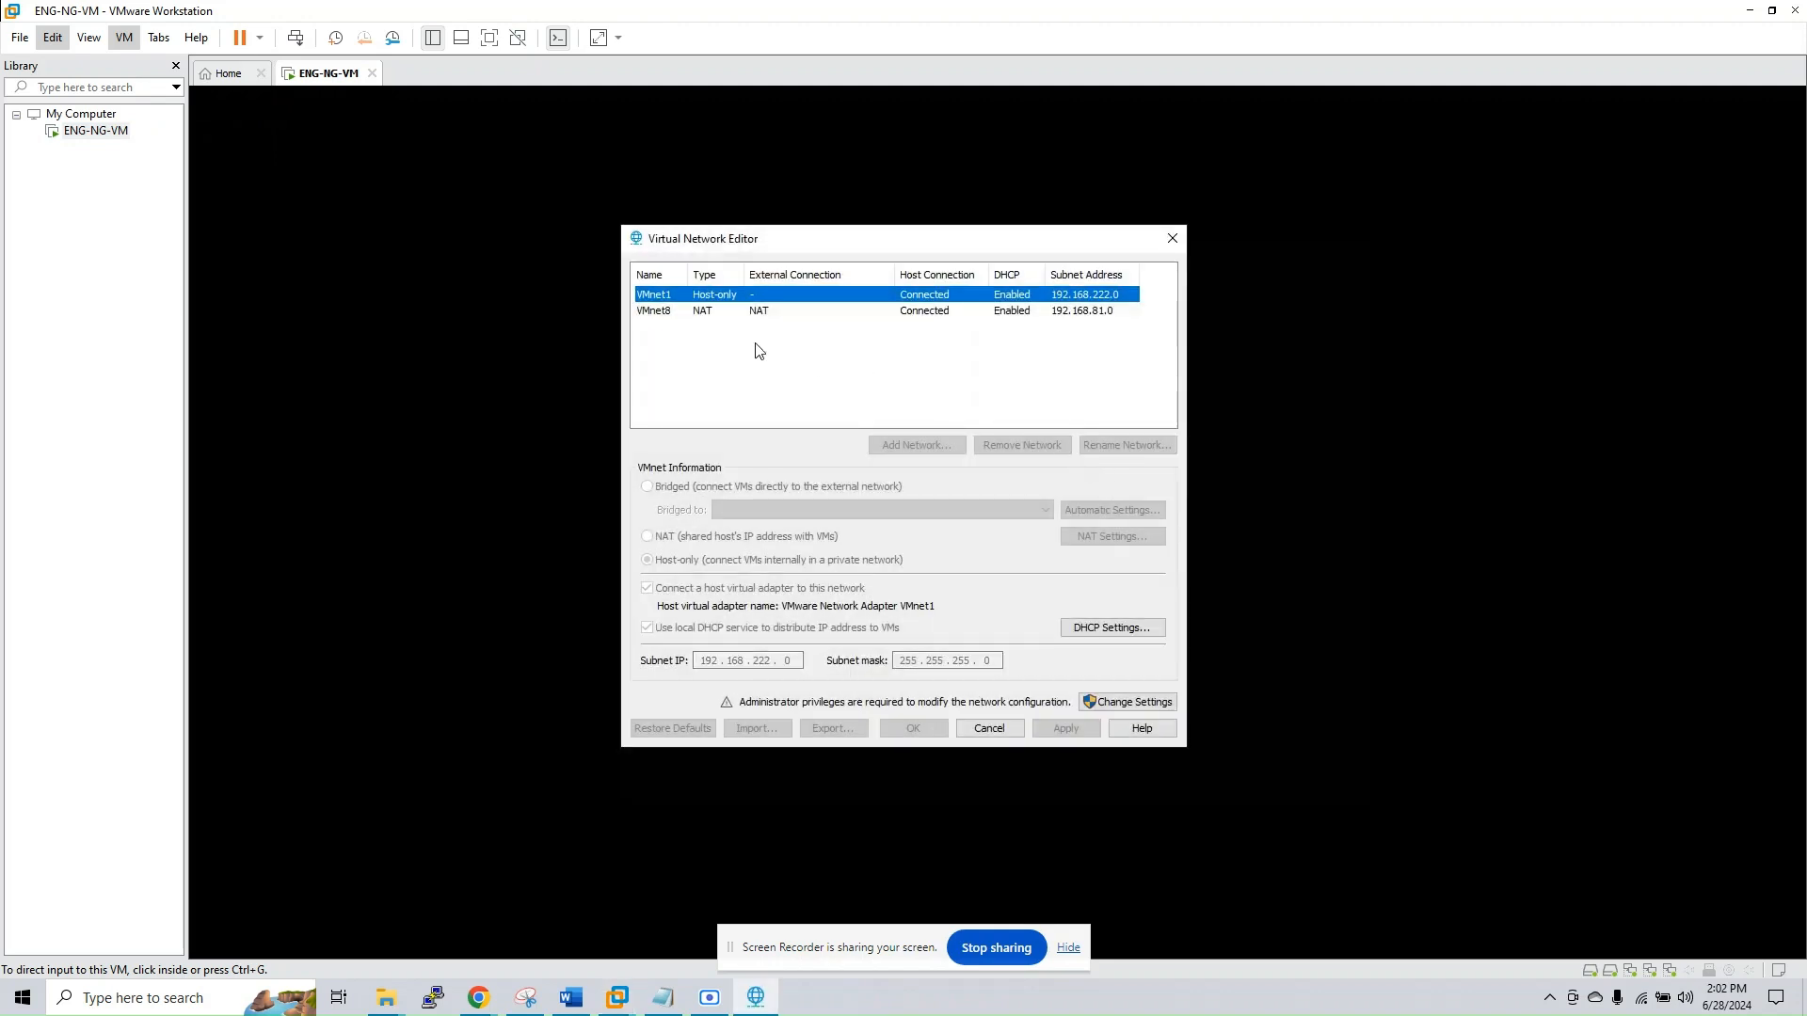
pyautogui.moveTo(951, 237); pyautogui.dragTo(1336, 295)
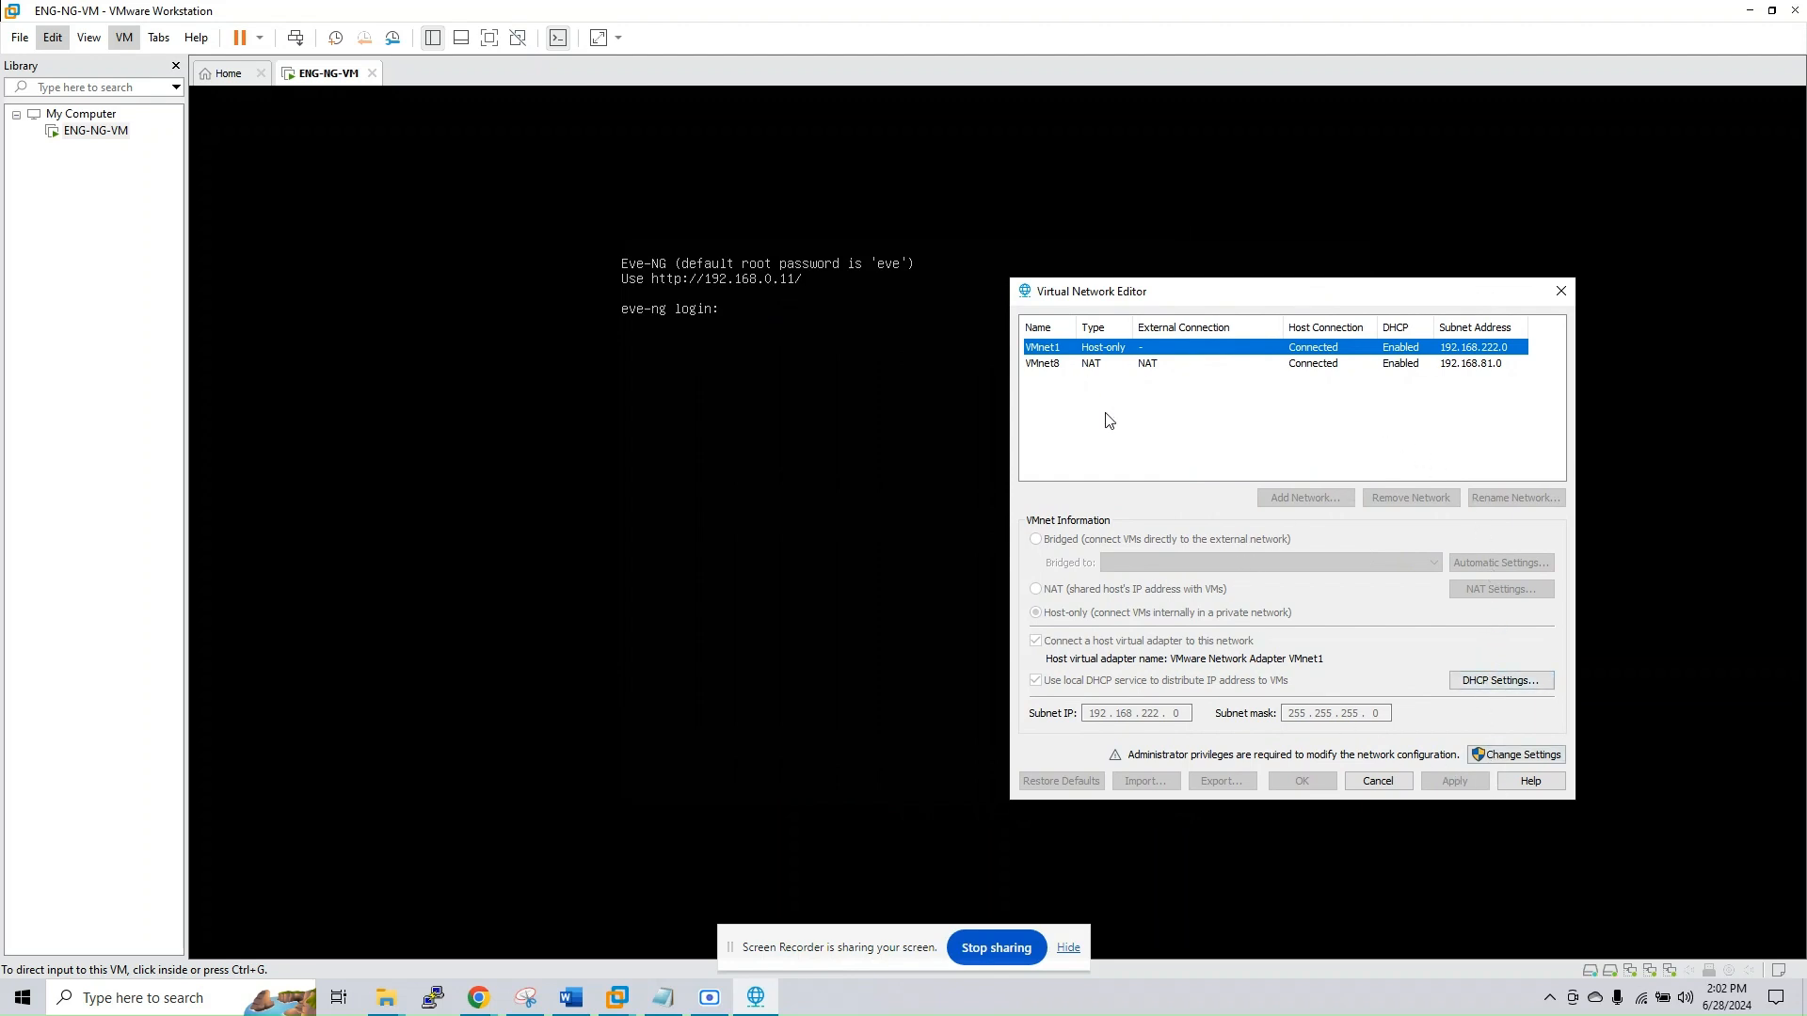
pyautogui.click(1046, 367)
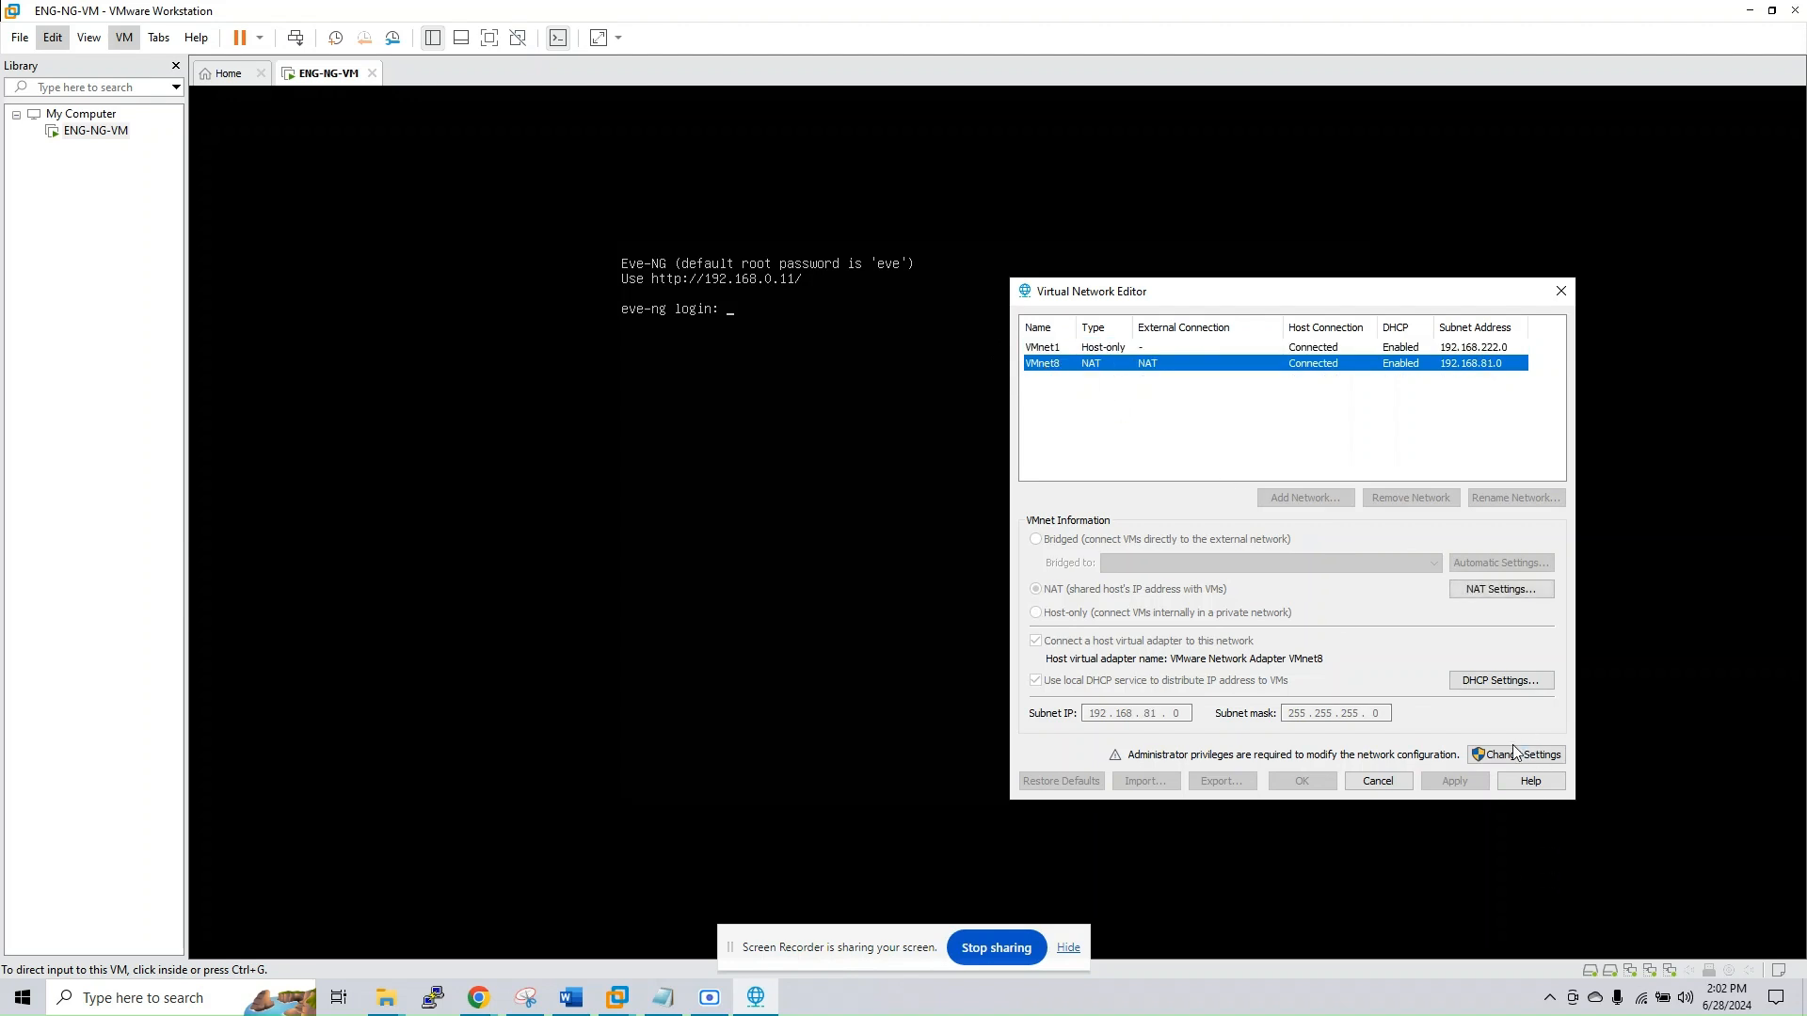
pyautogui.click(1481, 681)
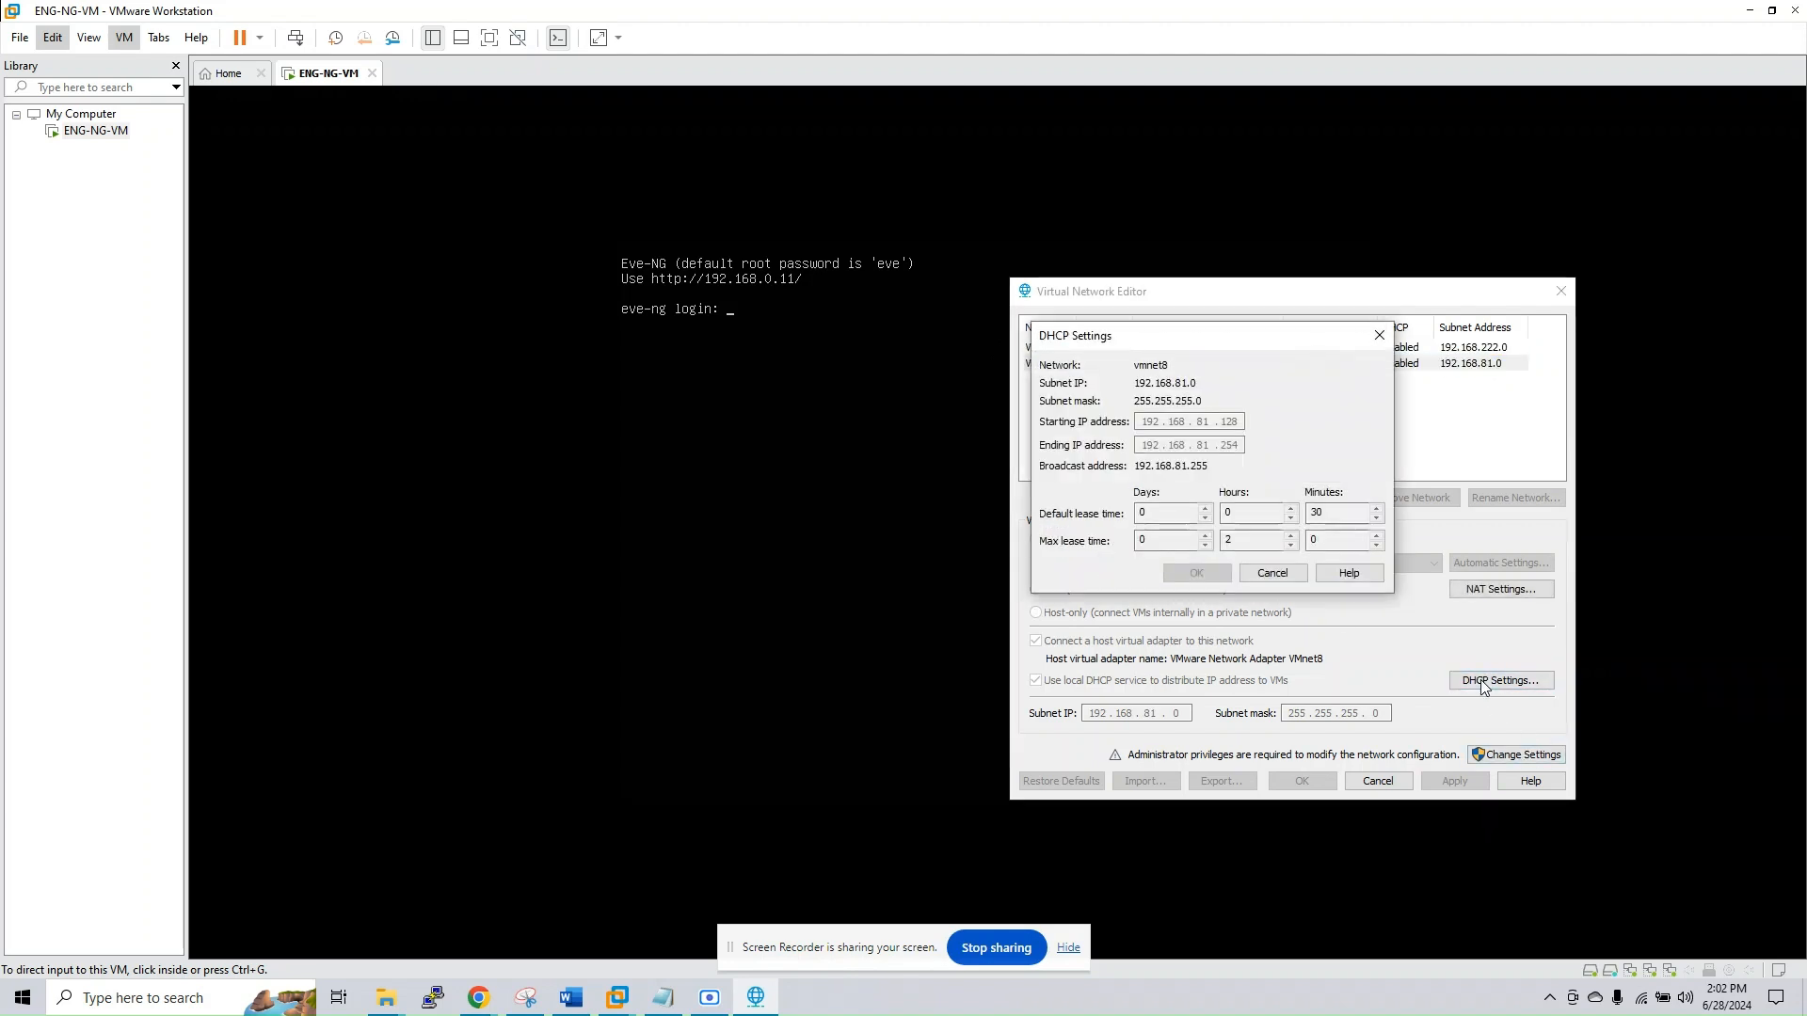
pyautogui.click(1380, 335)
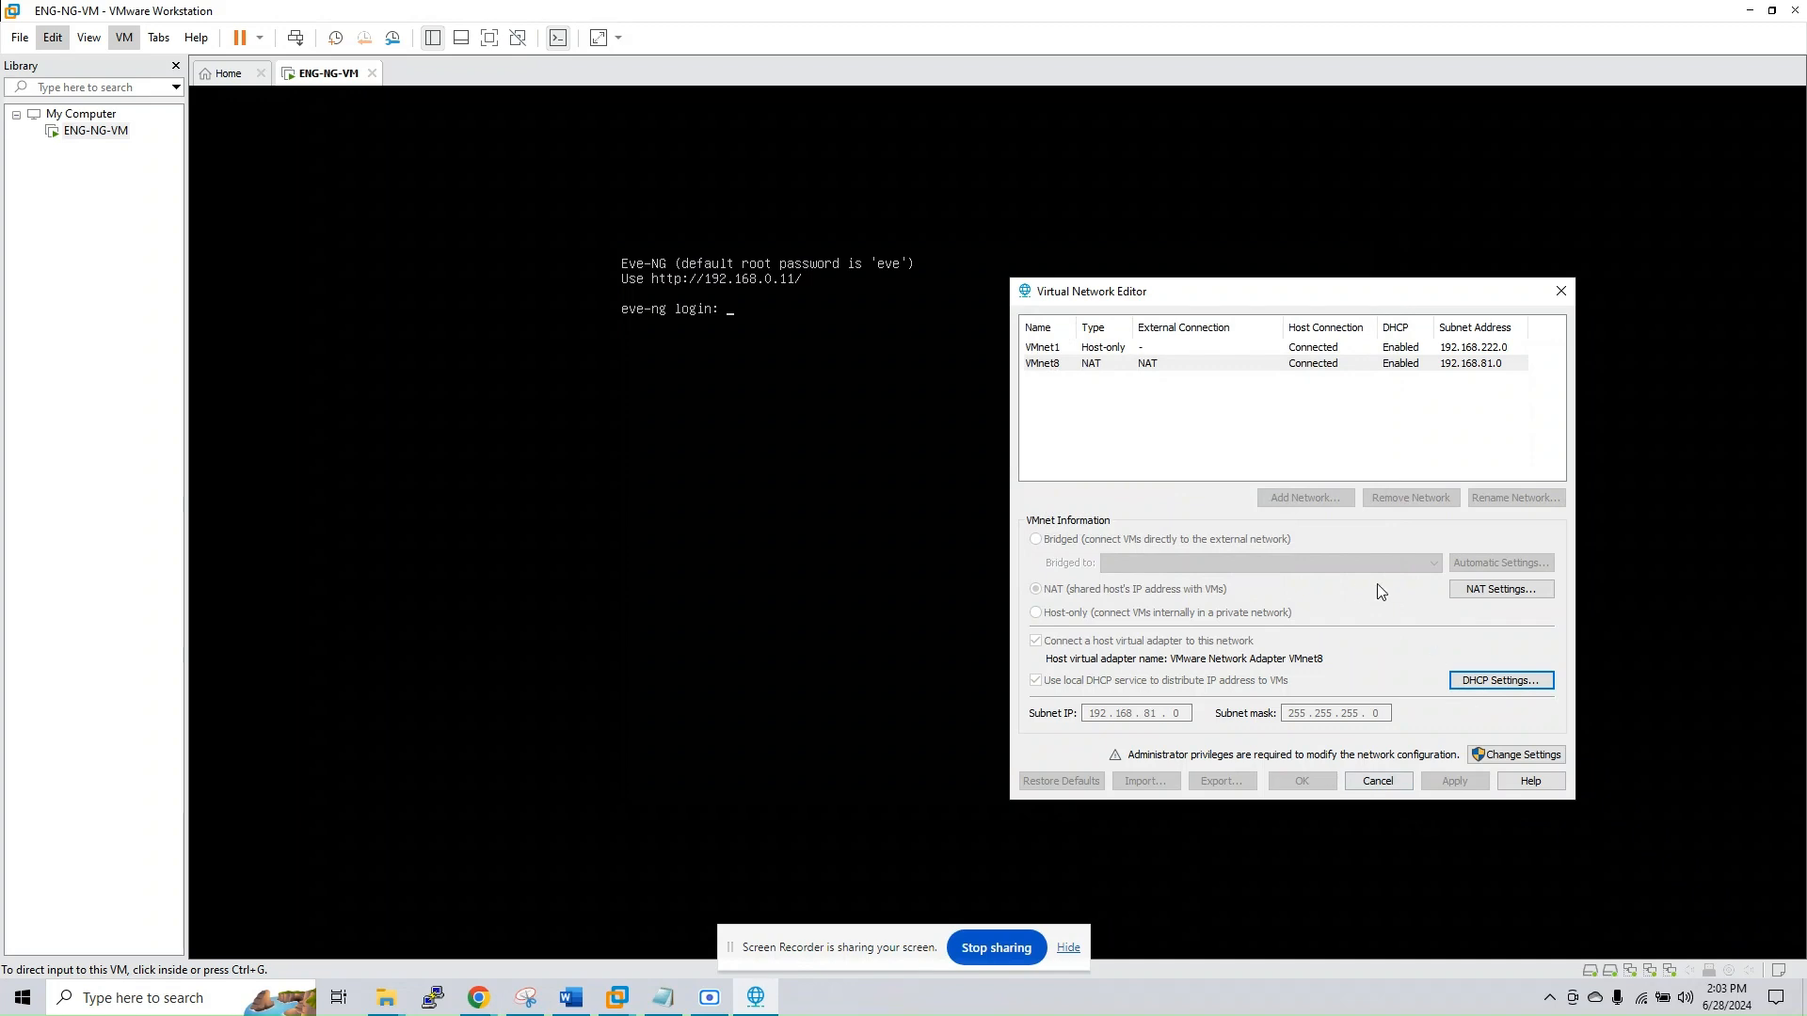
# Unlock the Virtual Network Editor with administrator privileges, review the bridged VMnet0 network and close the editor
pyautogui.click(1516, 755)
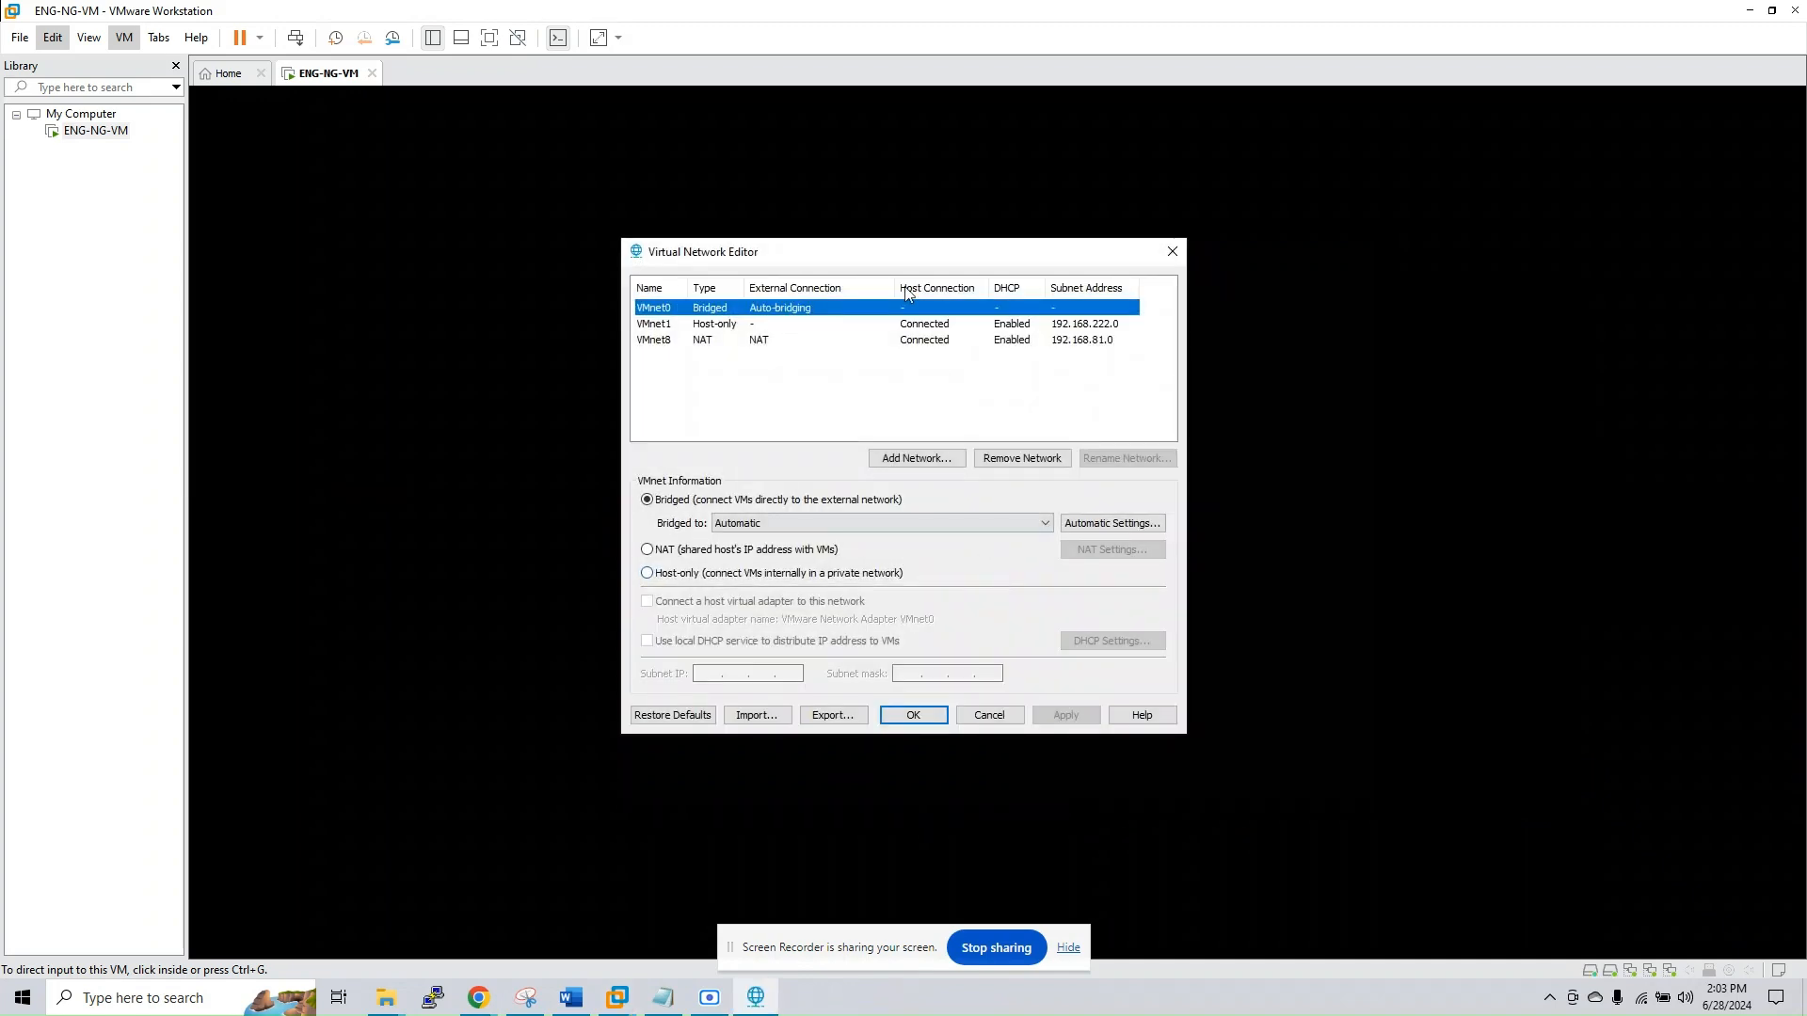
pyautogui.moveTo(793, 262); pyautogui.dragTo(1183, 298)
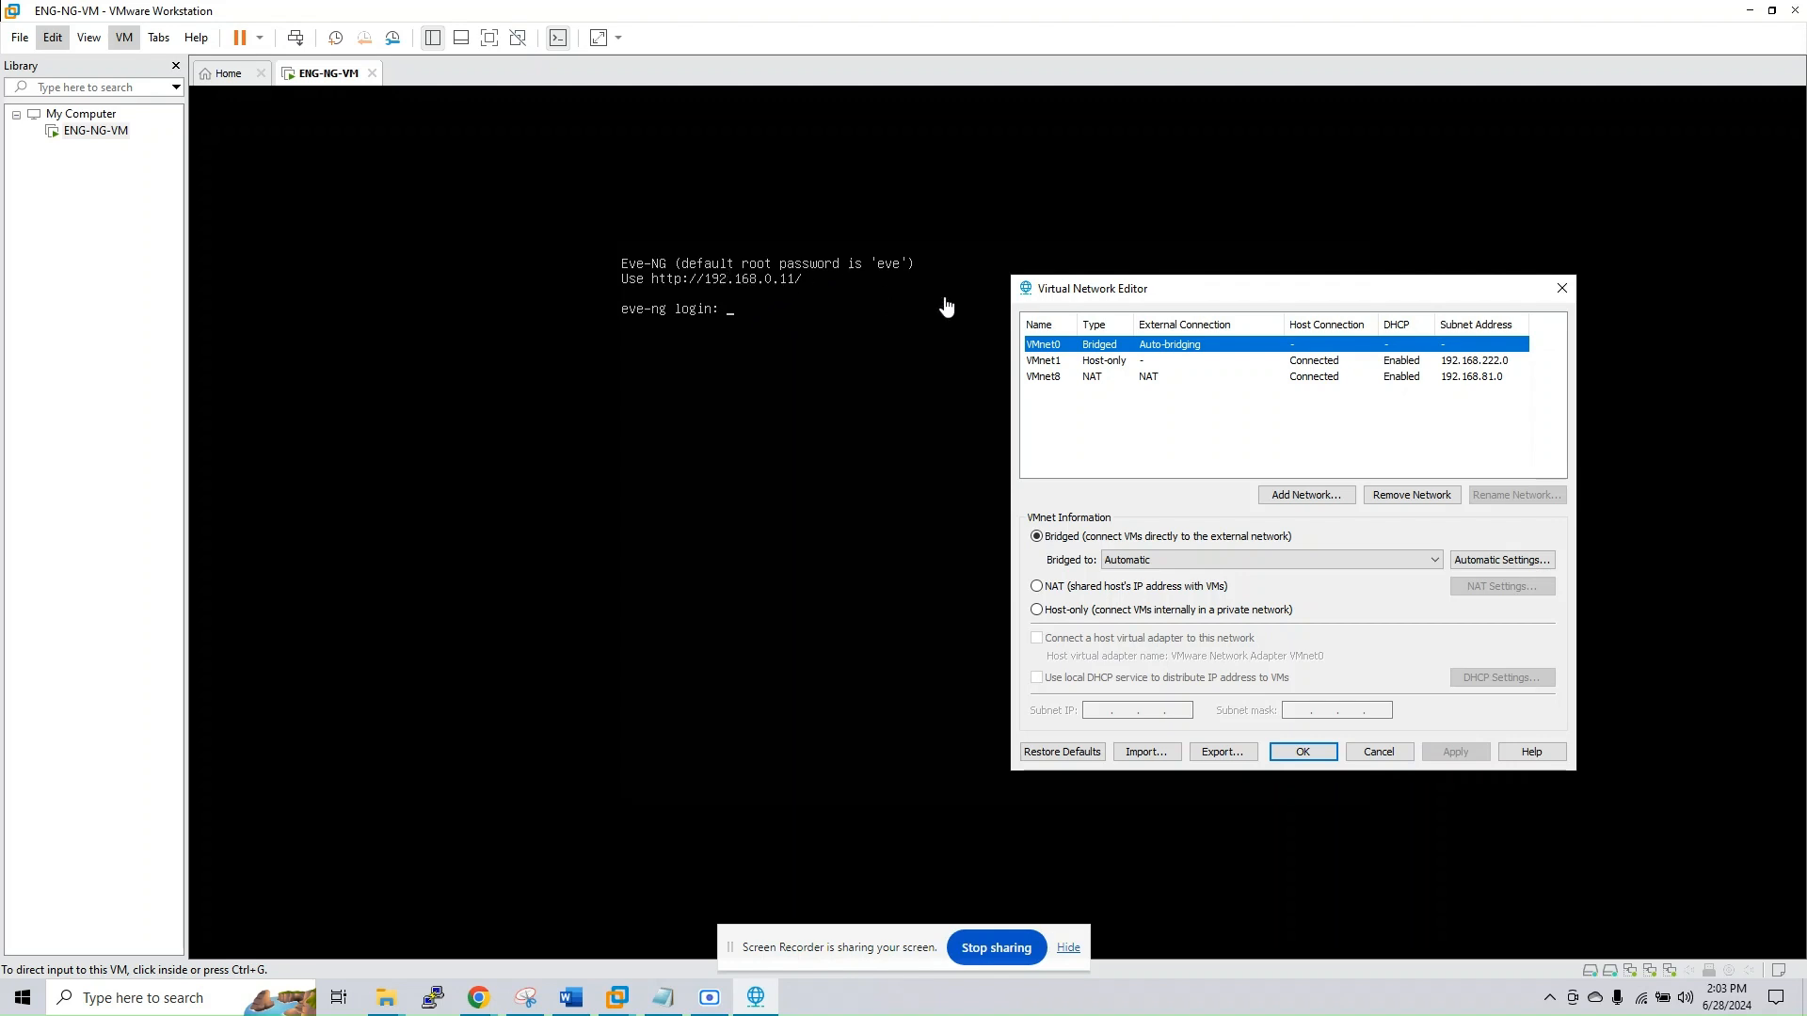
pyautogui.click(1558, 292)
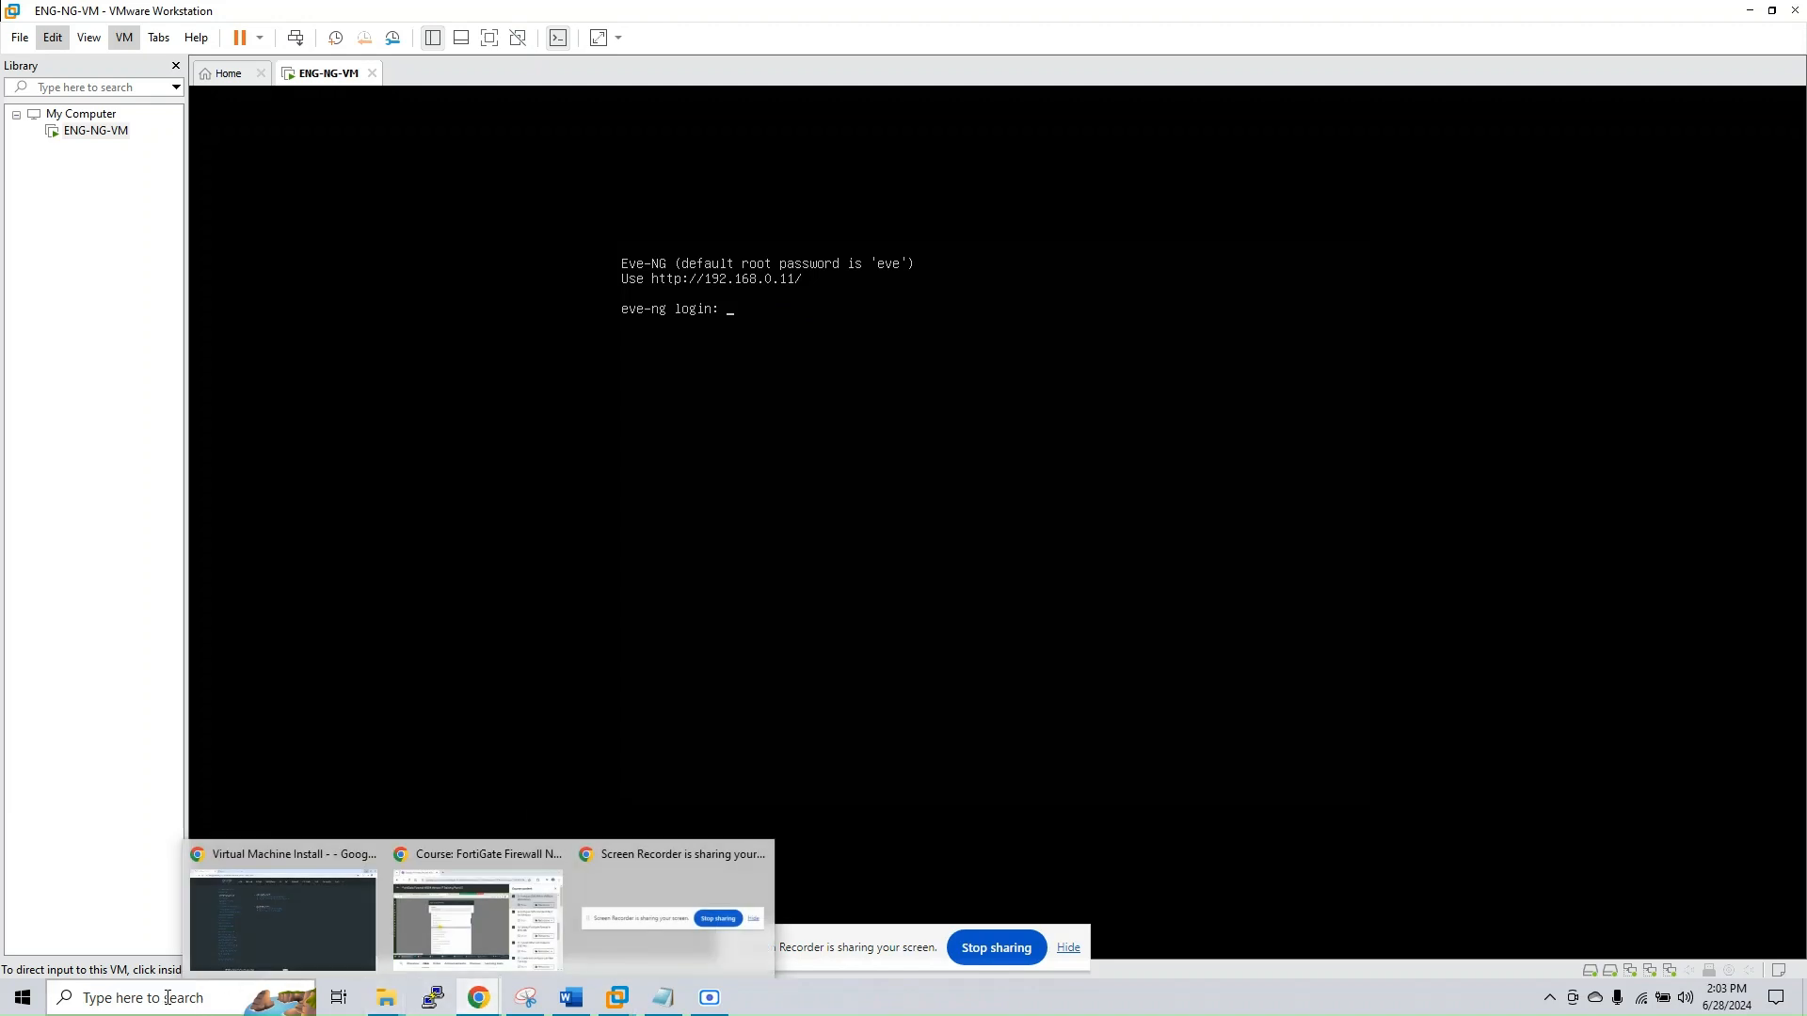
# Open a new Google Chrome window and move it so the VM console's web address stays visible
pyautogui.click(259, 995)
pyautogui.write('chrom')
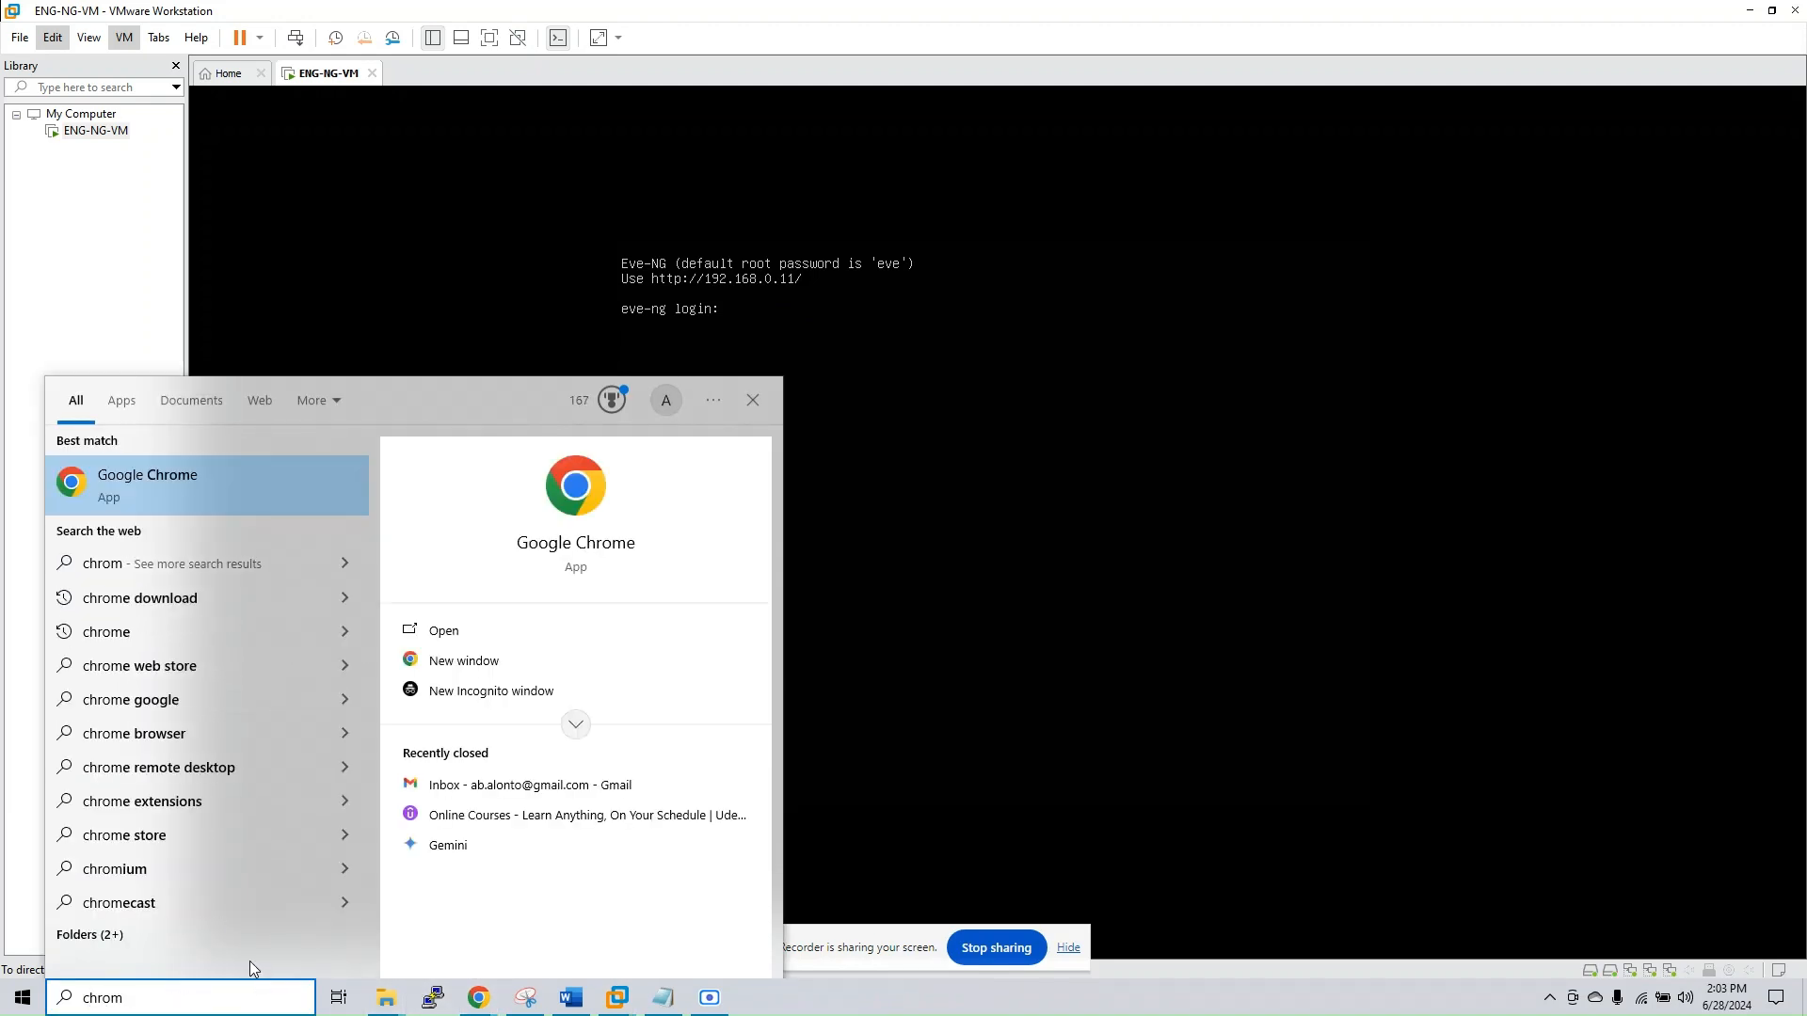
pyautogui.press('Return')
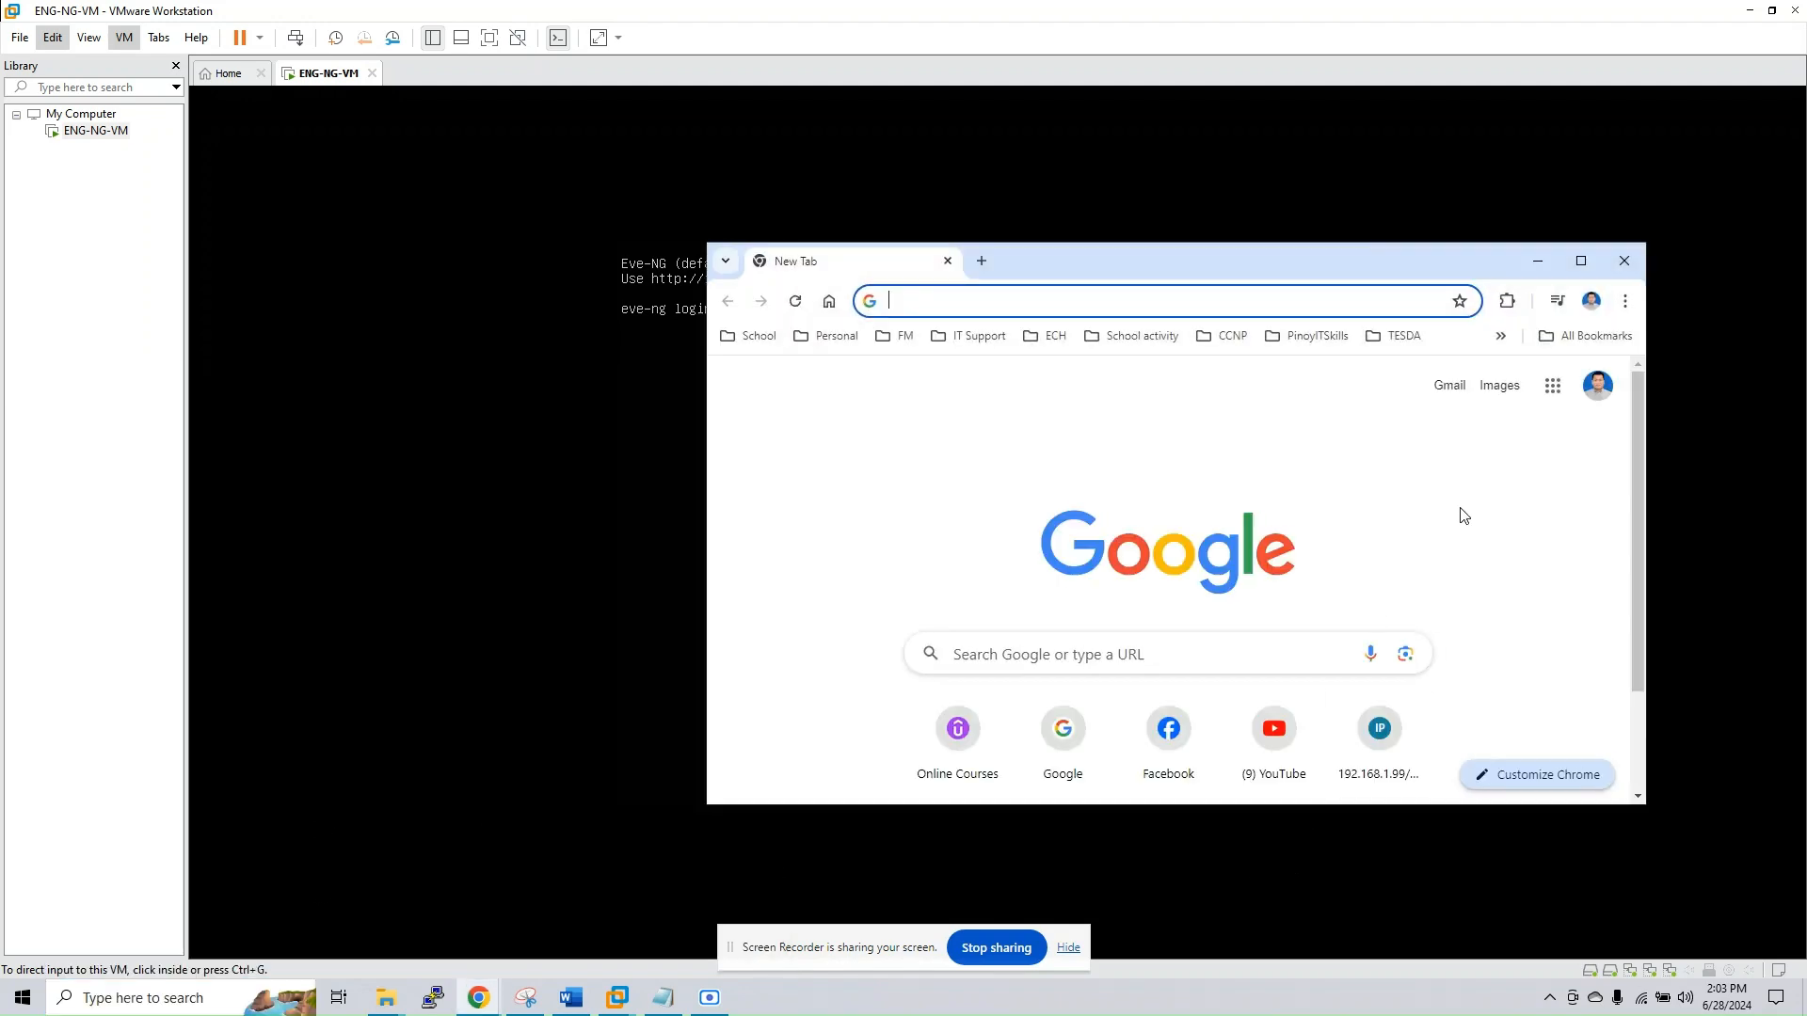
pyautogui.click(1031, 297)
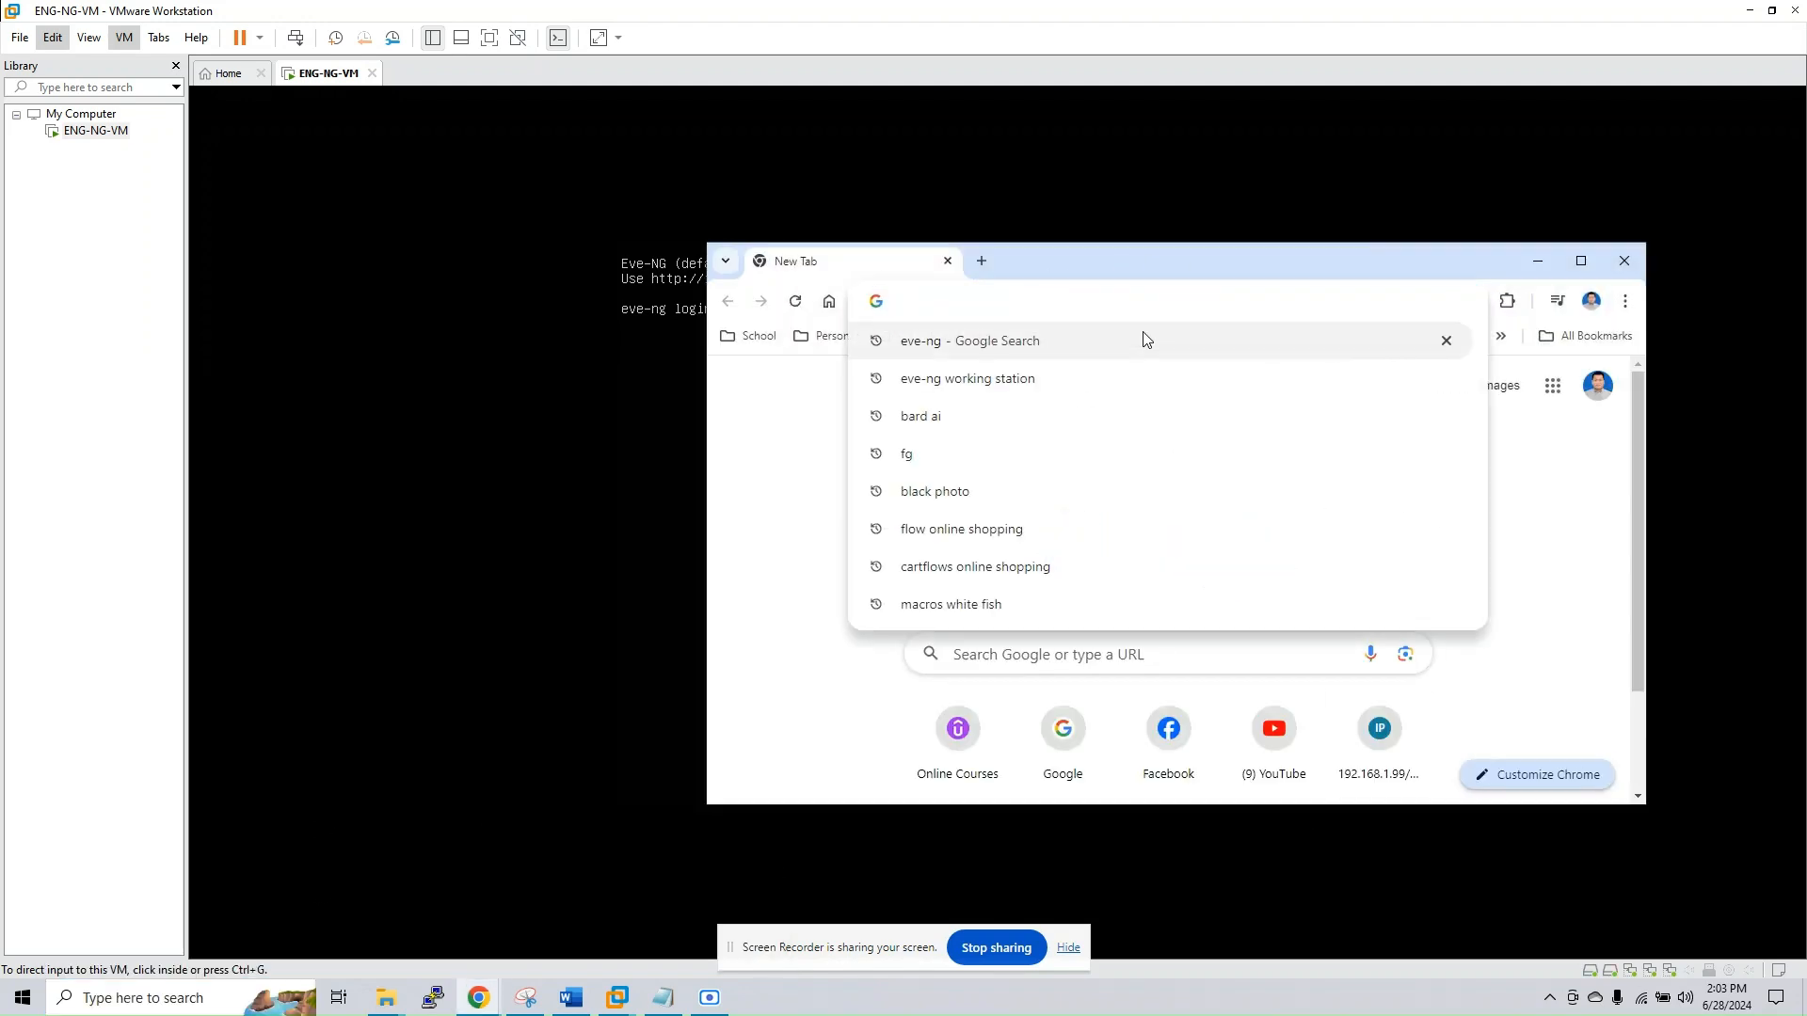
pyautogui.moveTo(1086, 261); pyautogui.dragTo(1030, 348)
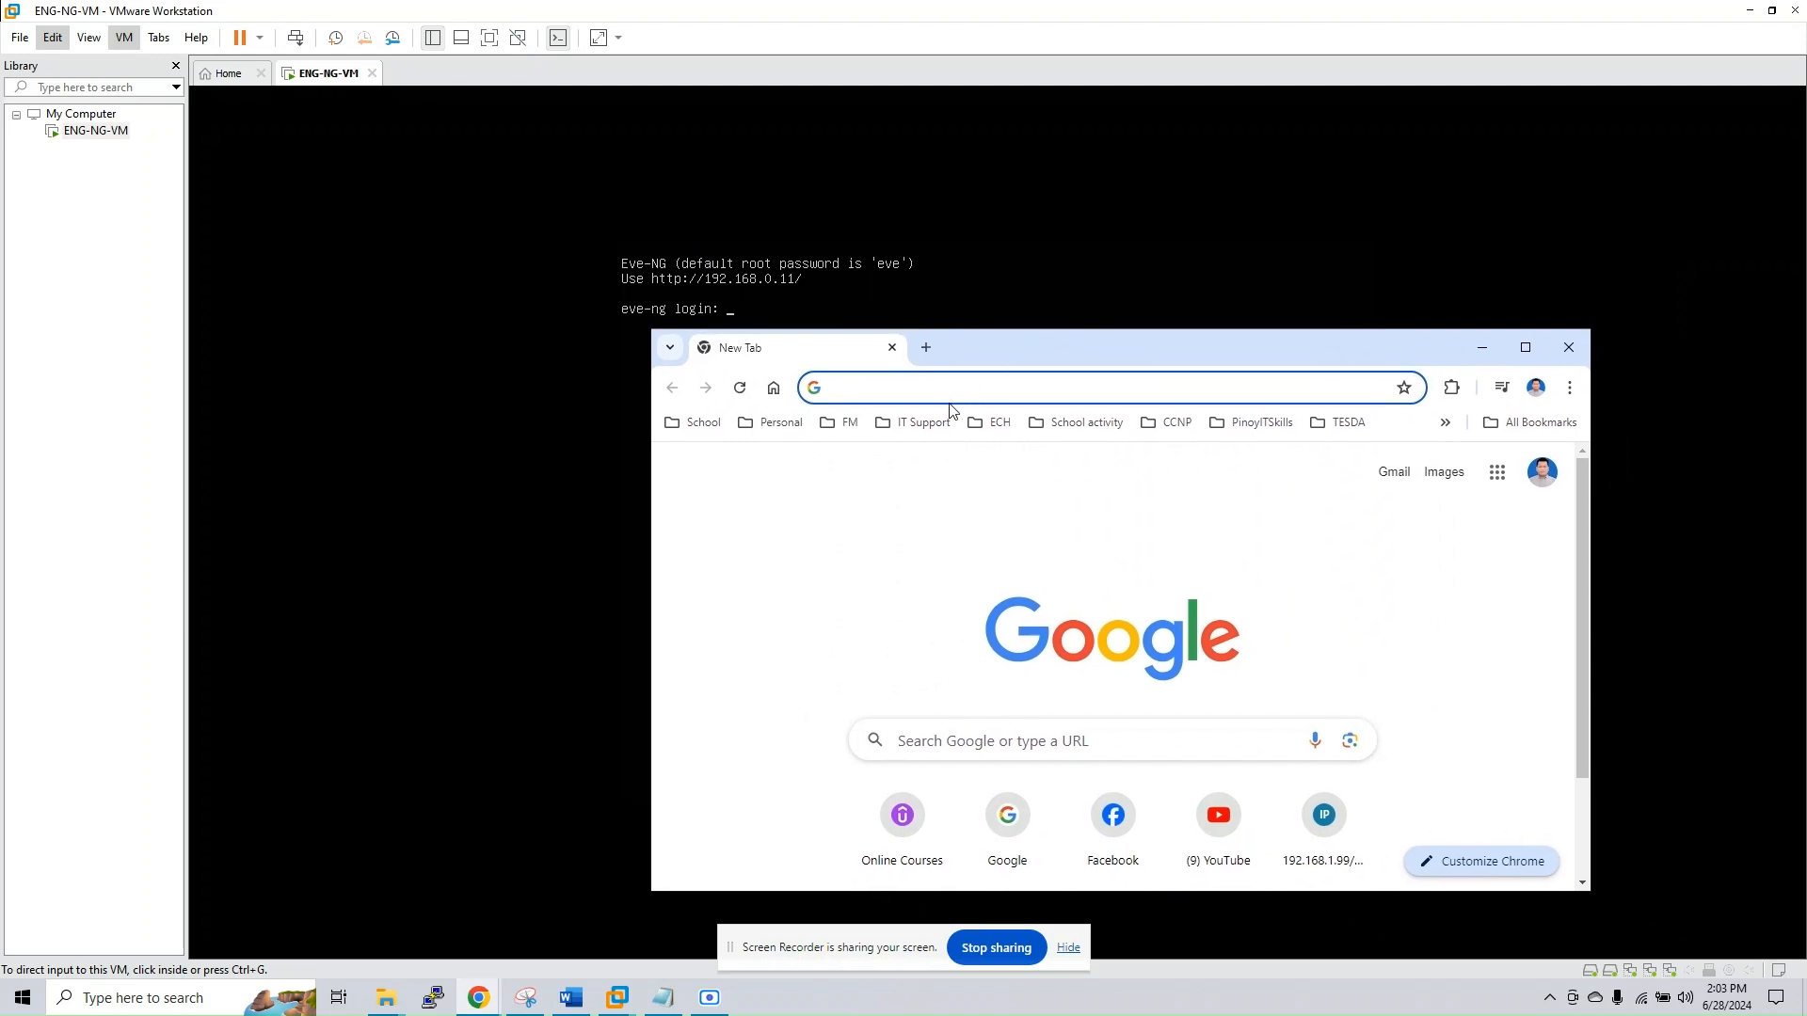
# Load the EVE-NG login page at 192.168.0.11 and maximize the browser window
pyautogui.click(918, 391)
pyautogui.write('192.168.')
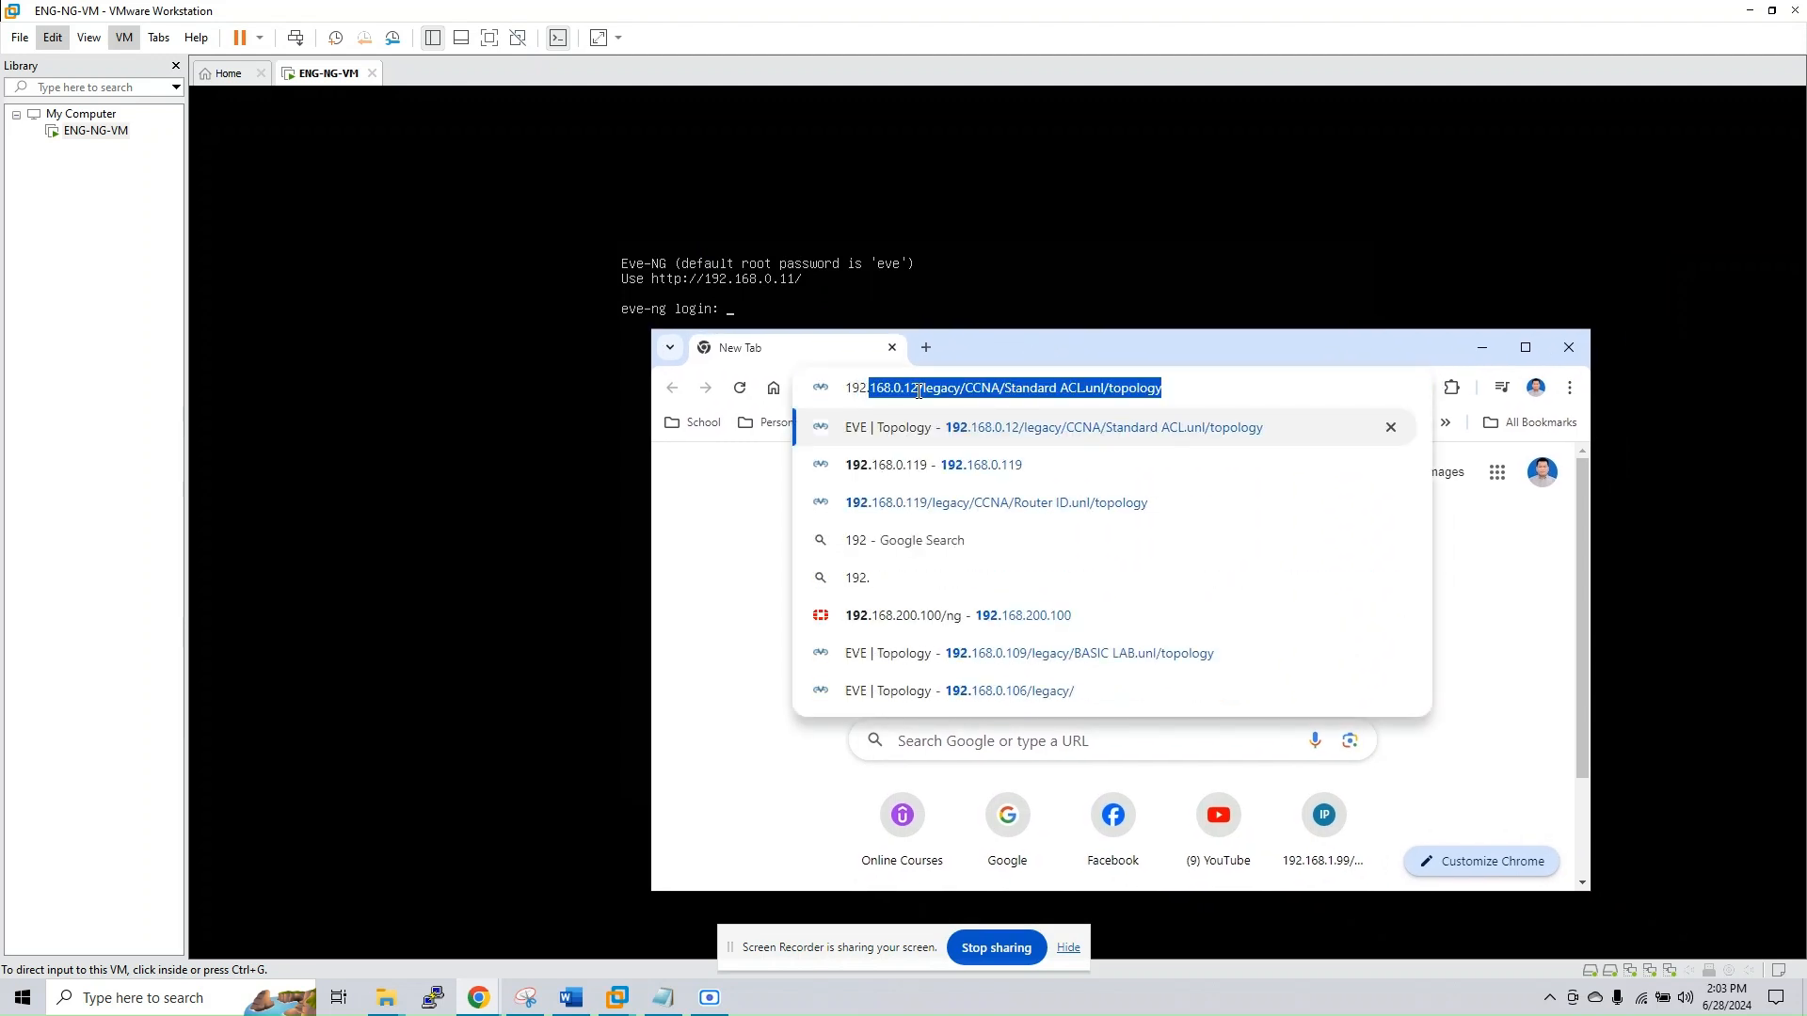
pyautogui.write('0.11')
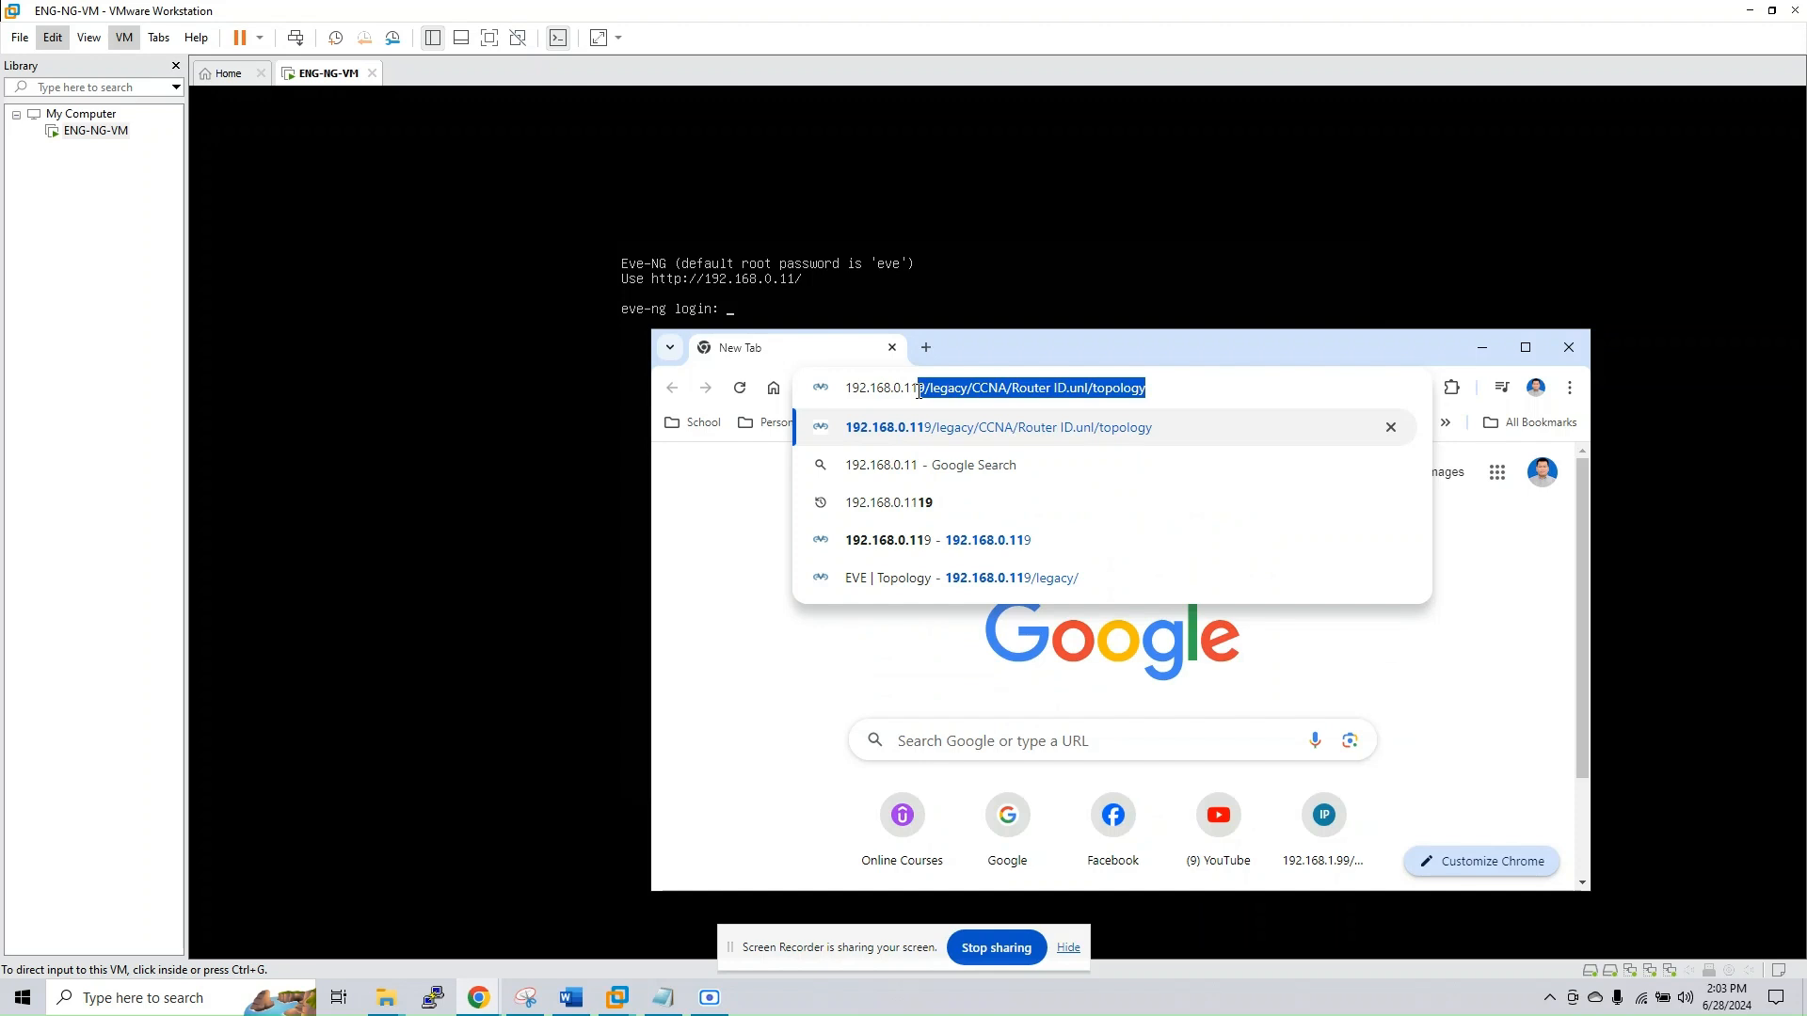
pyautogui.press('Delete')
pyautogui.press('Return')
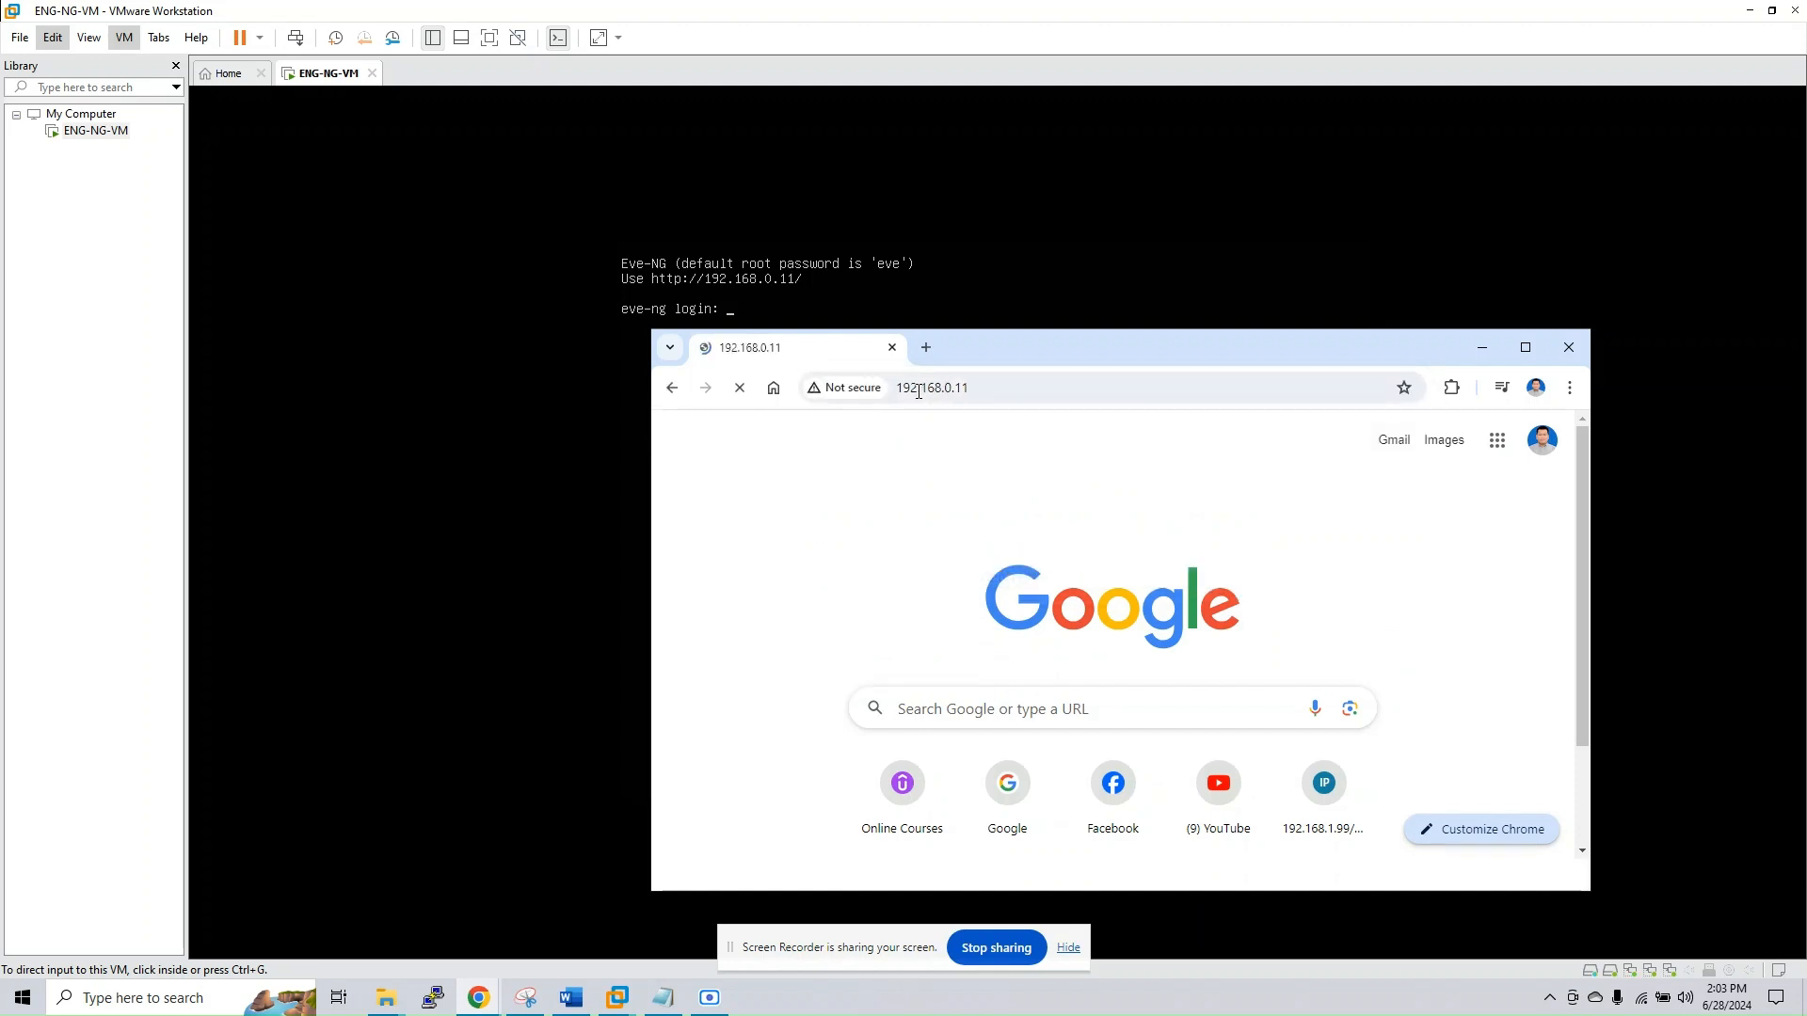
pyautogui.moveTo(1131, 361); pyautogui.dragTo(1032, 327)
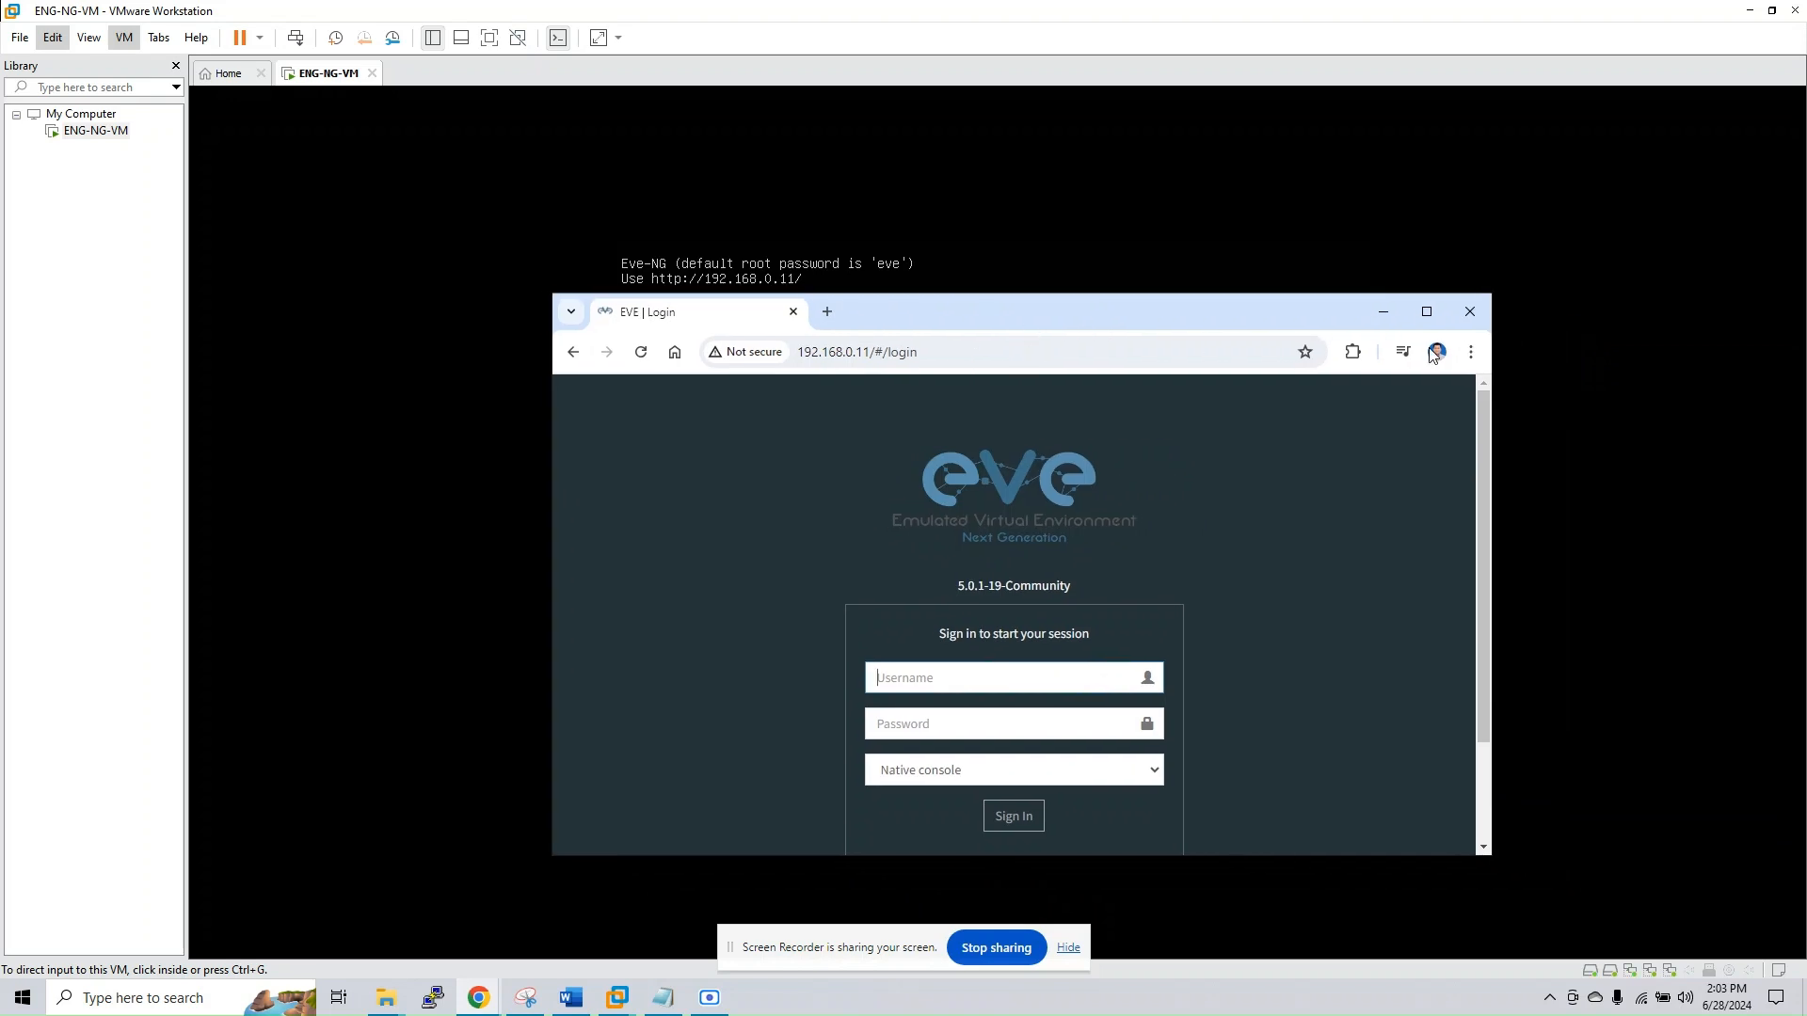
pyautogui.click(1426, 312)
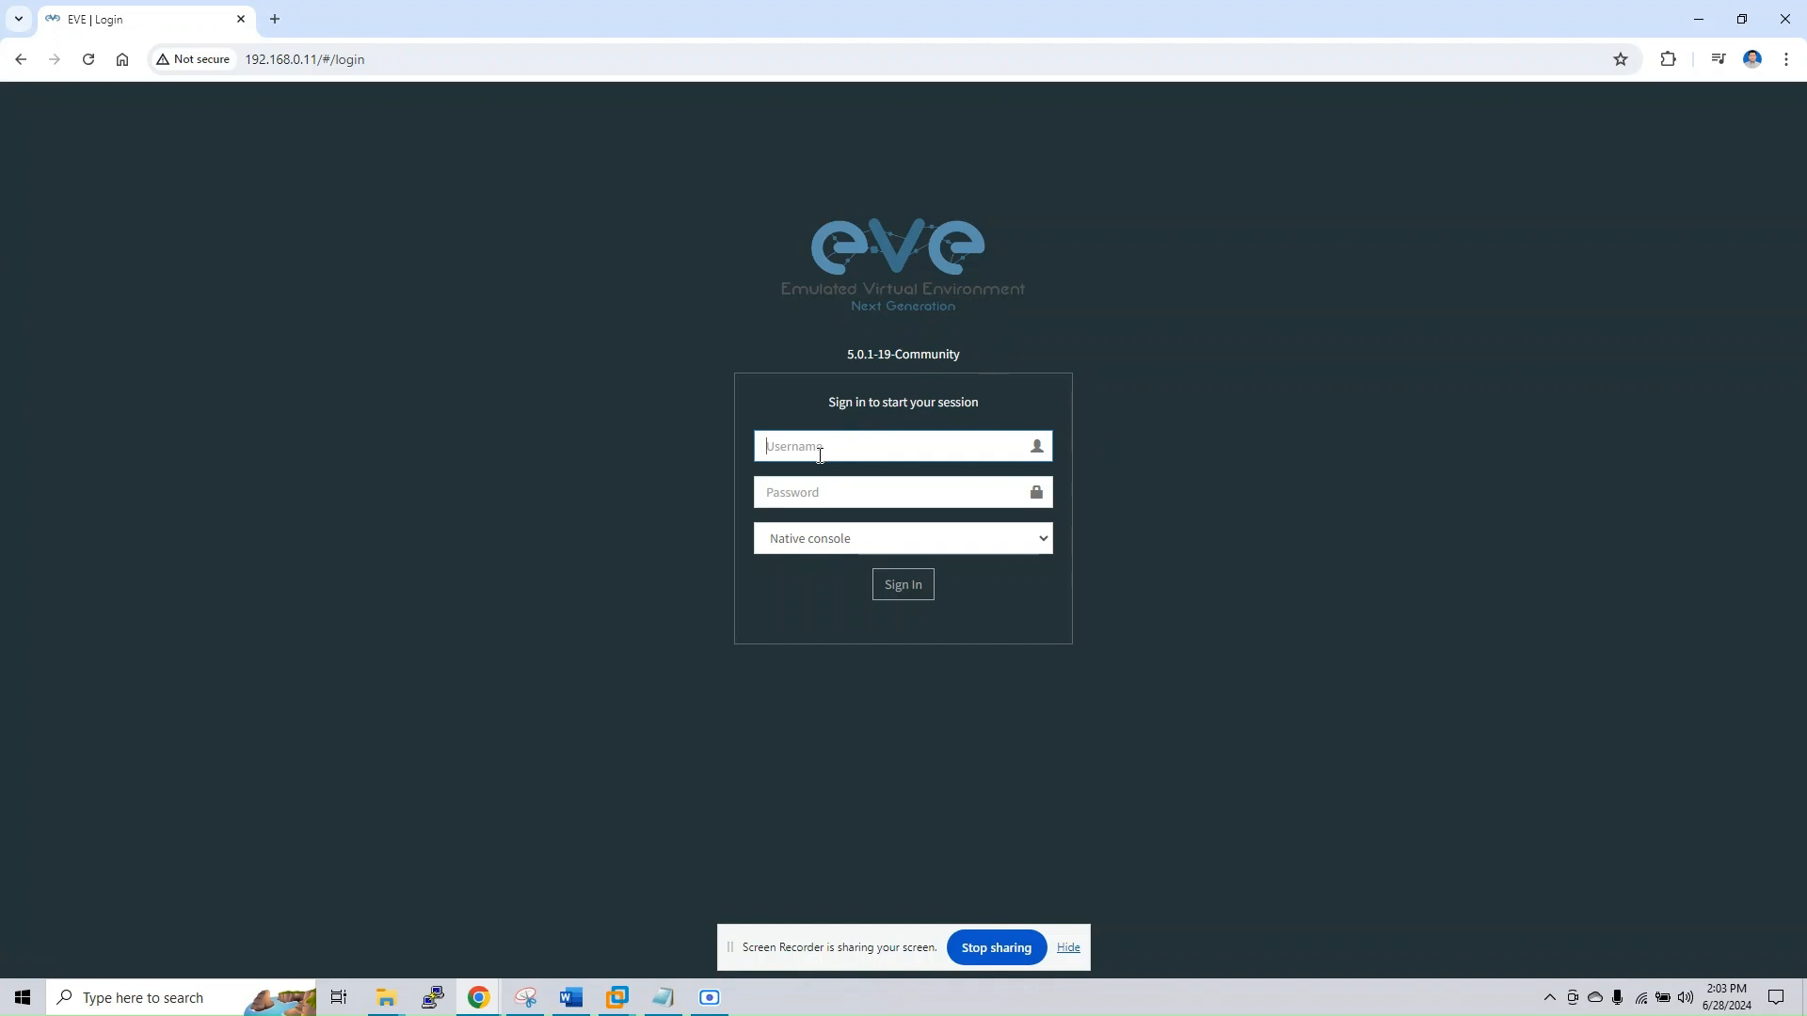
# Try to sign in to EVE-NG as root with the account password
pyautogui.write('root')
pyautogui.click(827, 491)
pyautogui.write('eve')
pyautogui.click(896, 600)
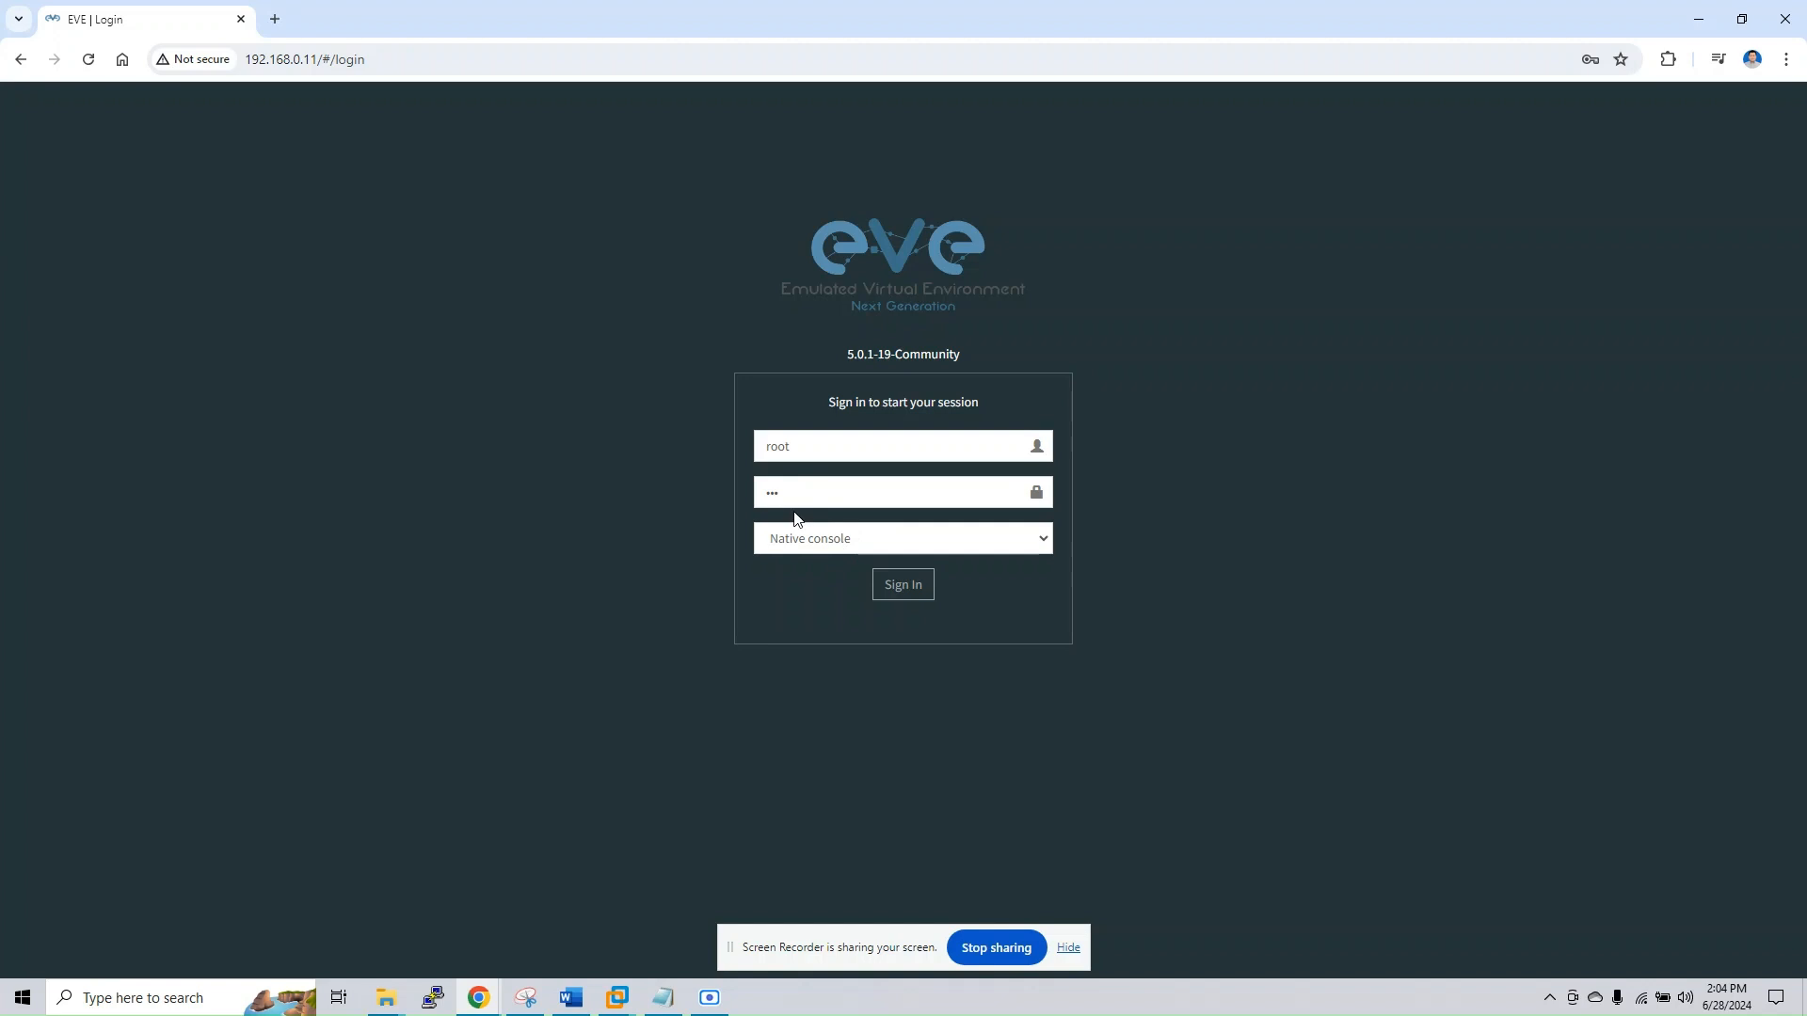
# Sign in to EVE-NG with the username admin and the account password, using the native console
pyautogui.doubleClick(807, 447)
pyautogui.write('admin')
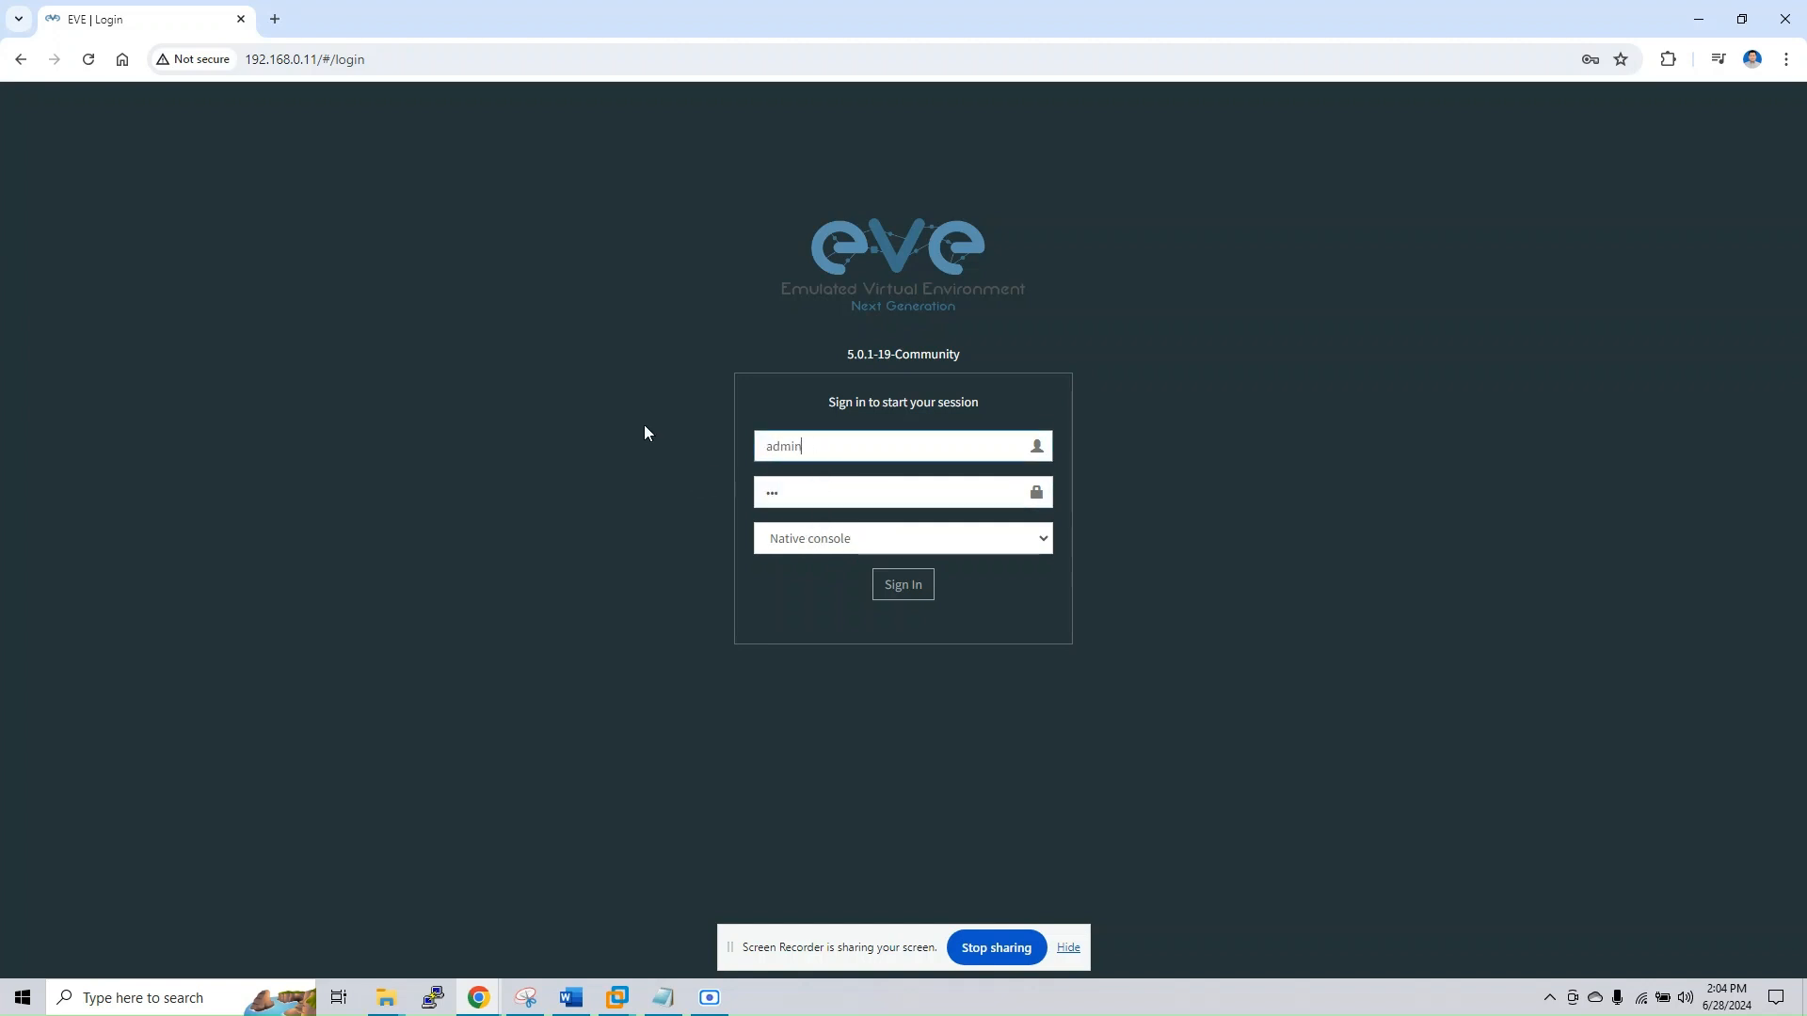
pyautogui.press('Tab')
pyautogui.write('eve')
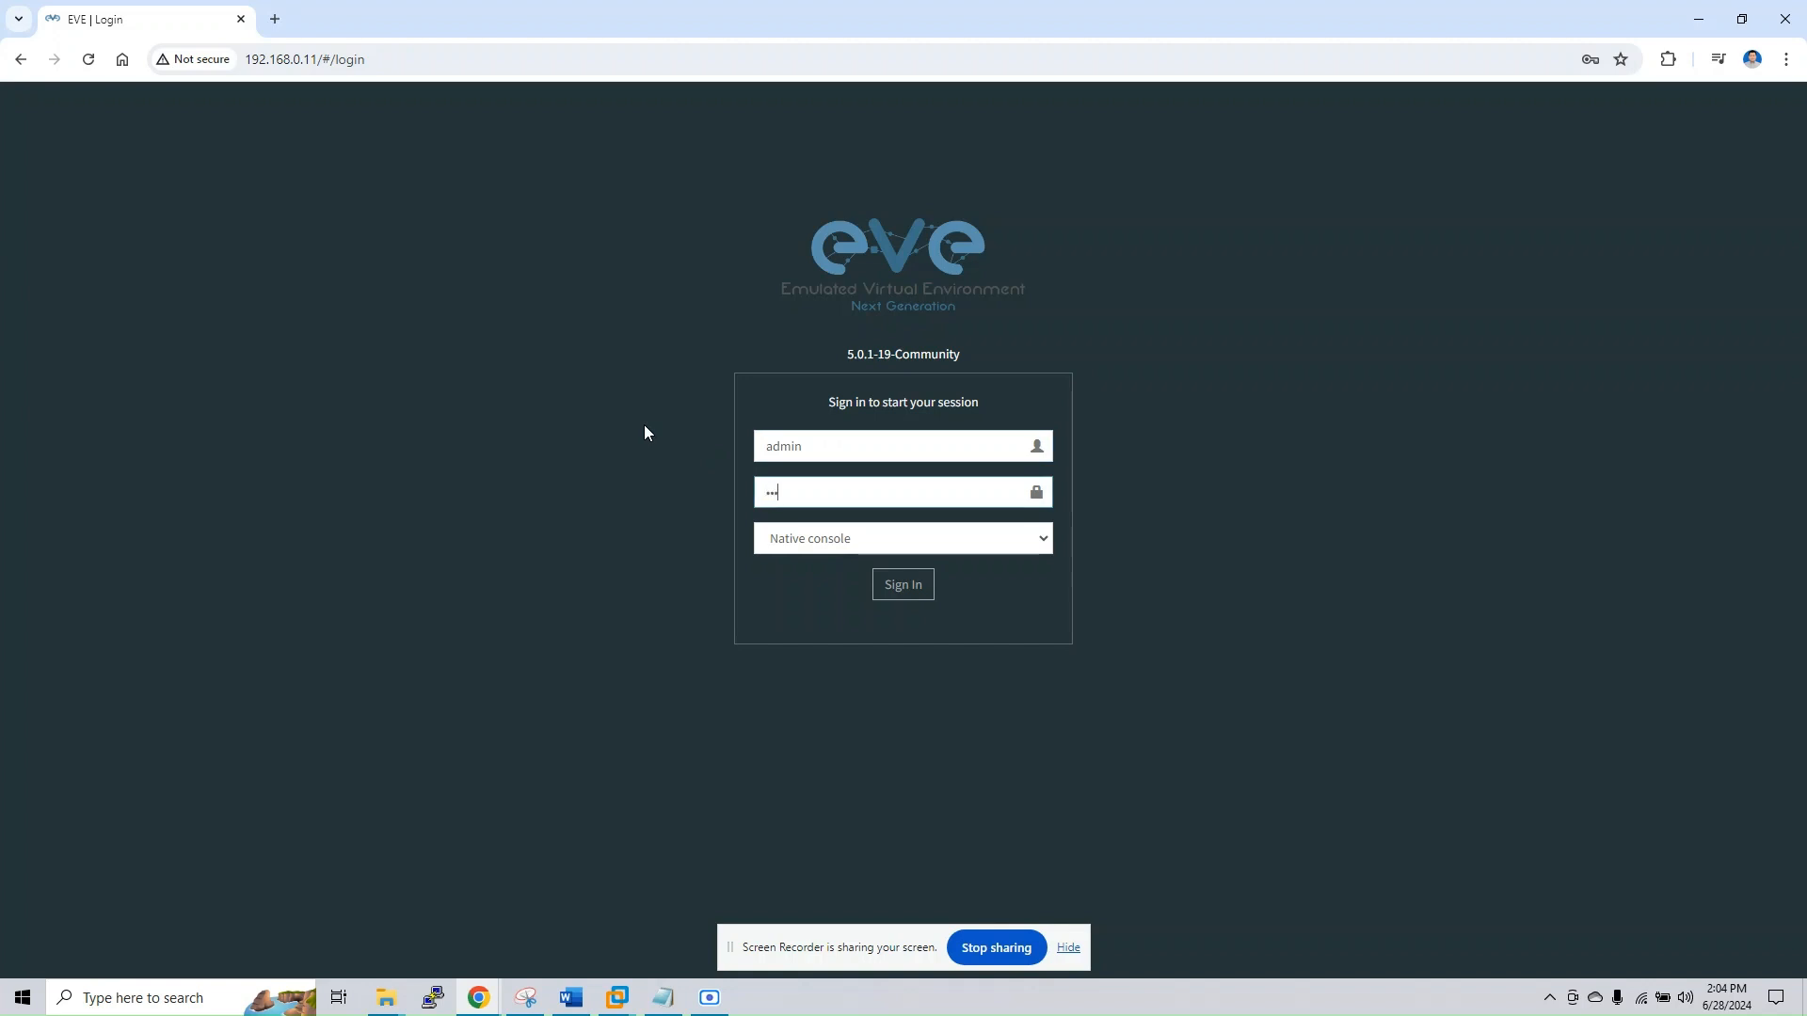
pyautogui.press('Return')
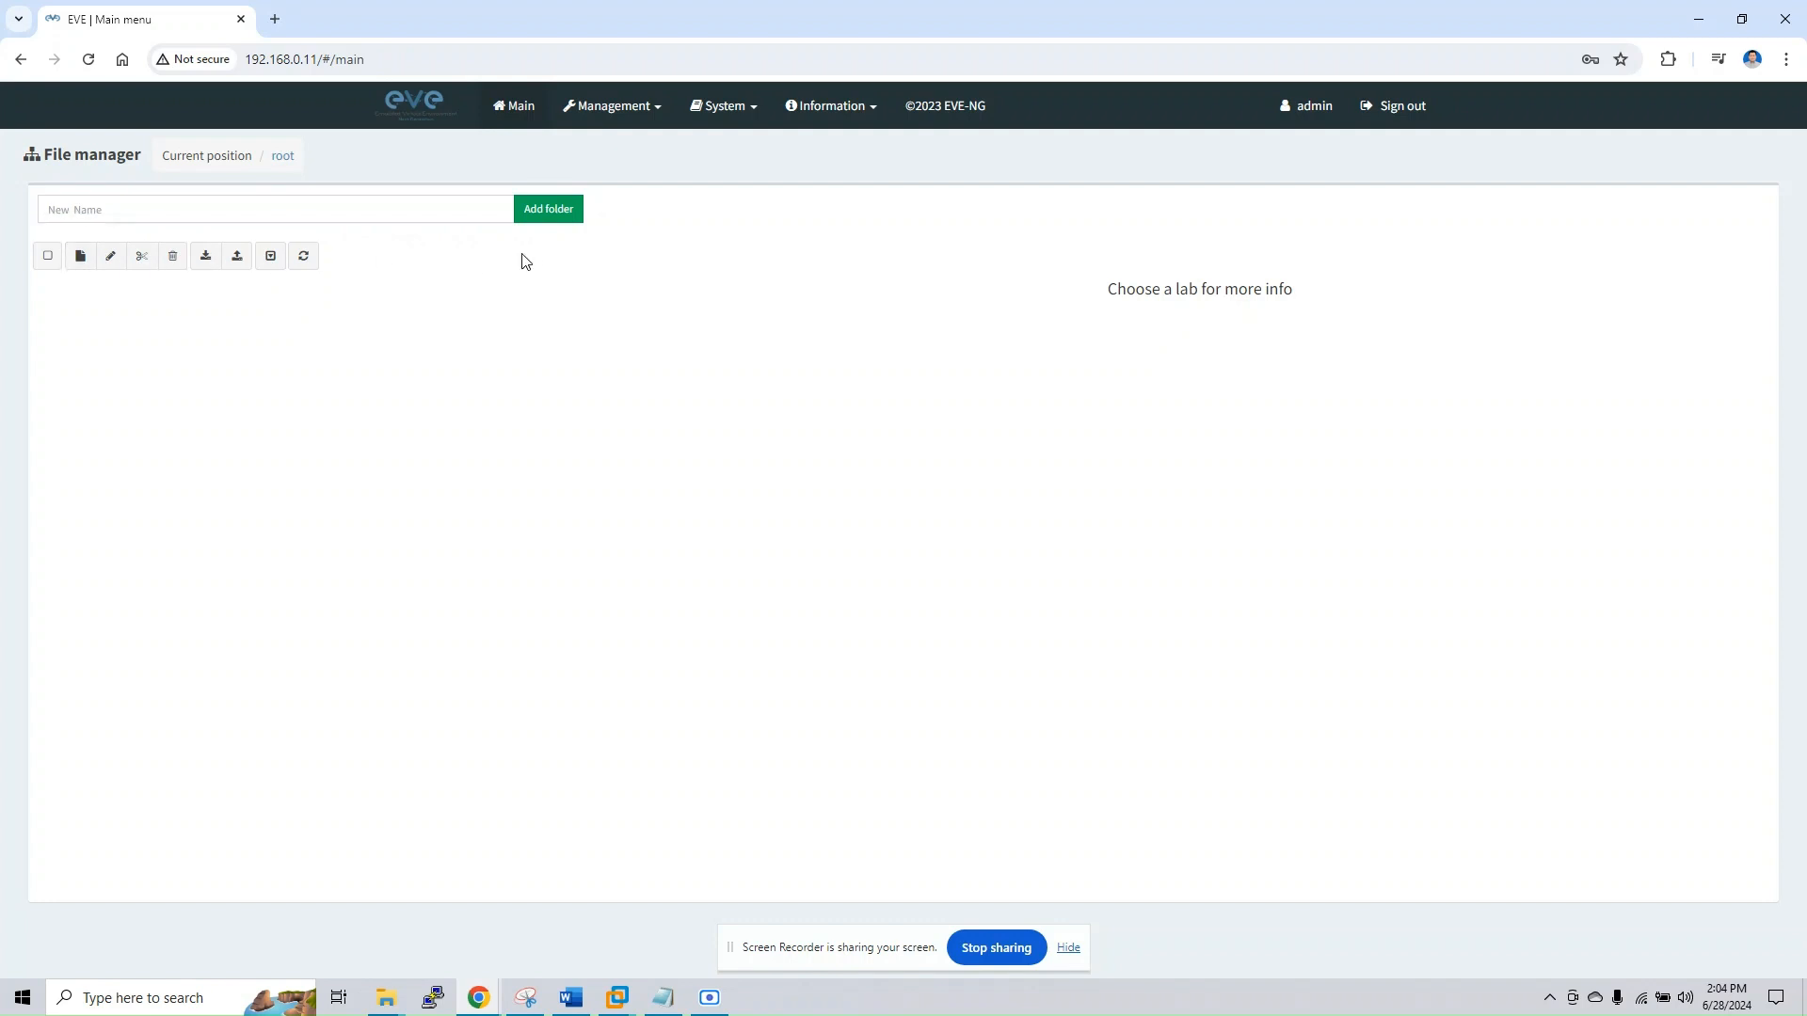
# Create a folder named DEMO in the root of the file manager and open it
pyautogui.click(364, 211)
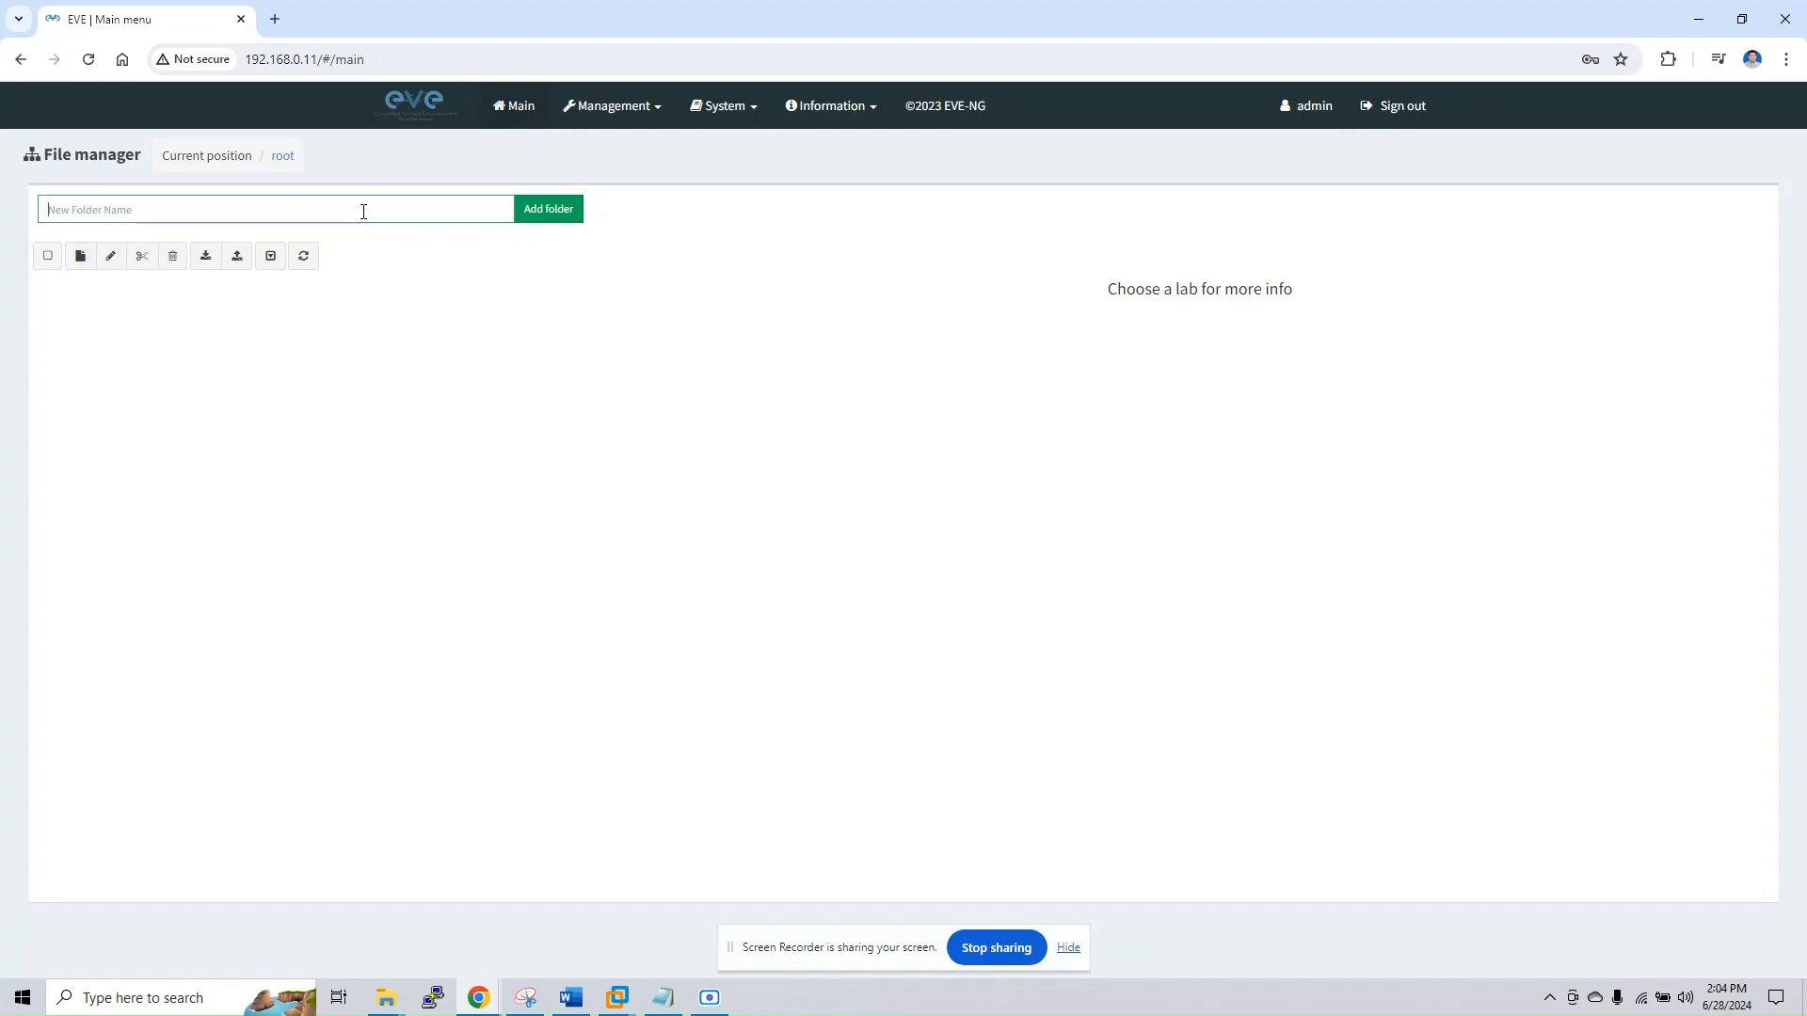
pyautogui.write('DEMO')
pyautogui.click(550, 209)
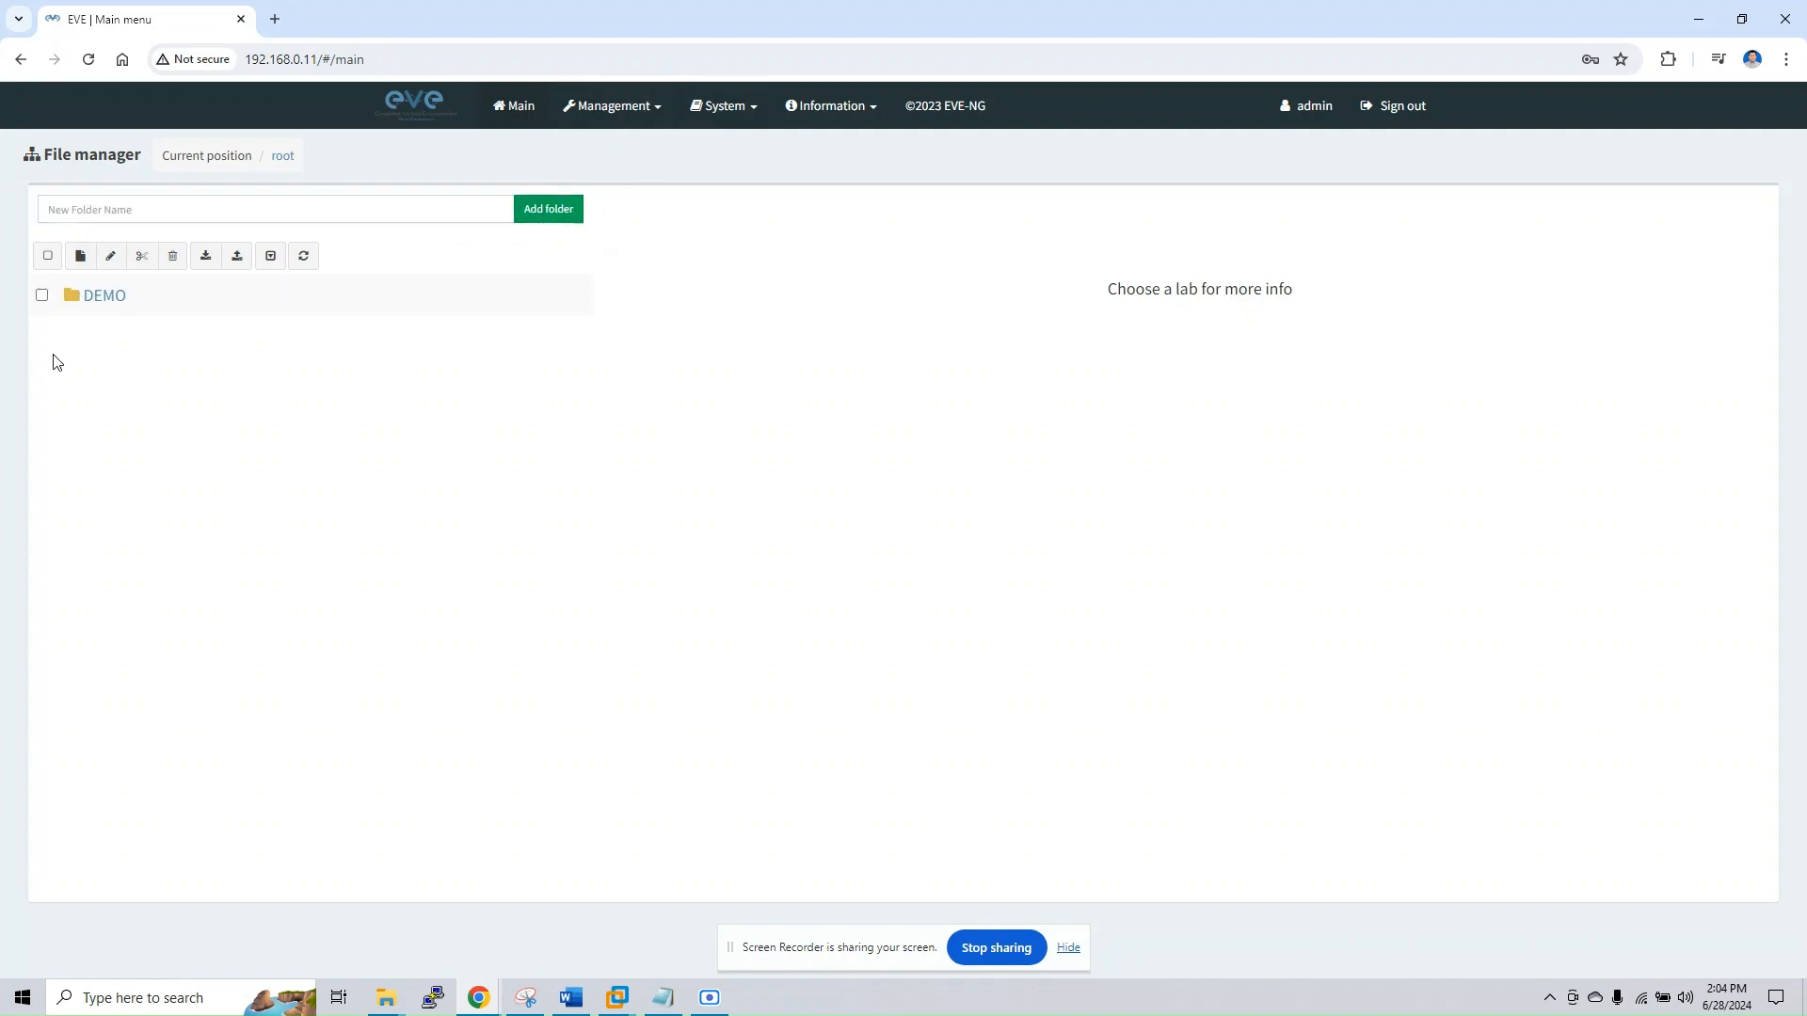
pyautogui.click(94, 295)
pyautogui.rightClick(215, 392)
pyautogui.click(320, 351)
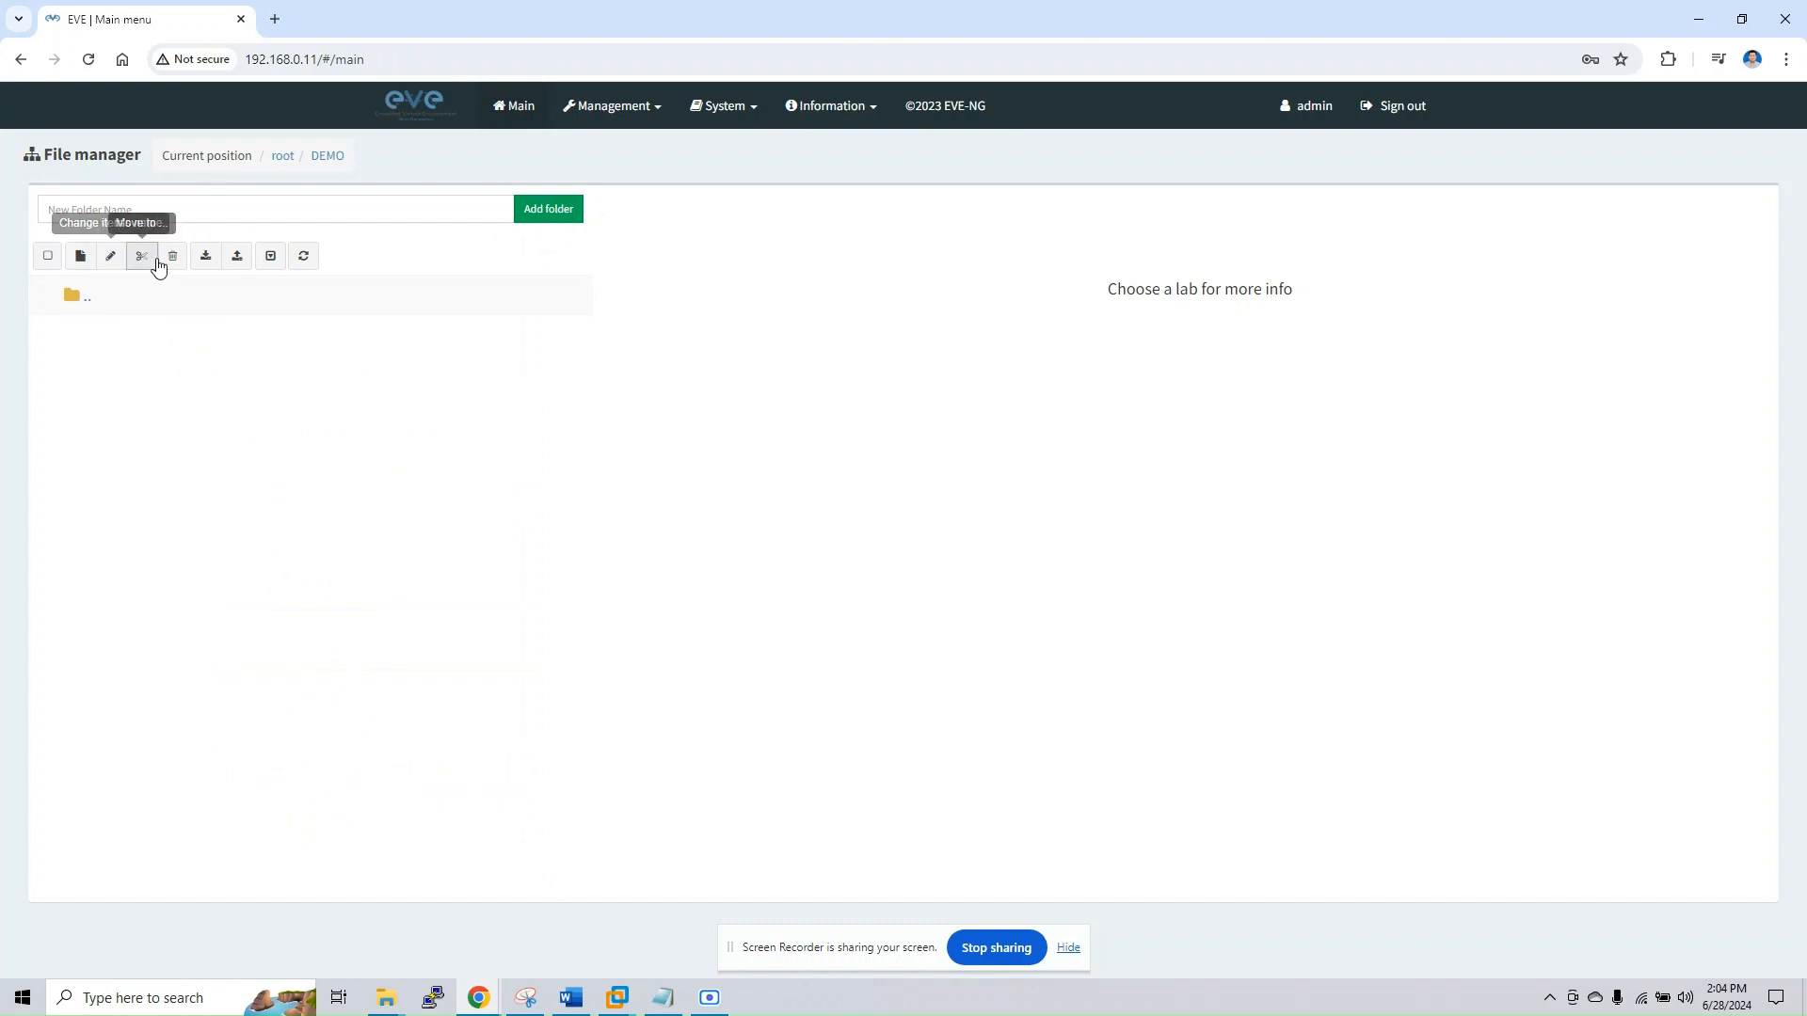
# Create and save a new lab named TEST in the DEMO folder
pyautogui.click(81, 257)
pyautogui.click(302, 246)
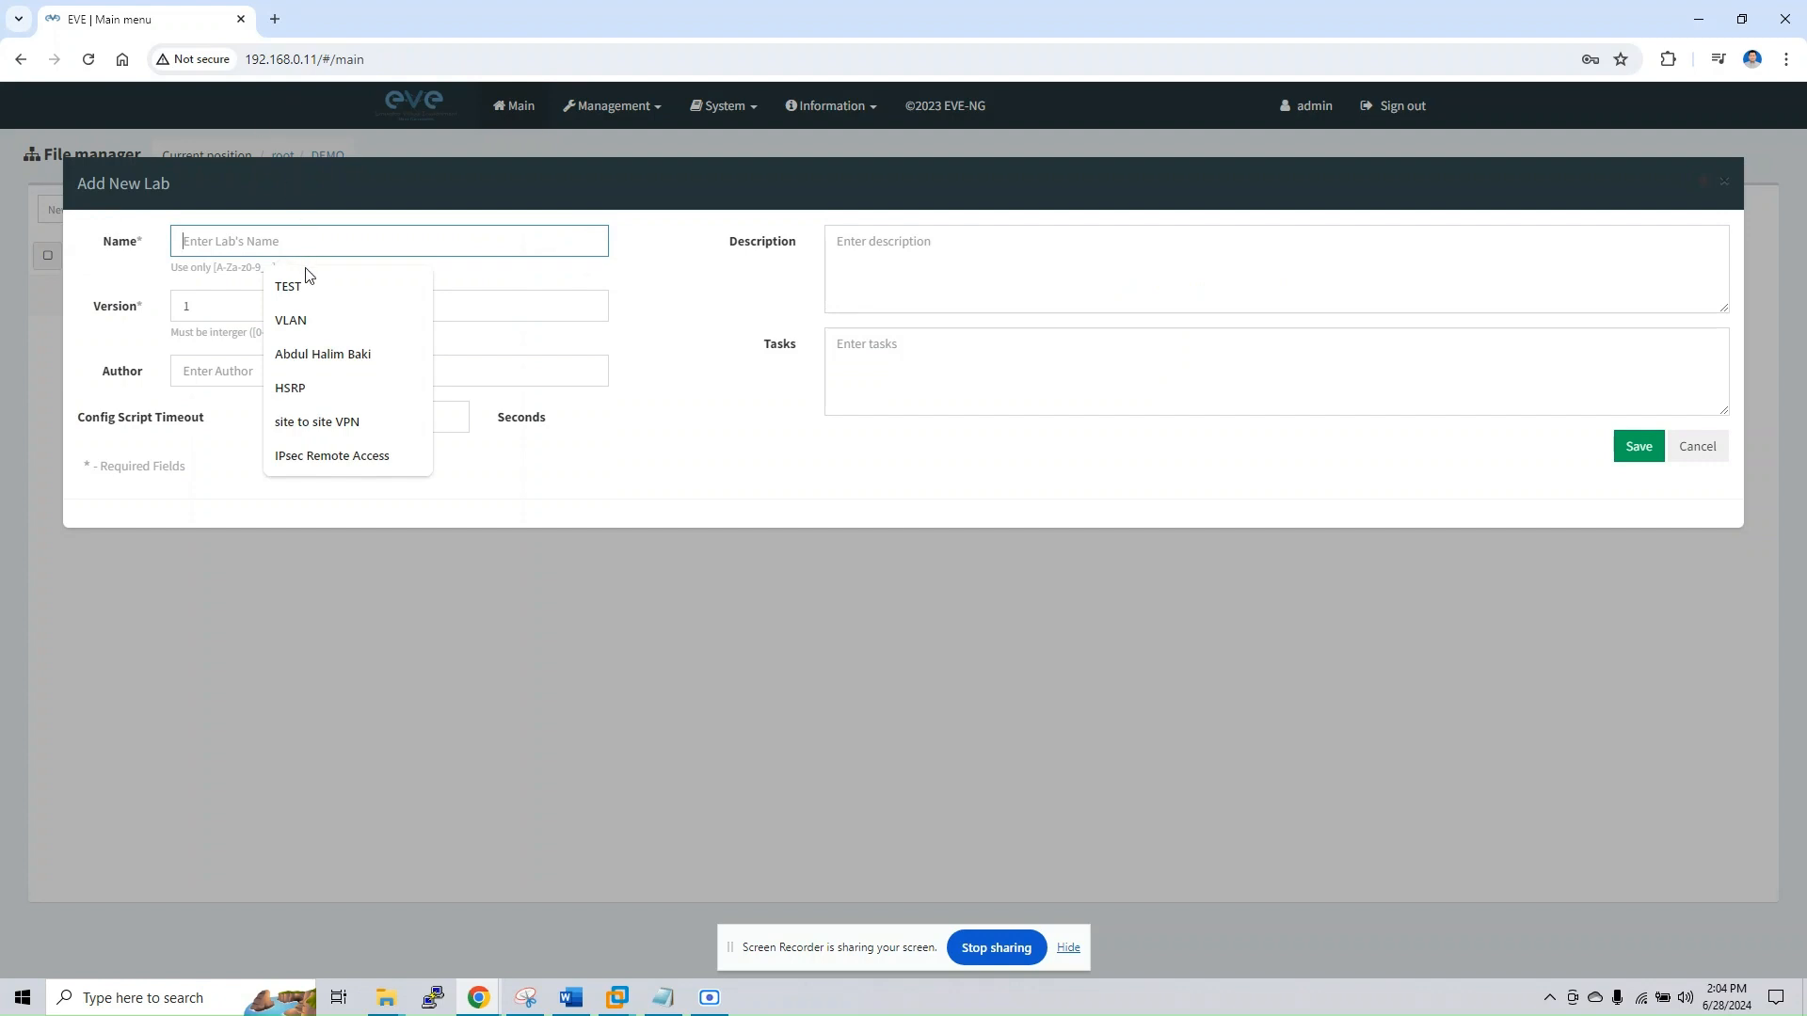
pyautogui.click(857, 606)
pyautogui.click(276, 245)
pyautogui.click(299, 286)
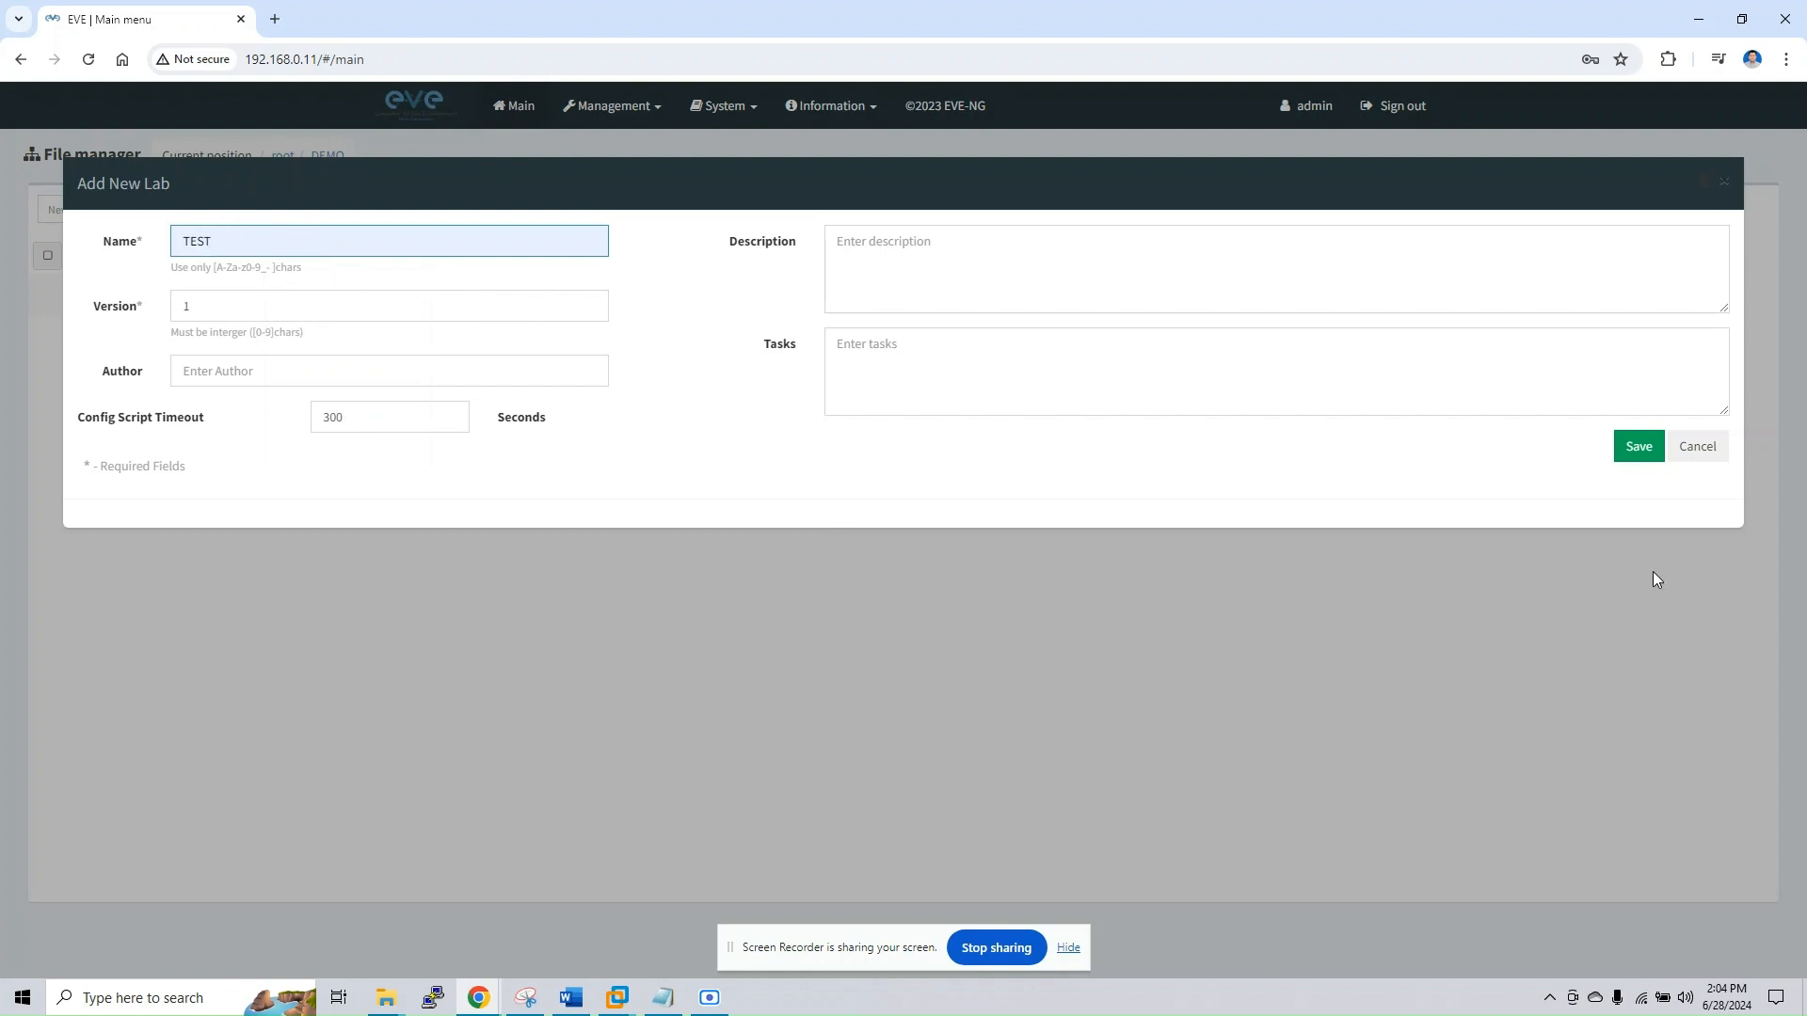
pyautogui.click(1642, 450)
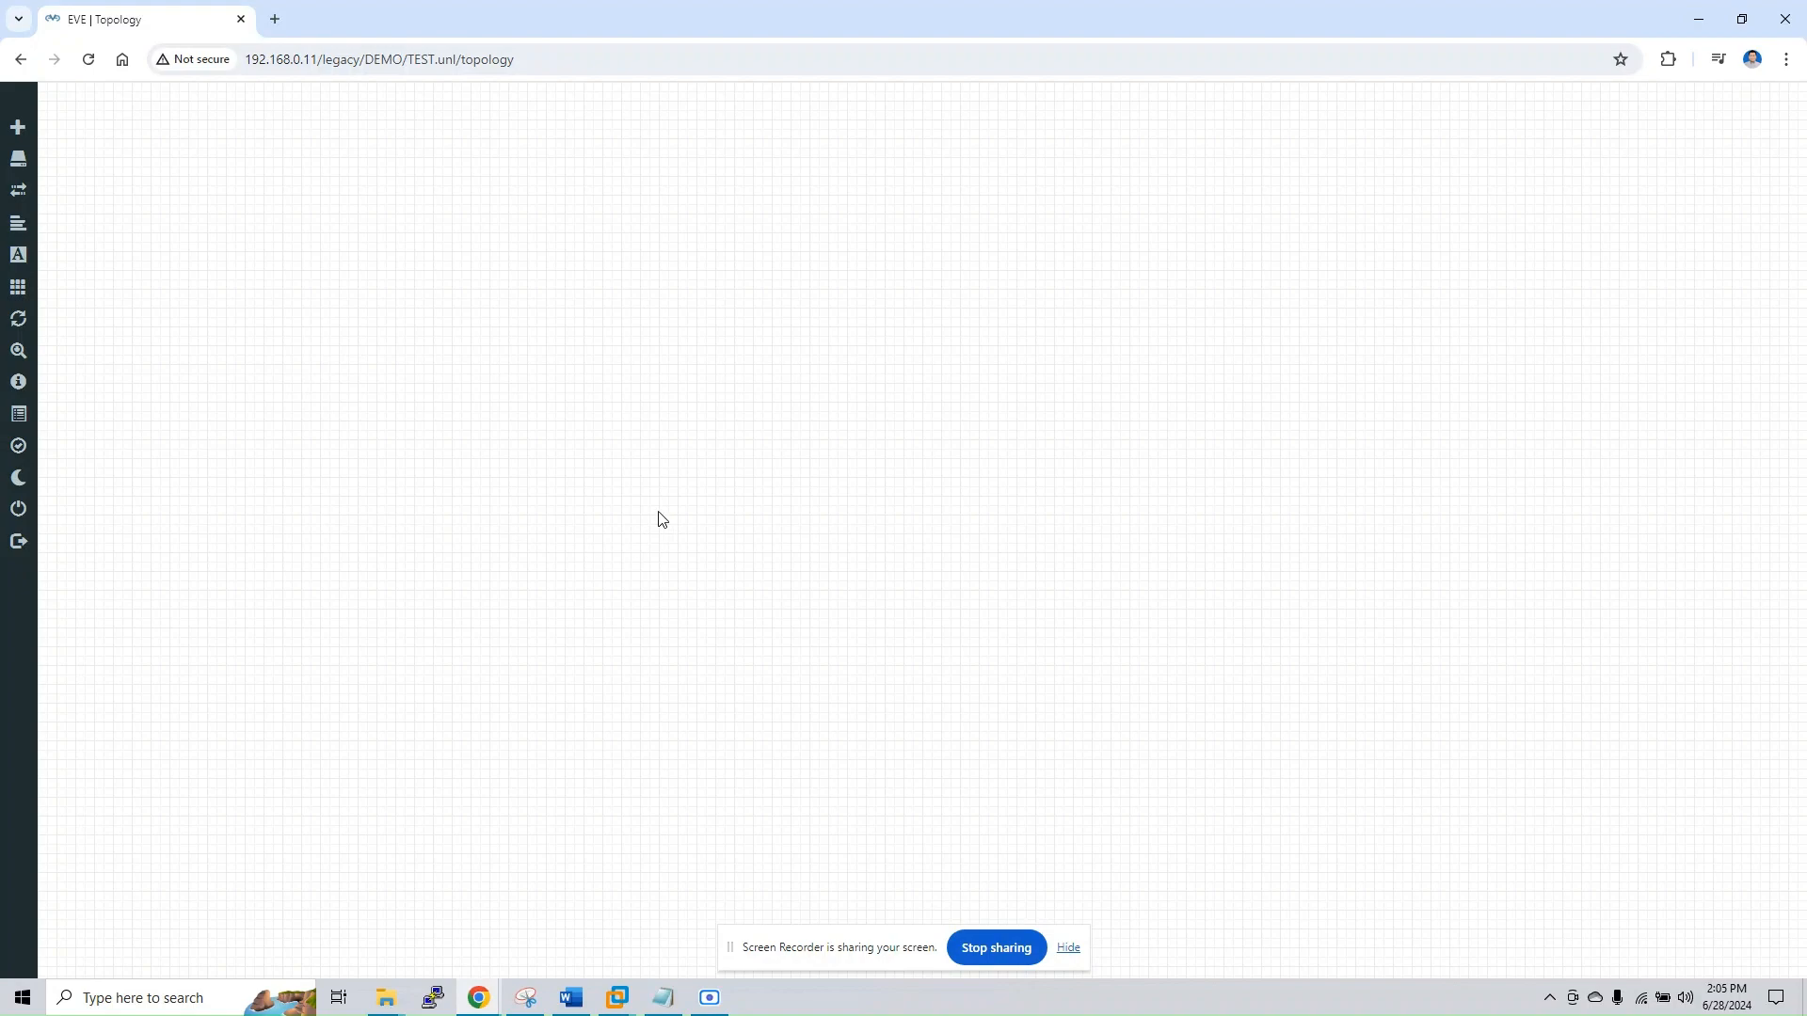
# Start adding a node to the TEST topology using the Virtual PC (VPCS) template
pyautogui.rightClick(563, 342)
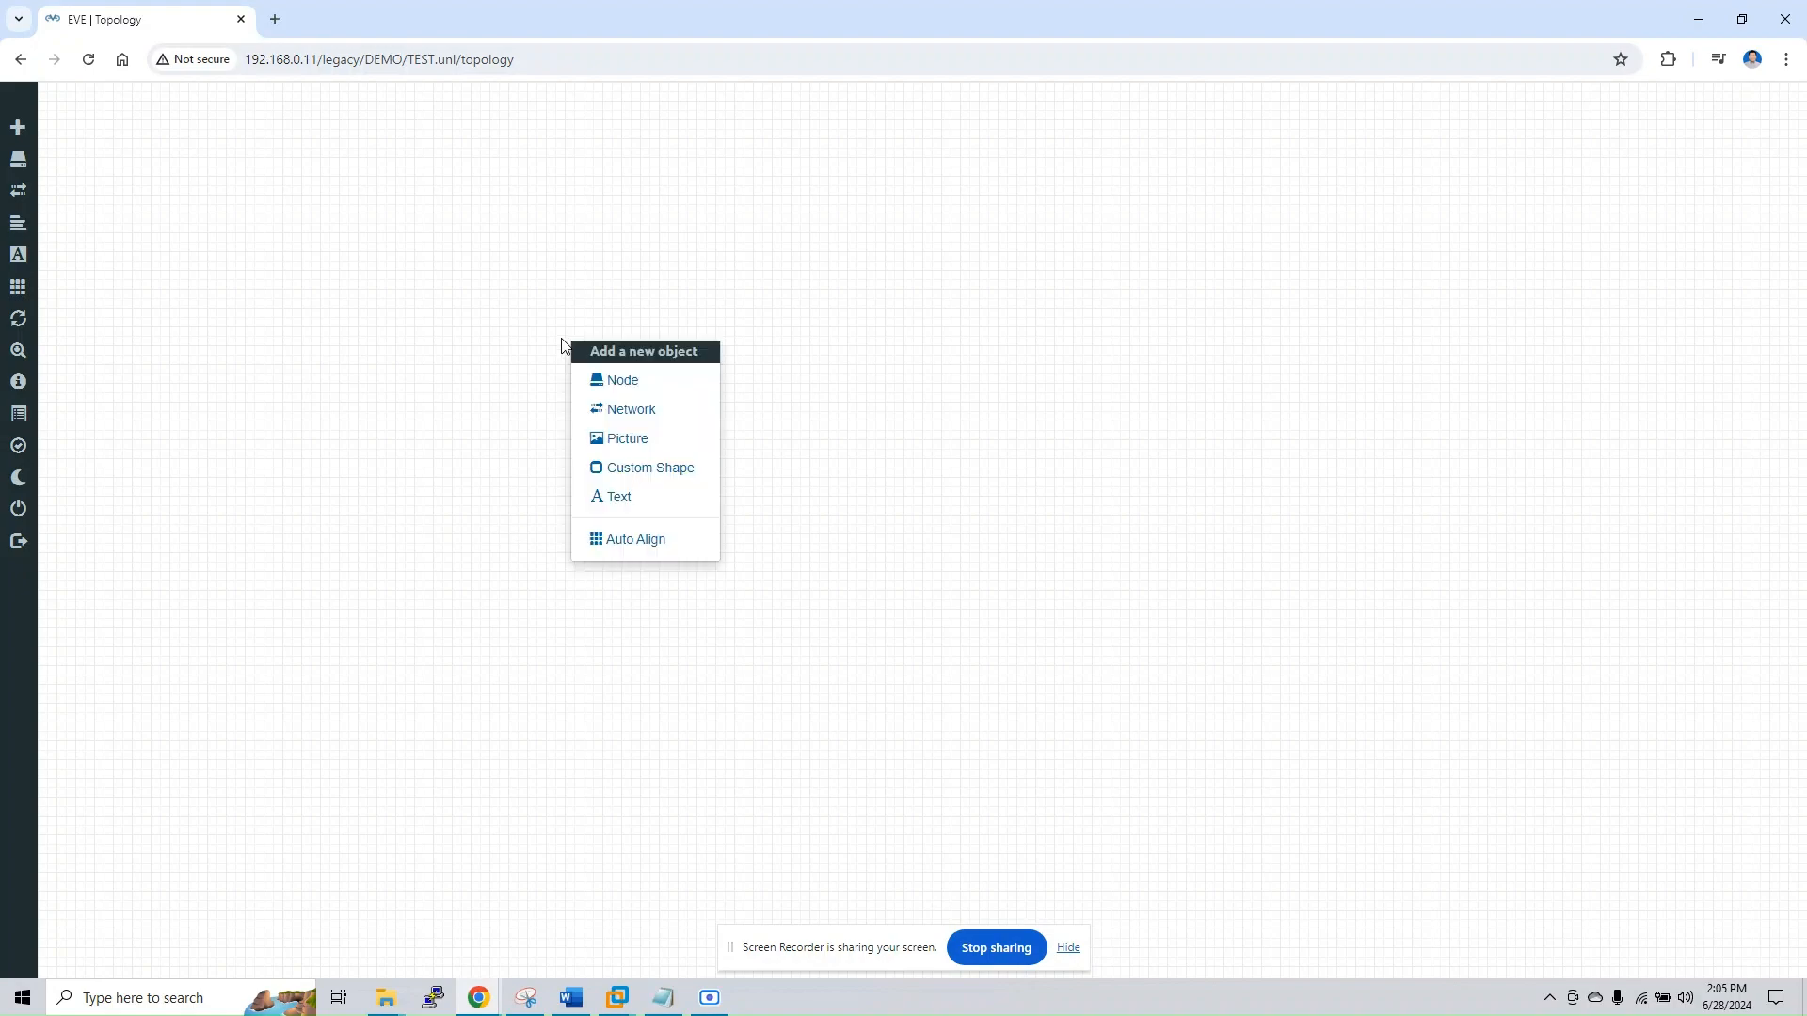
pyautogui.click(637, 389)
pyautogui.scroll(-12, 810, 374)
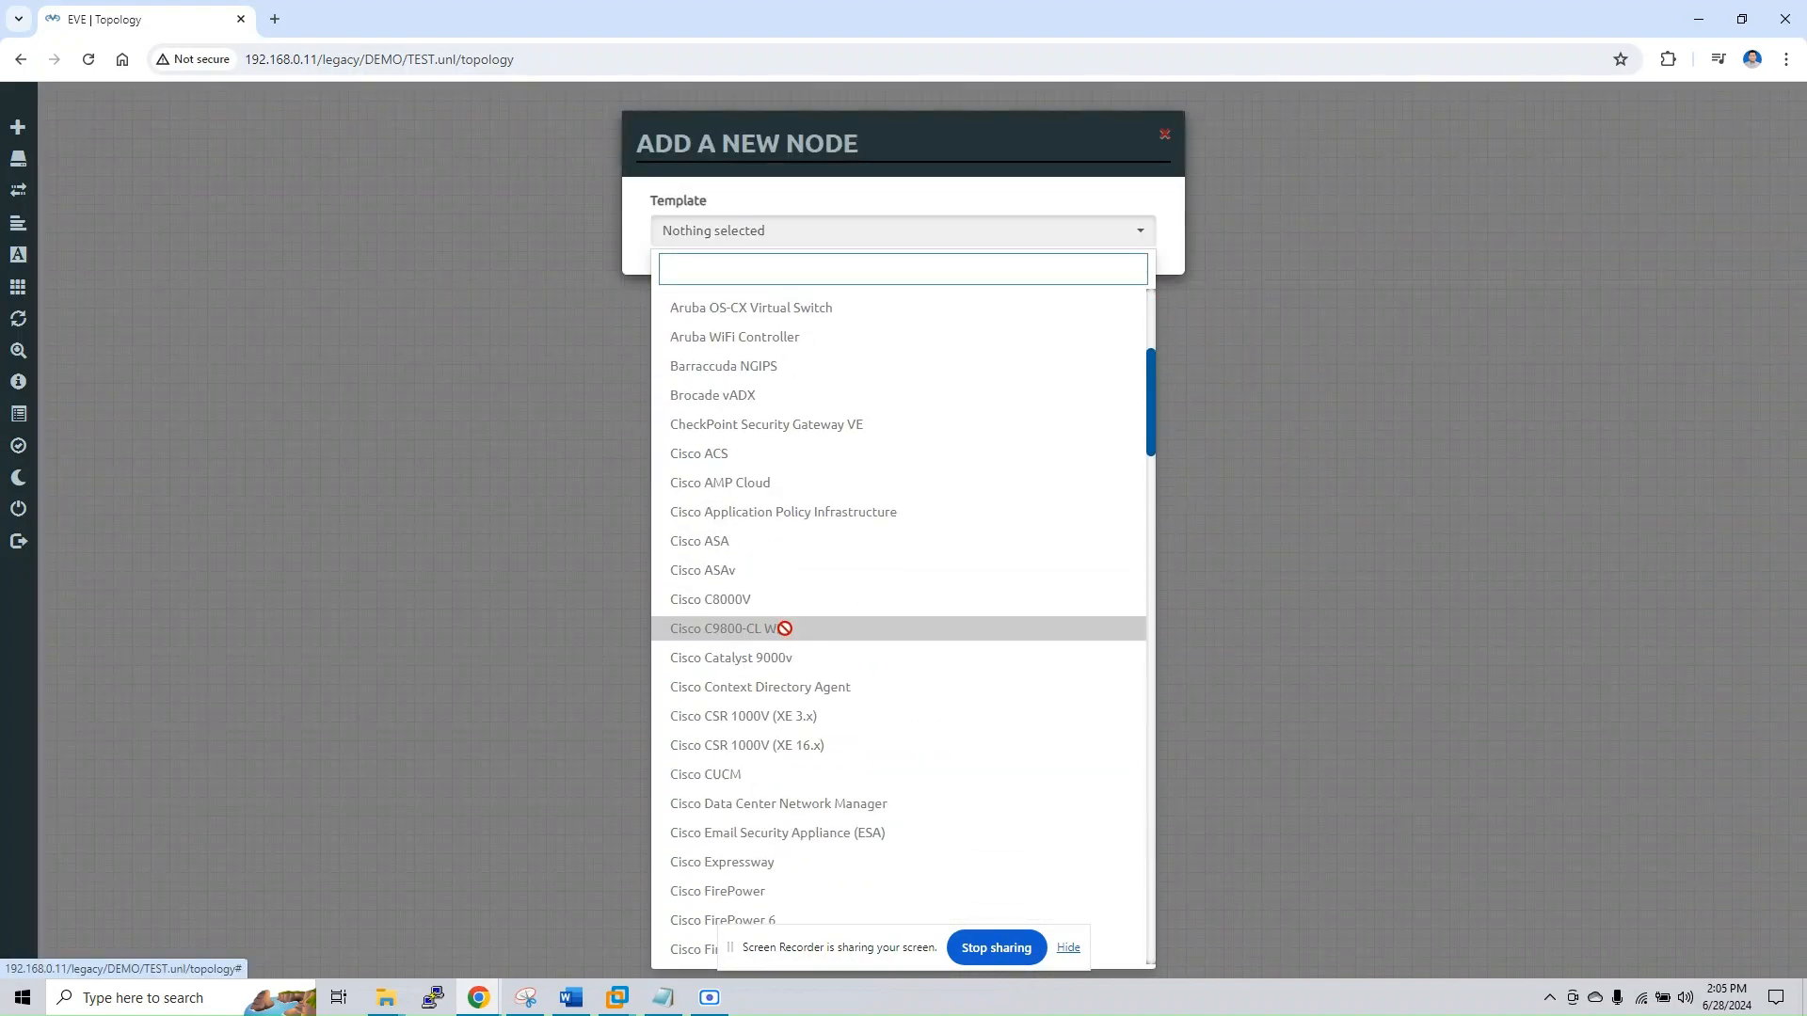
pyautogui.scroll(-7, 771, 471)
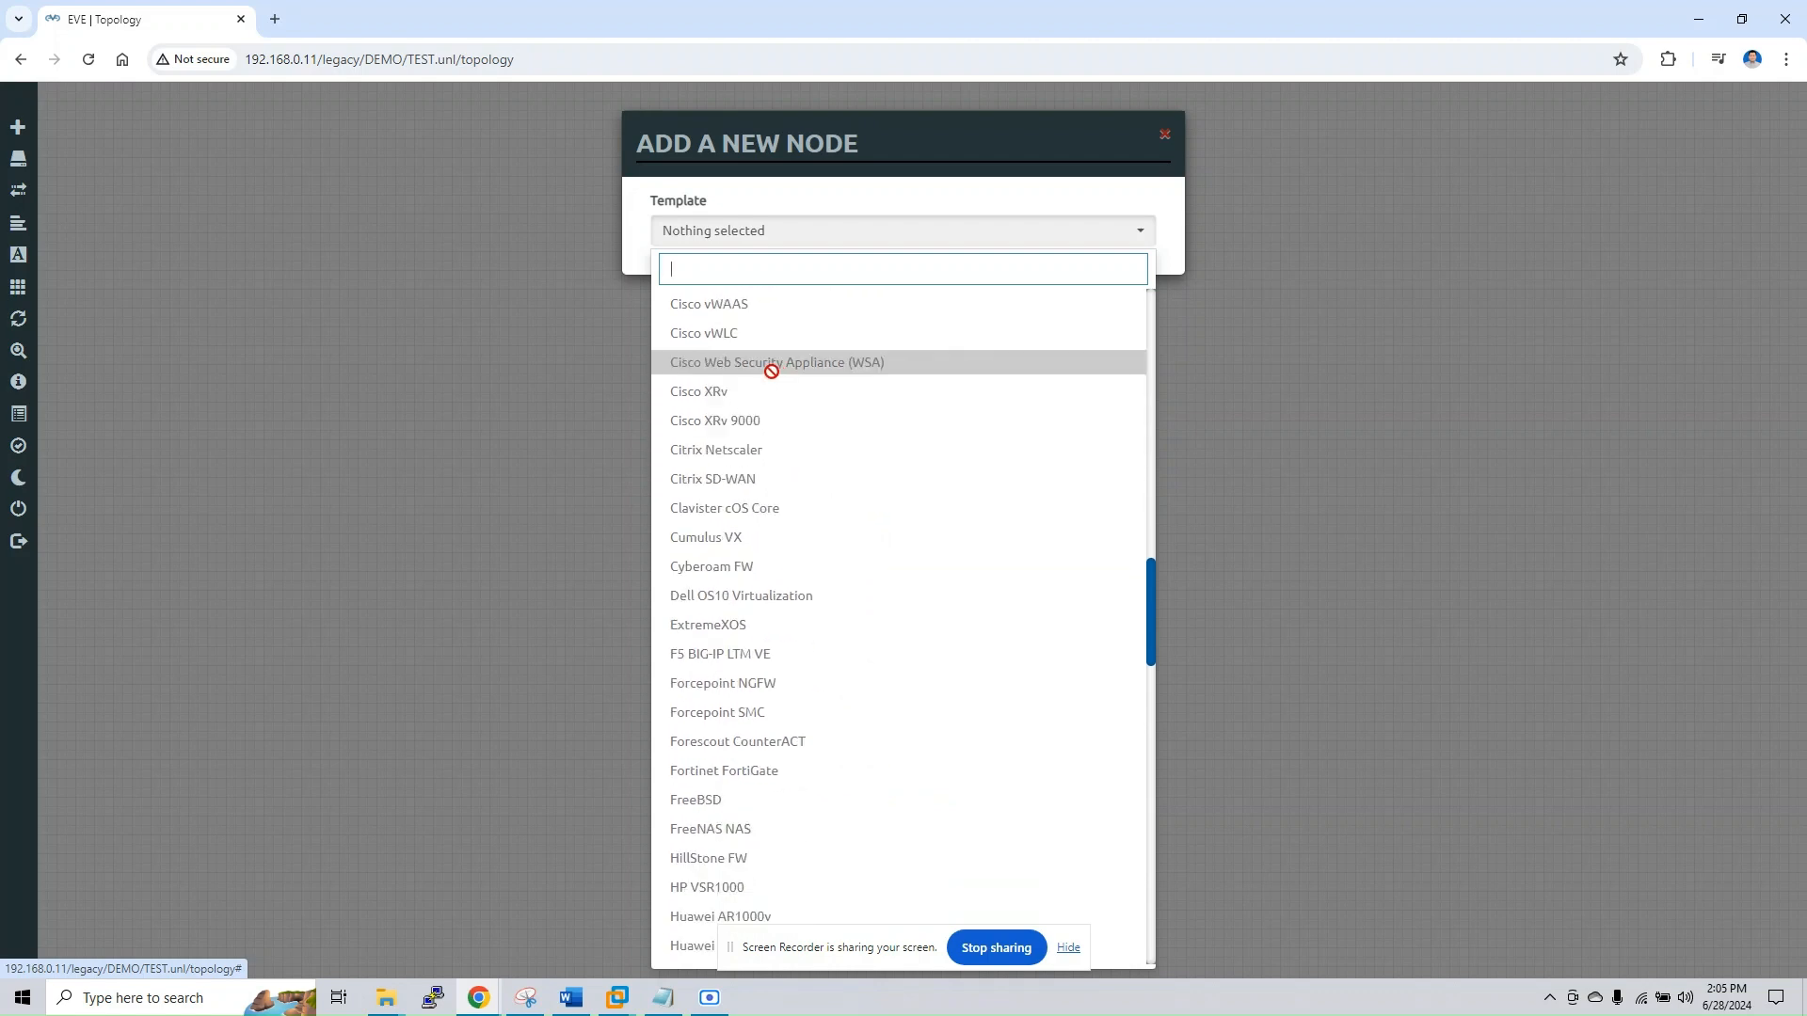
pyautogui.scroll(-8, 742, 754)
pyautogui.scroll(-10, 768, 735)
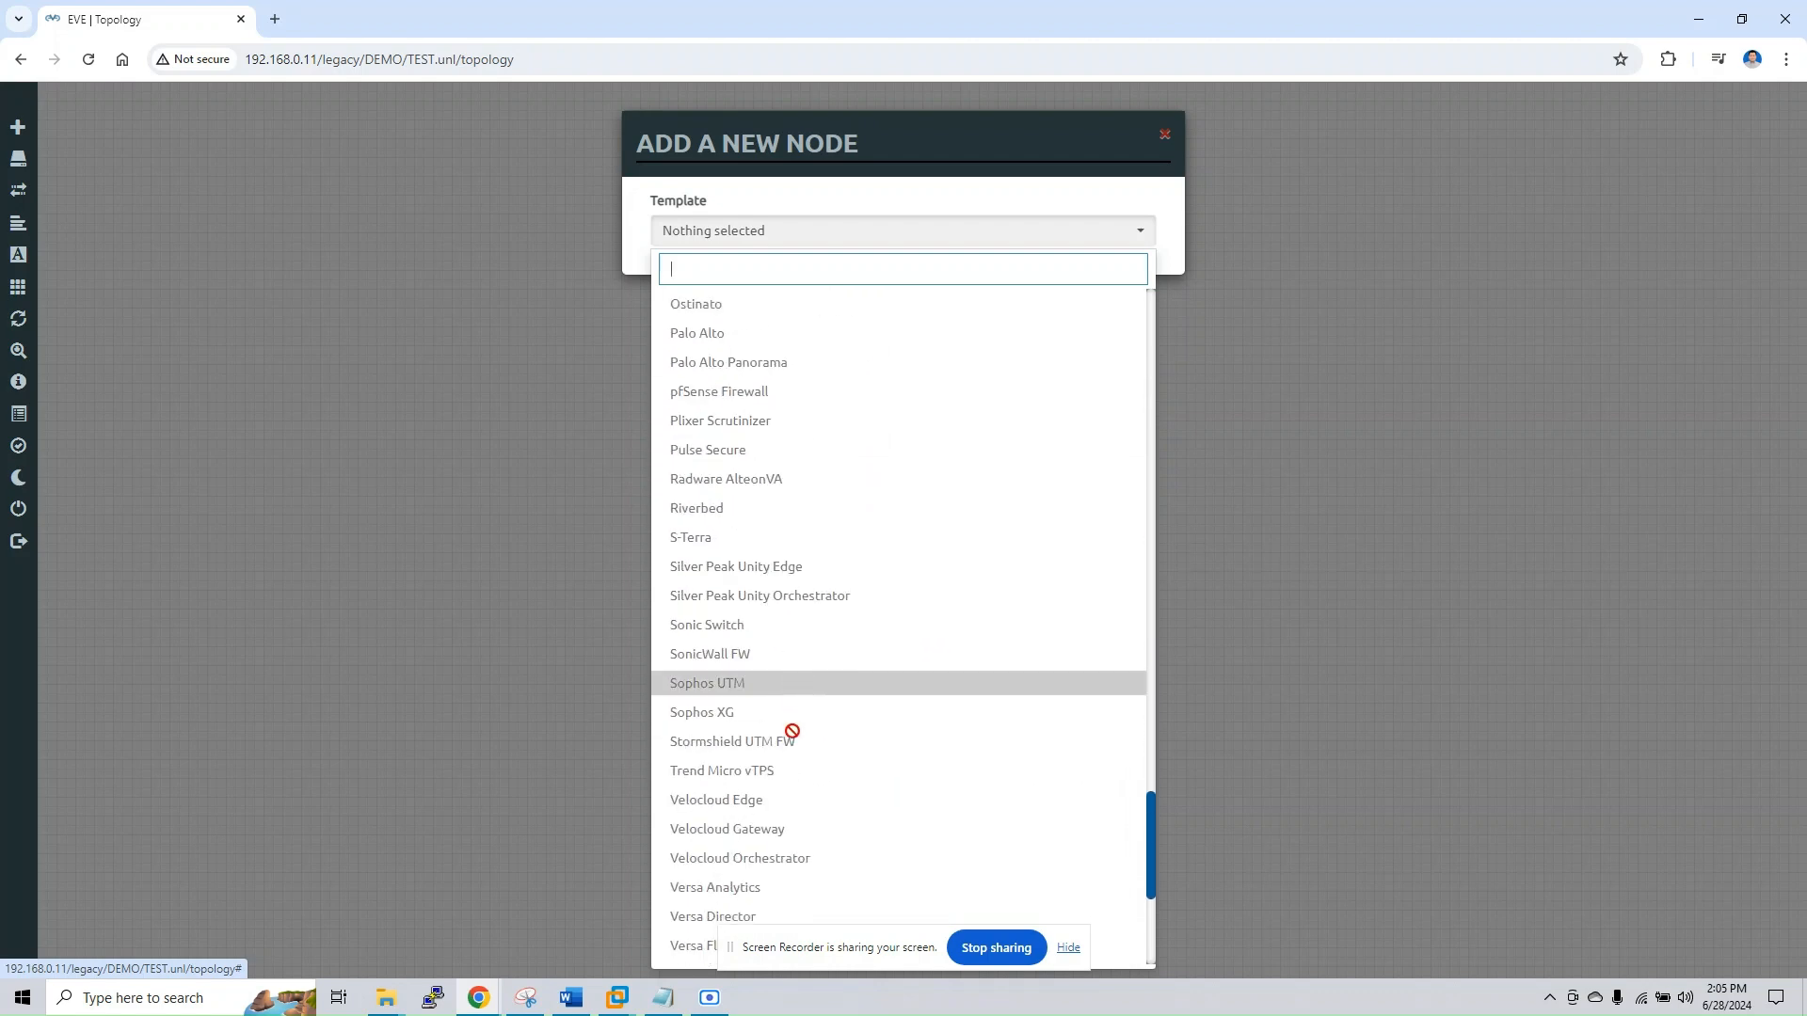
pyautogui.click(745, 692)
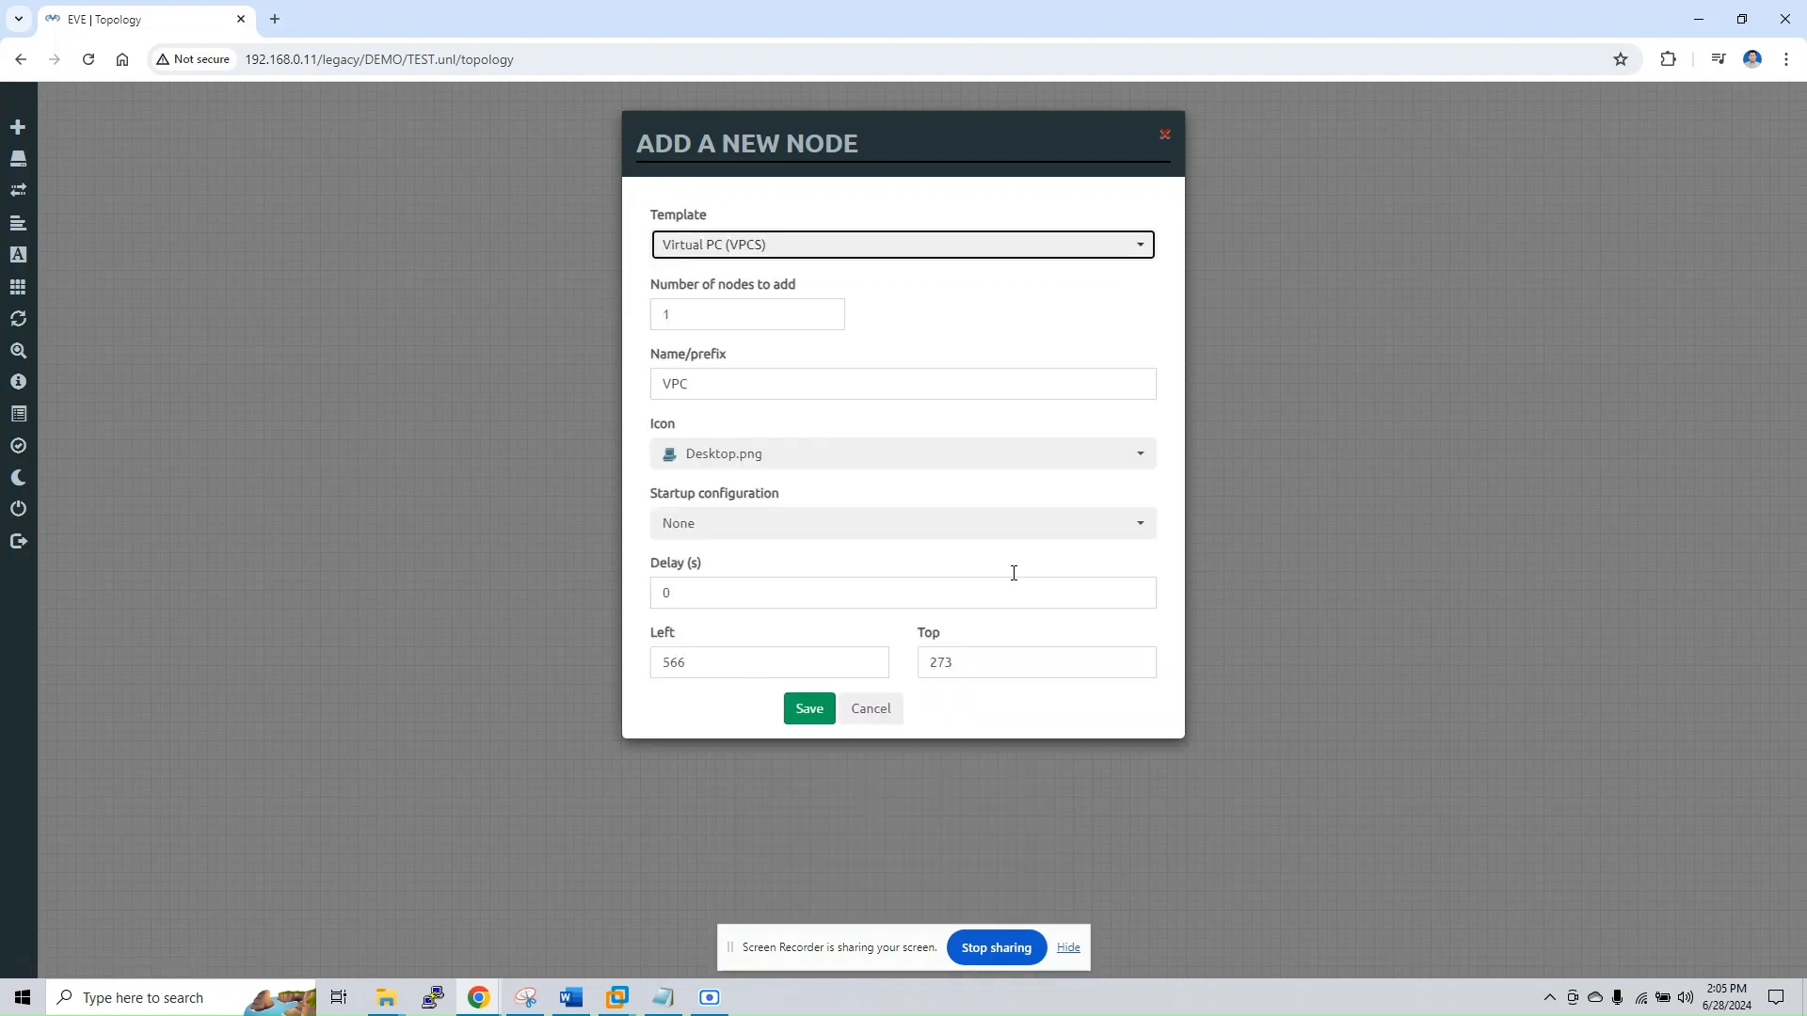
# Set the new Virtual PC node's icon to Desktop4.png, keeping the Virtual PC (VPCS) template
pyautogui.click(794, 459)
pyautogui.scroll(-1, 730, 555)
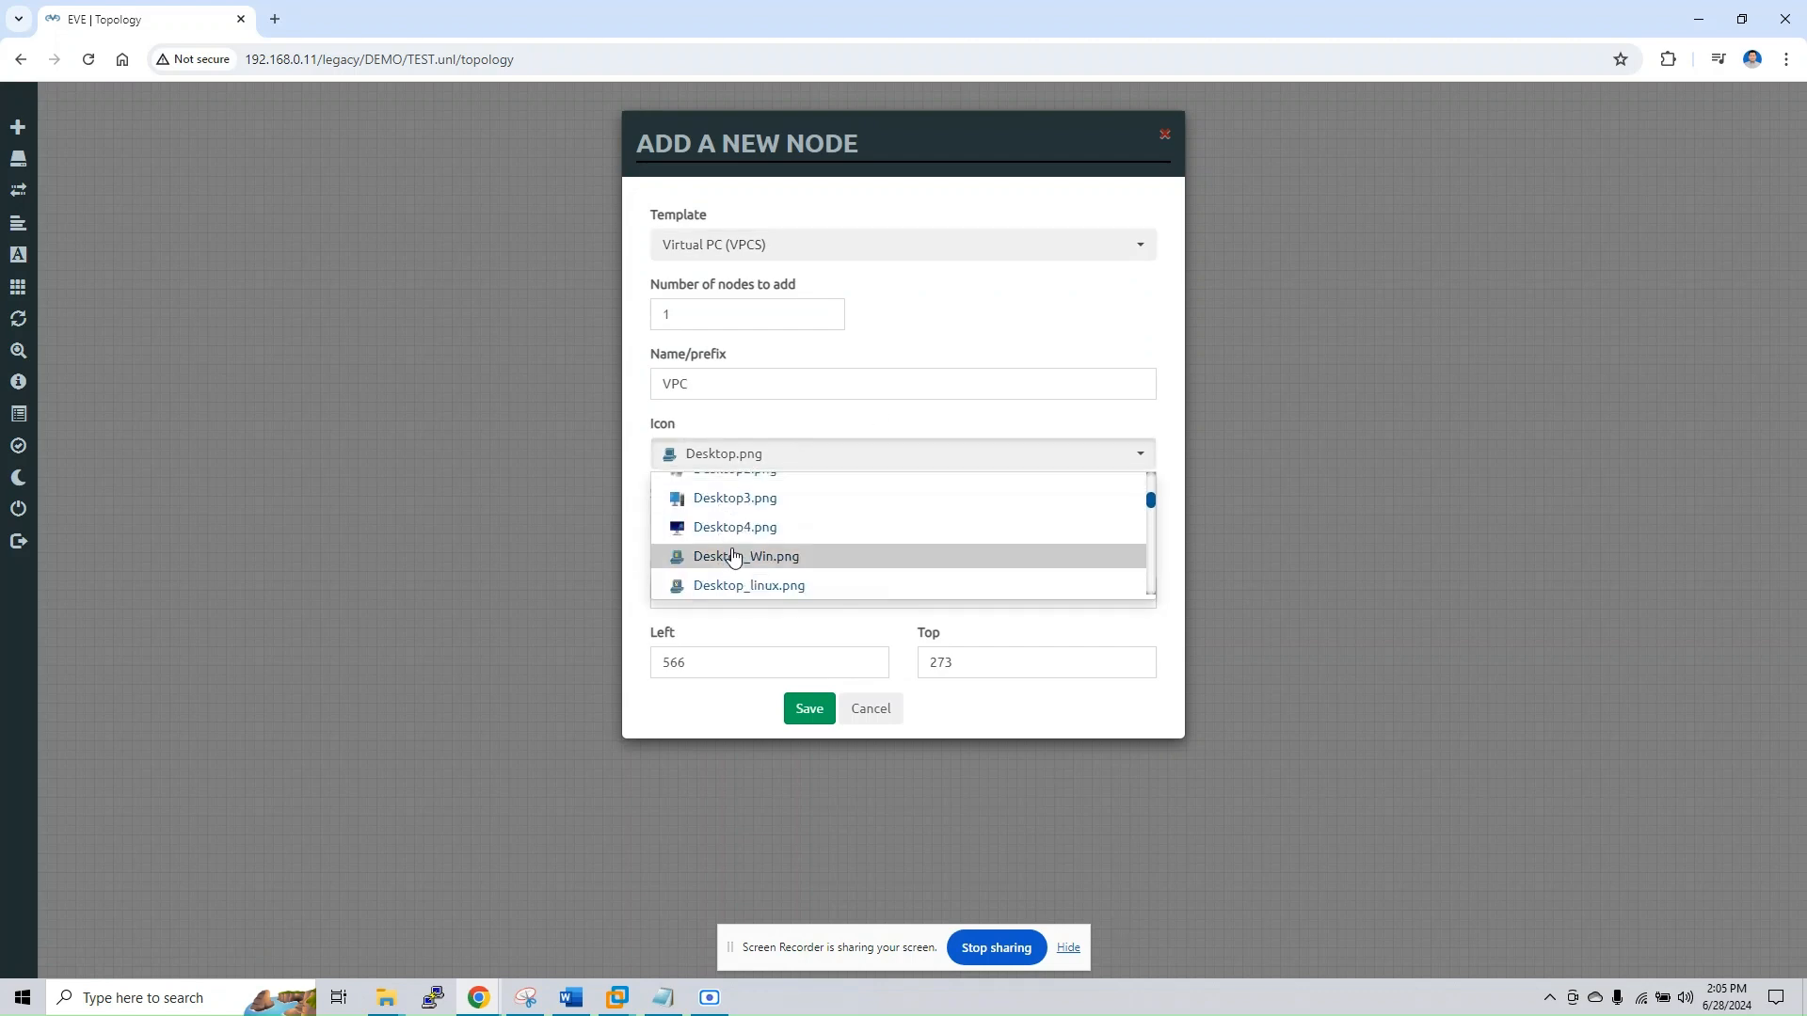
pyautogui.click(731, 524)
pyautogui.click(783, 461)
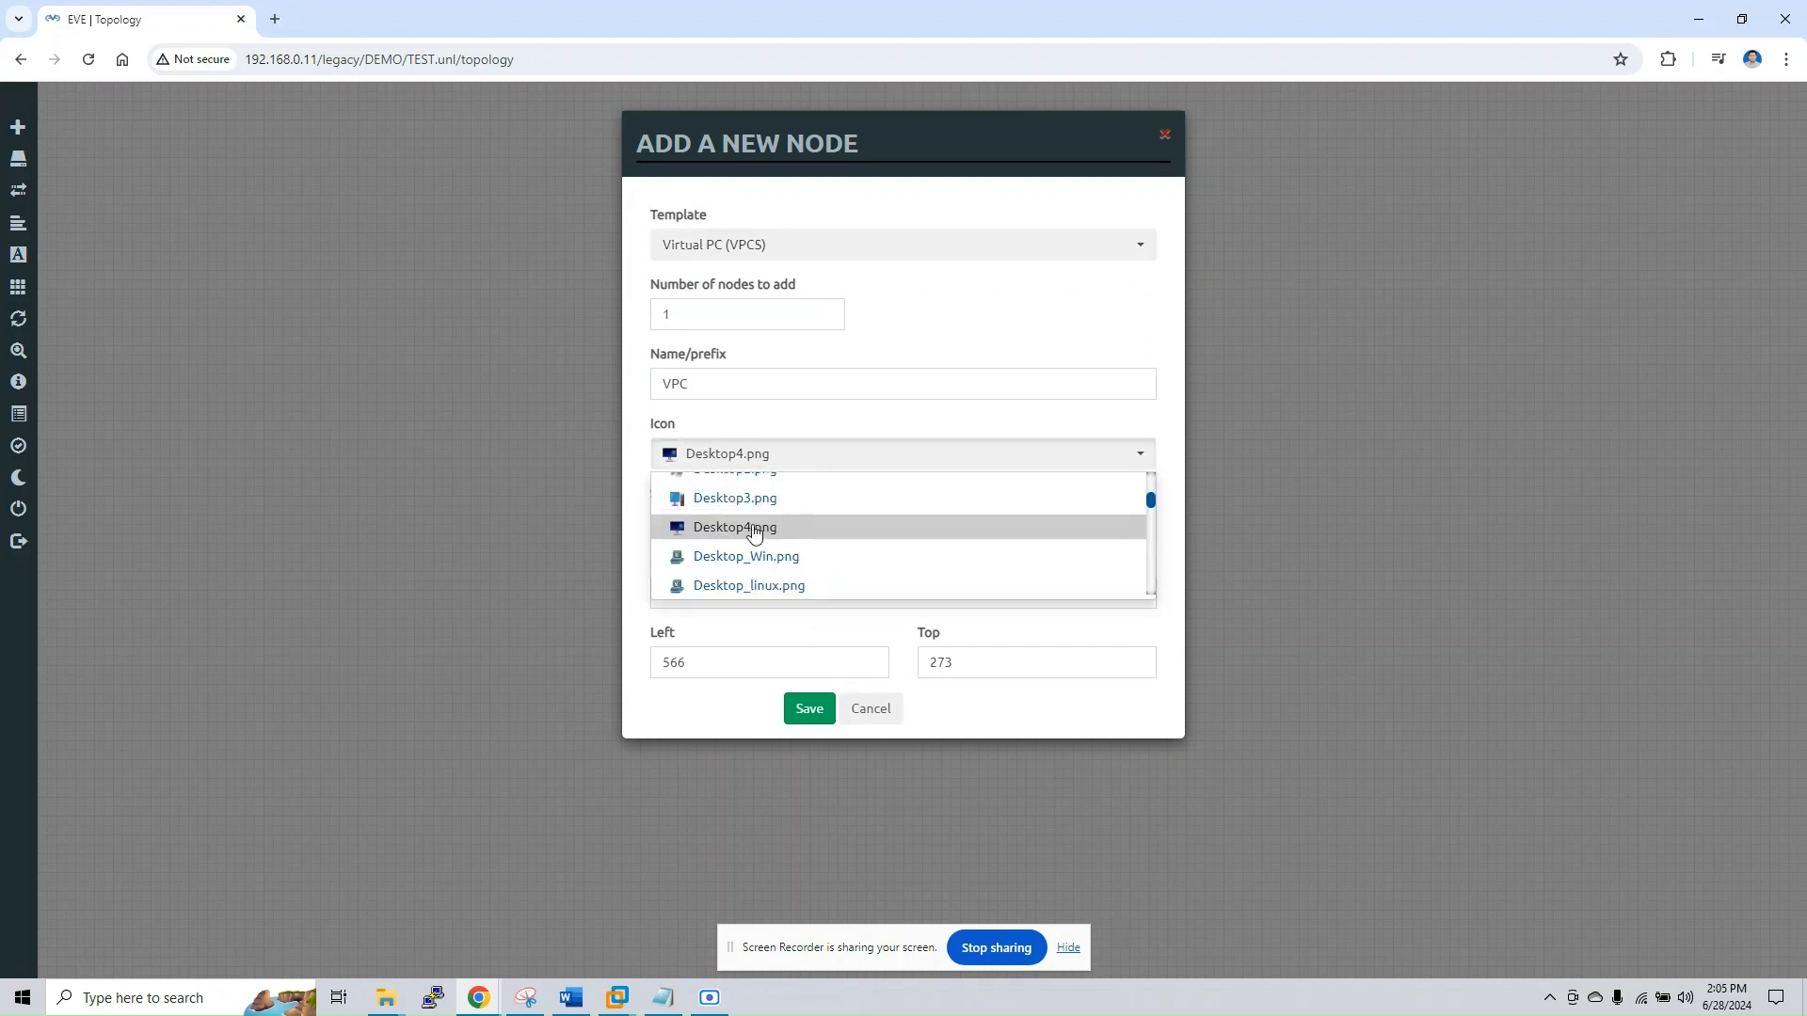
pyautogui.click(728, 525)
pyautogui.click(772, 259)
pyautogui.click(806, 252)
# Set the node name prefix to PC and the number of nodes to 2, and save them to the topology
pyautogui.doubleClick(747, 386)
pyautogui.write('PC')
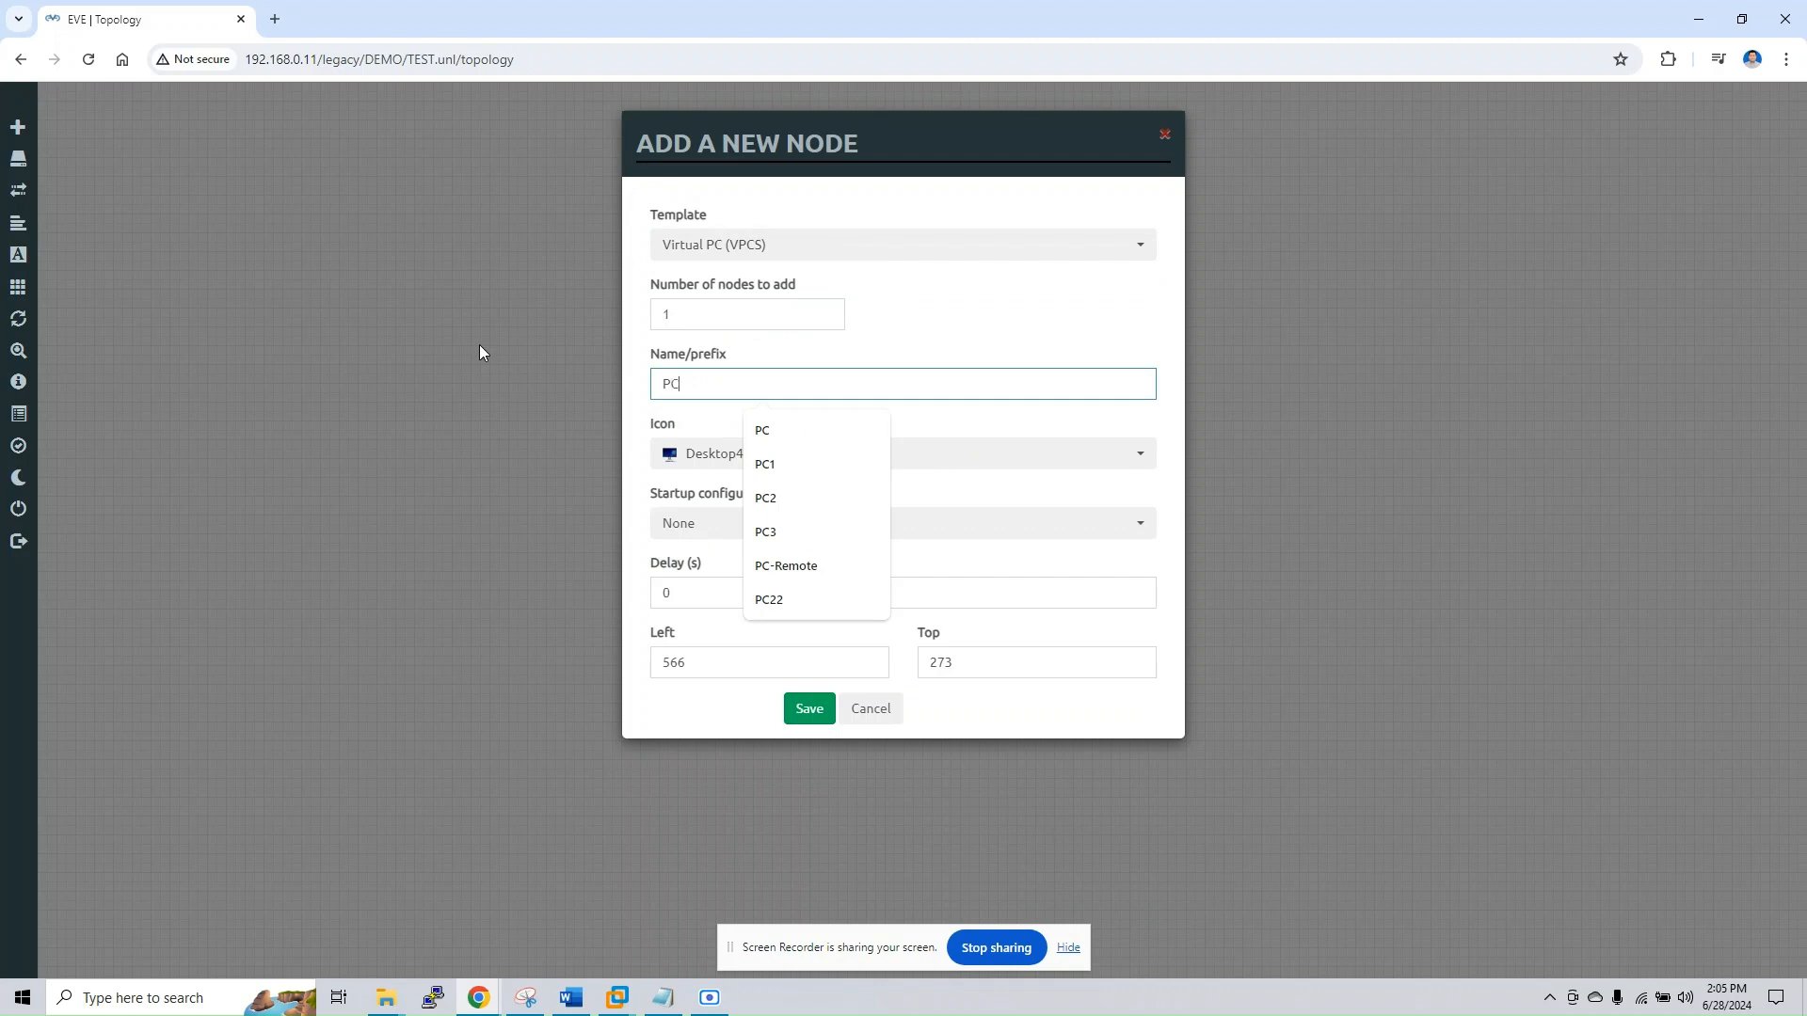
pyautogui.click(918, 326)
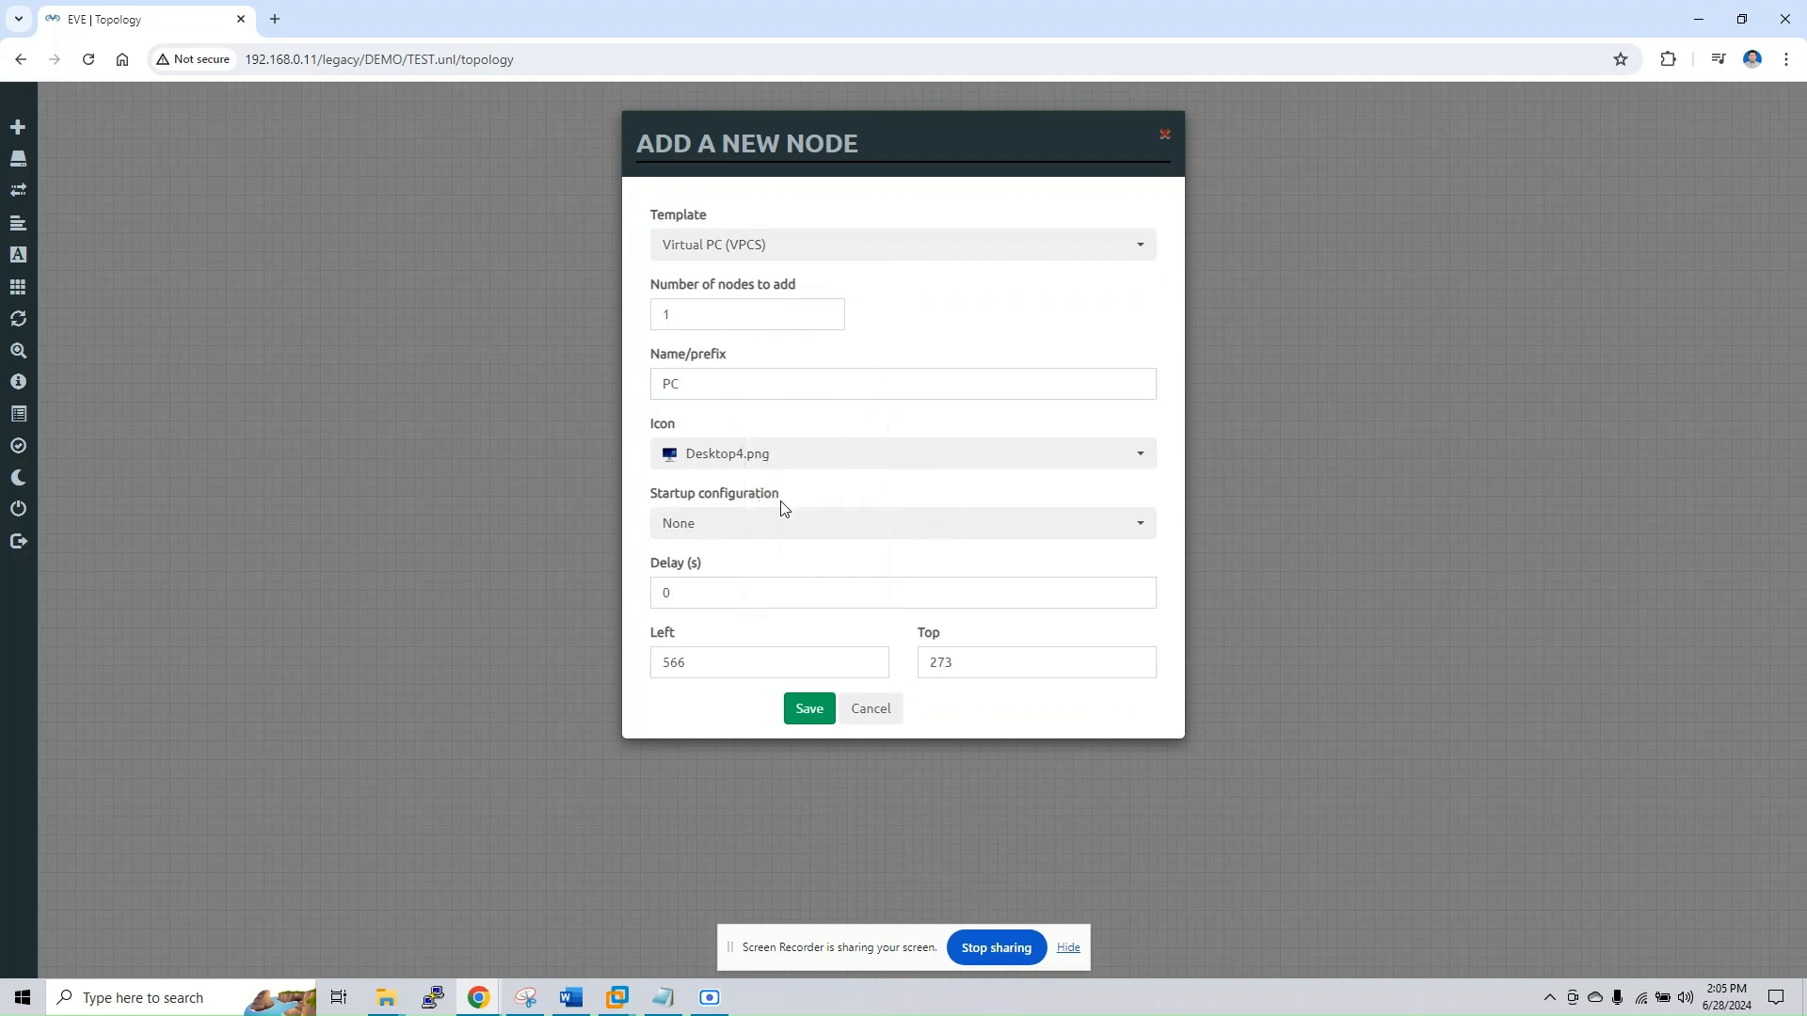
pyautogui.doubleClick(666, 314)
pyautogui.write('2')
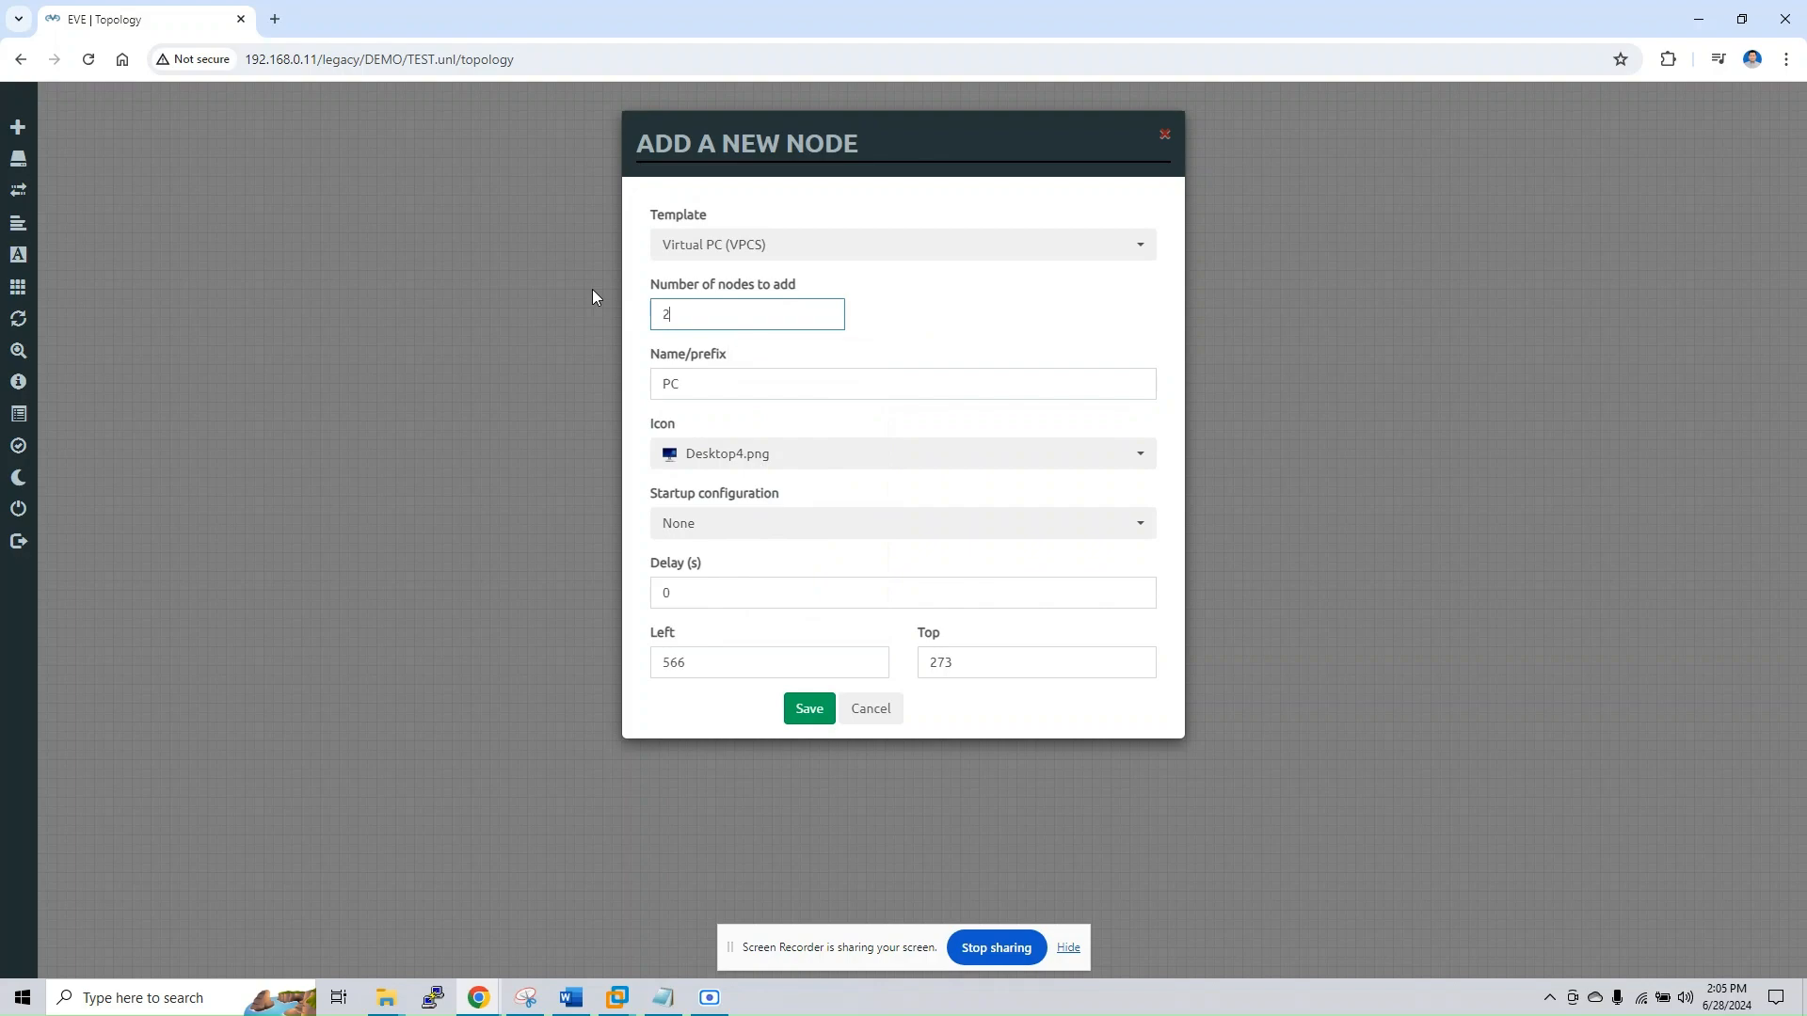
pyautogui.click(807, 711)
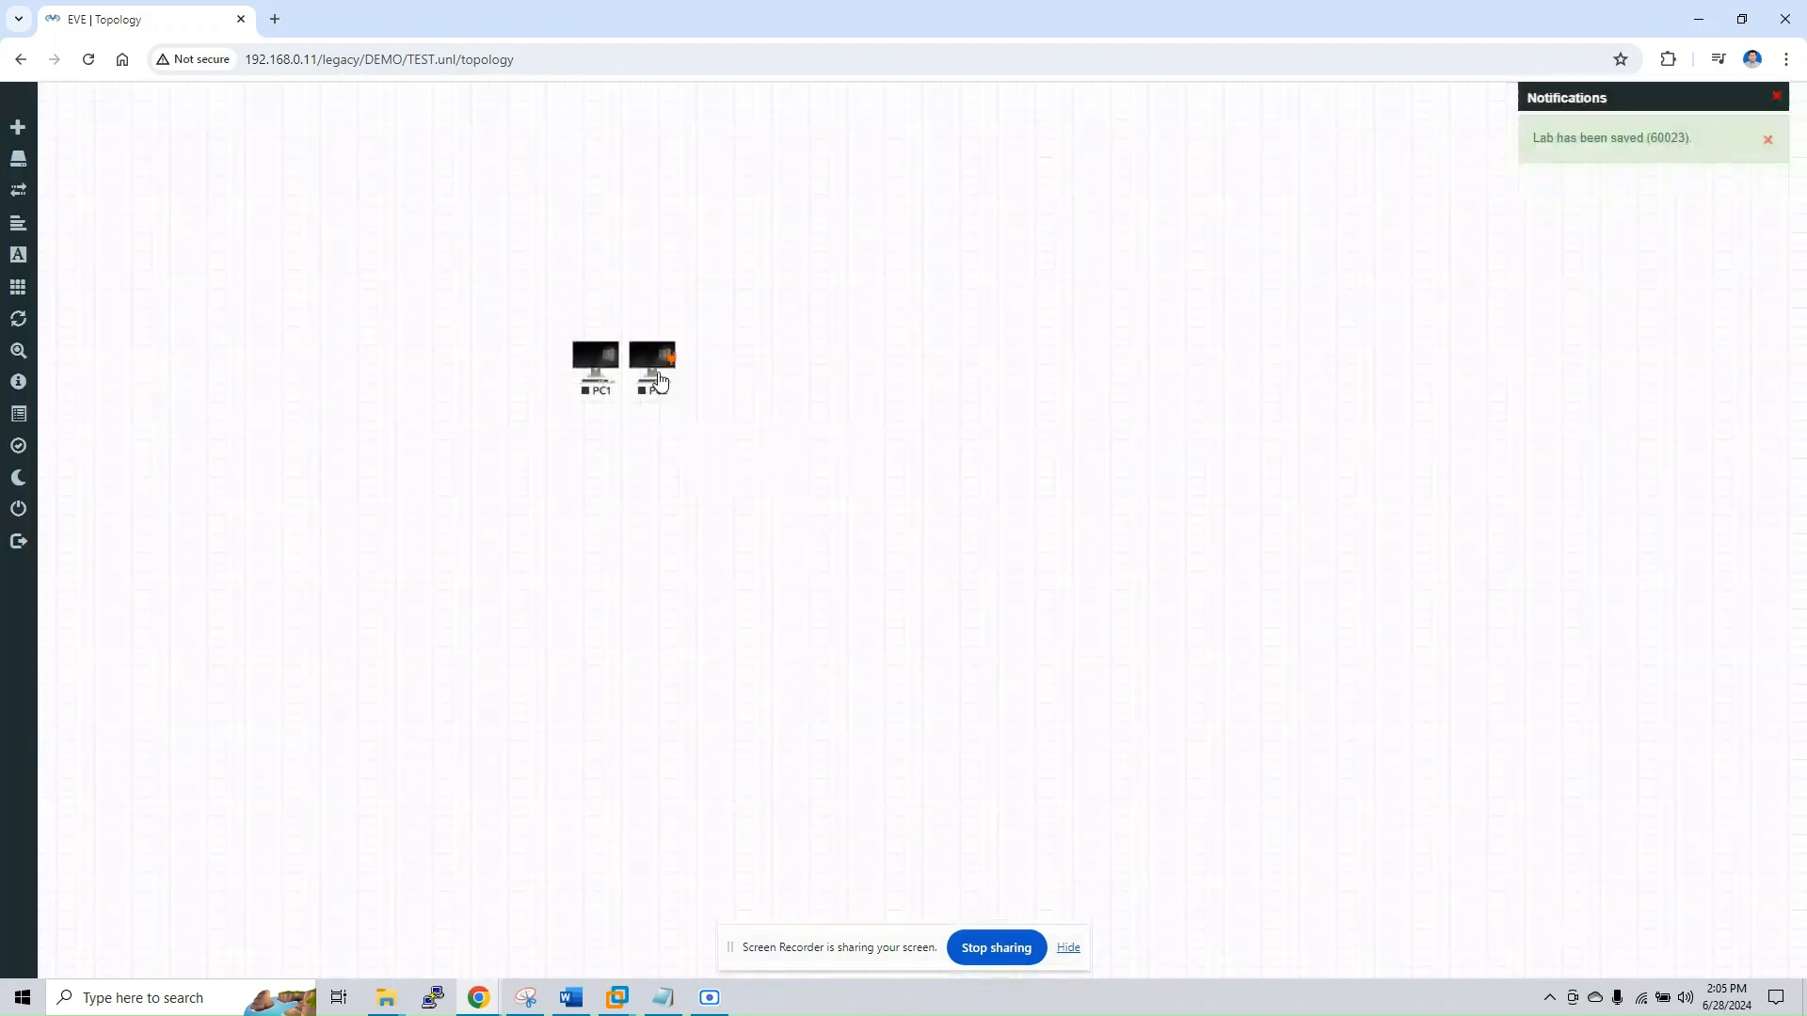
# Connect PC1 to PC2 through the eth0 interface of each node
pyautogui.moveTo(659, 372); pyautogui.dragTo(597, 357)
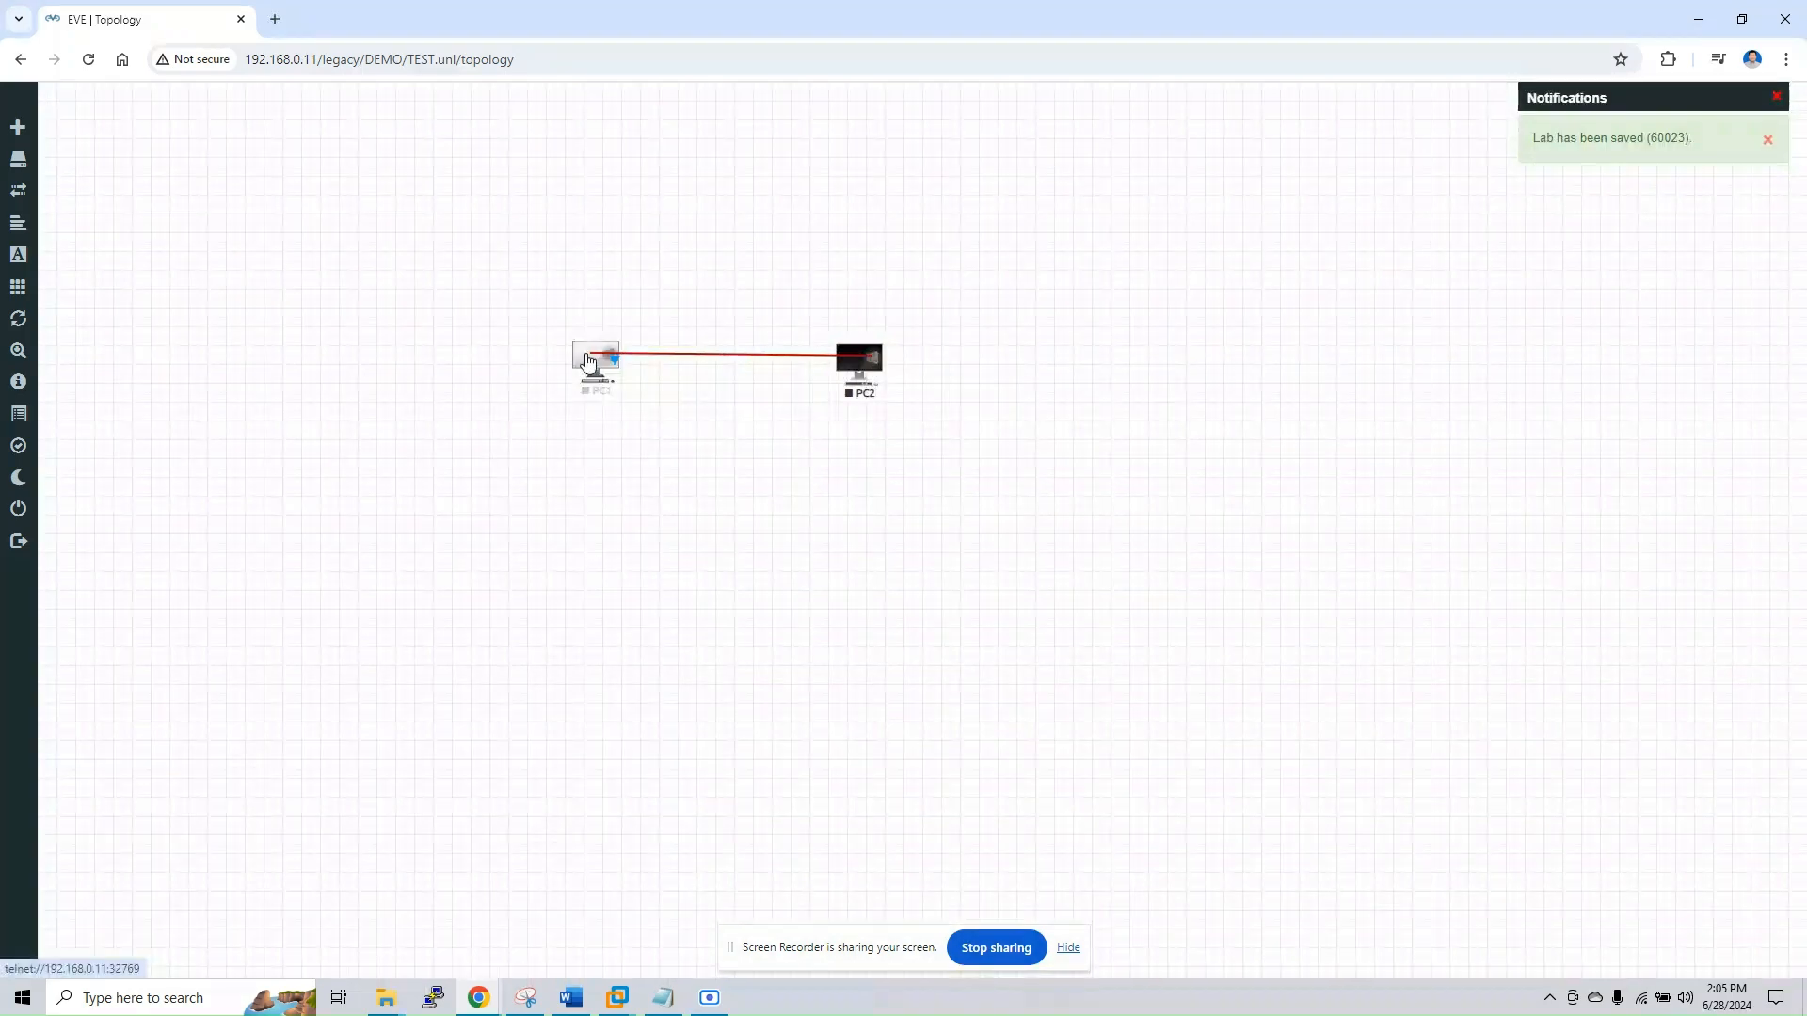
pyautogui.click(943, 647)
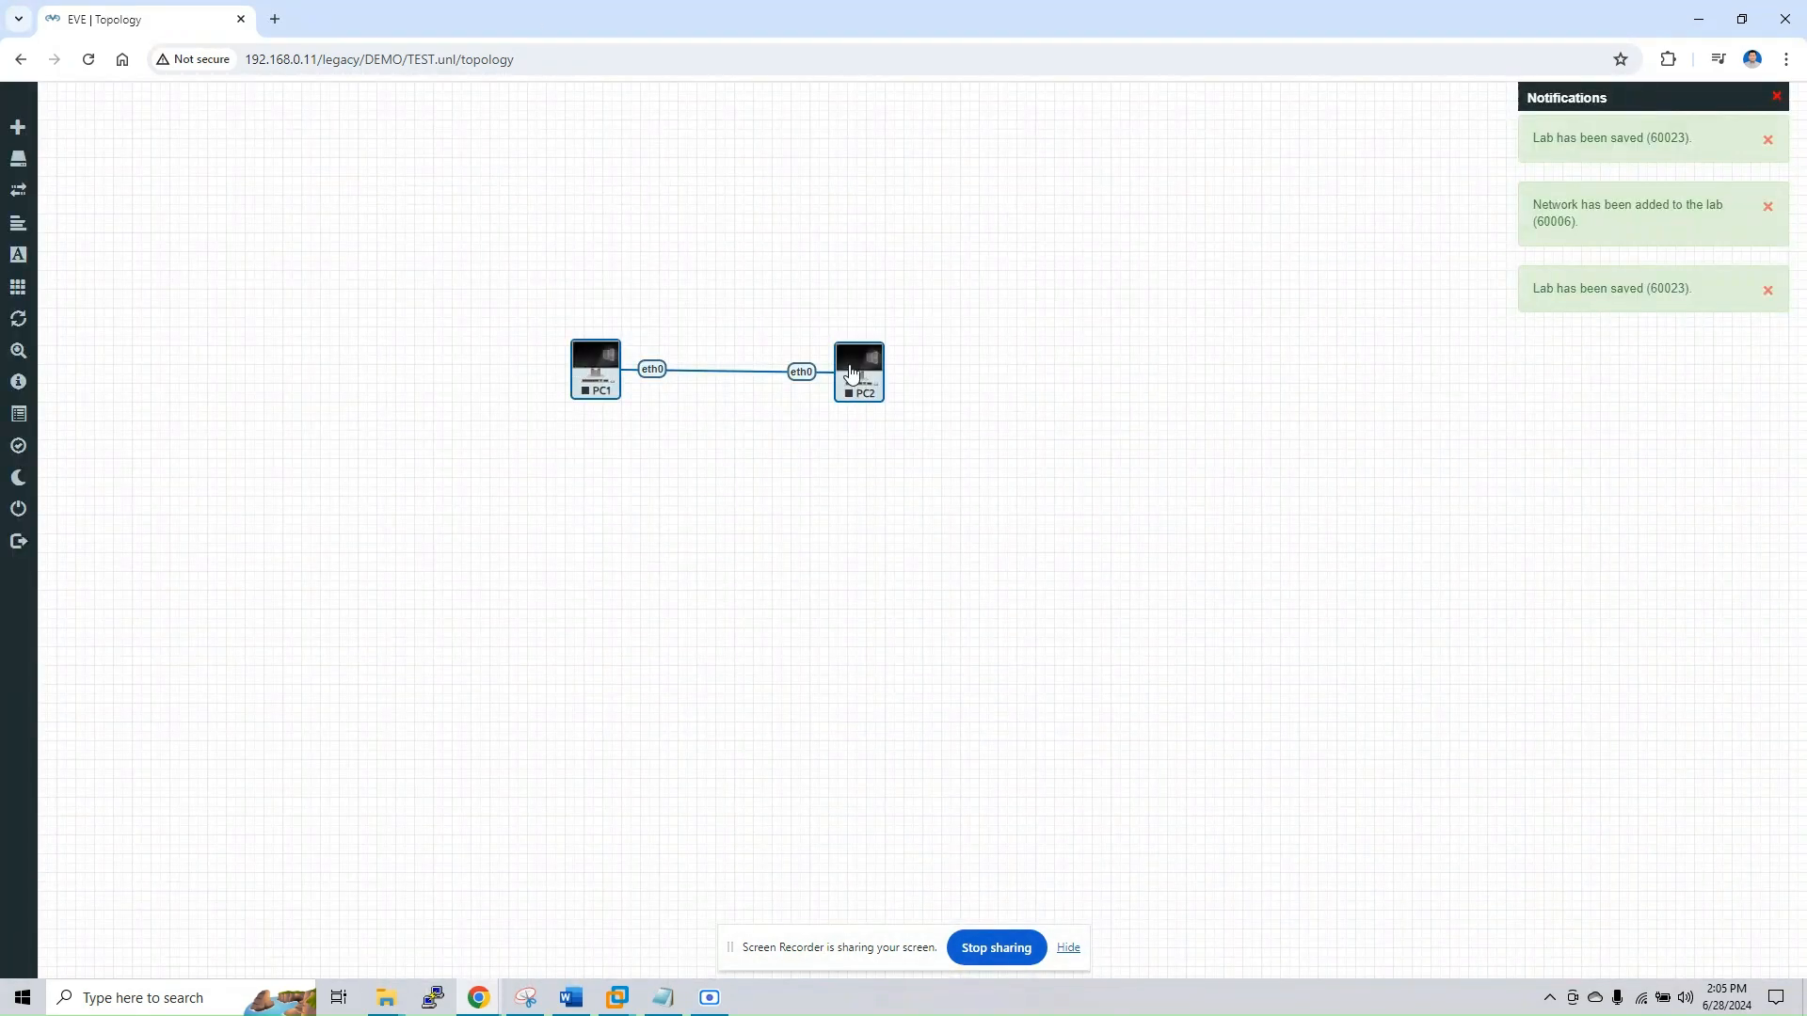
pyautogui.rightClick(851, 374)
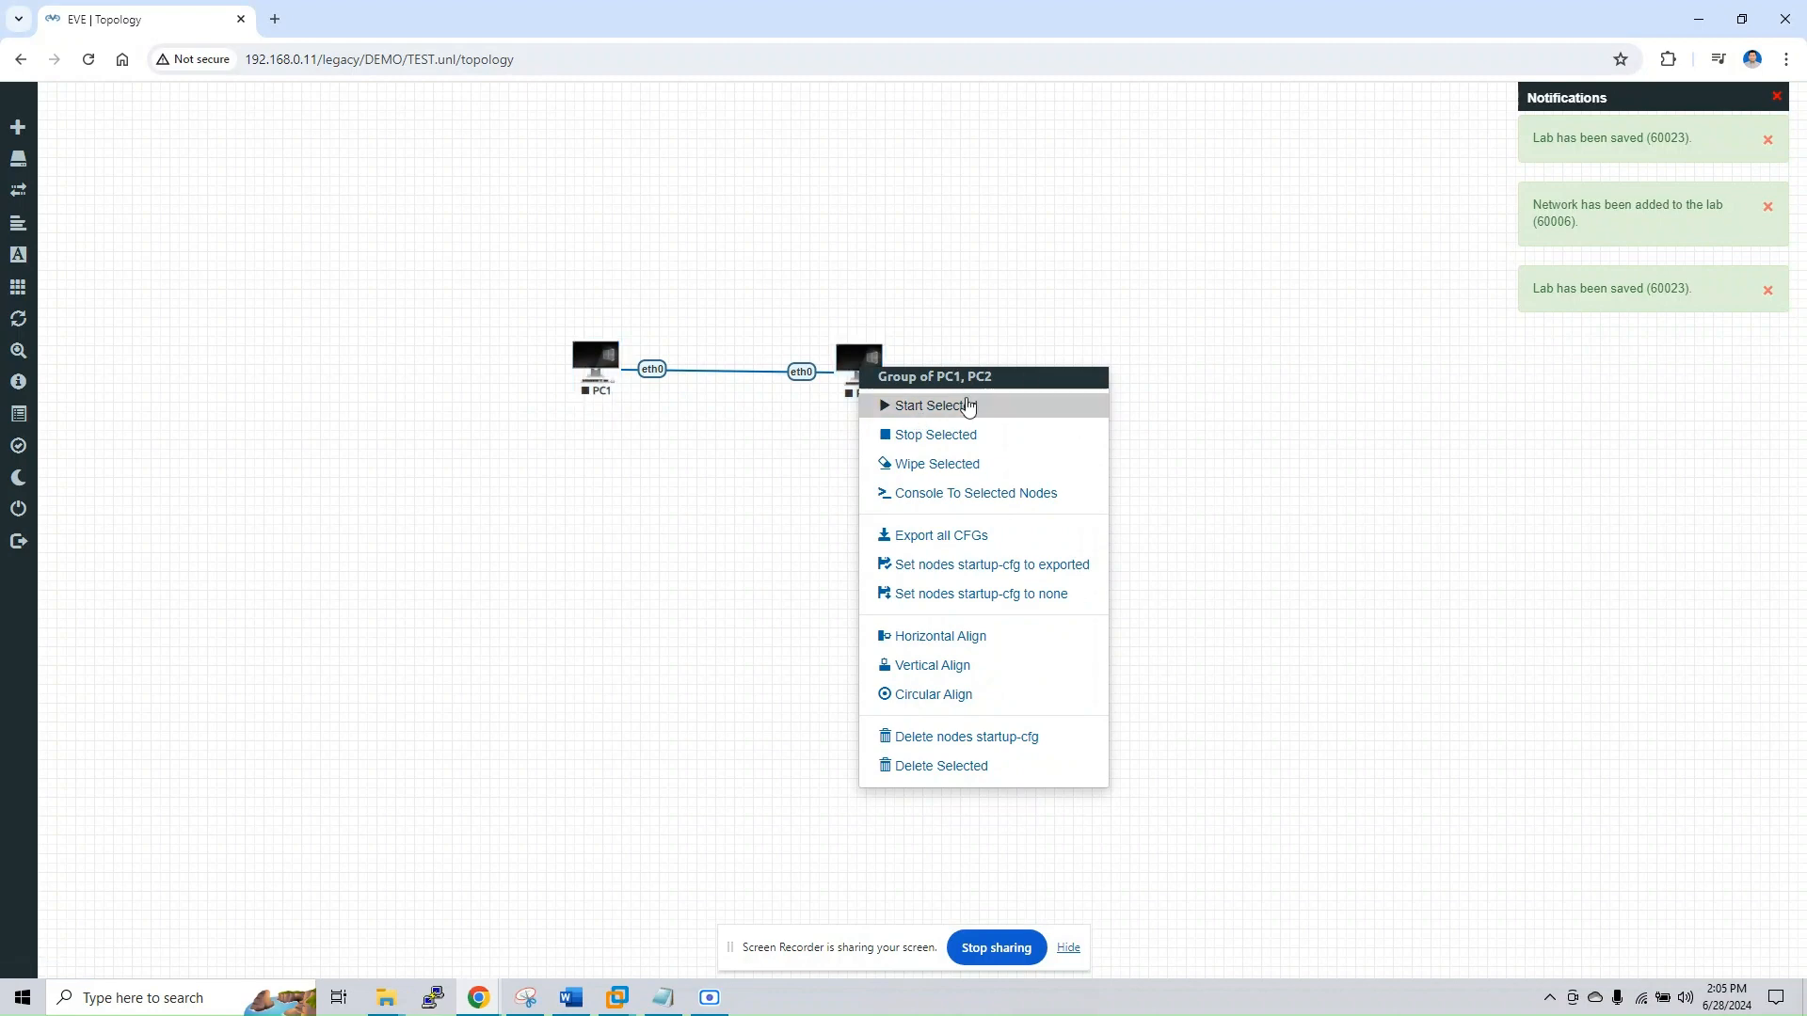
pyautogui.click(1299, 507)
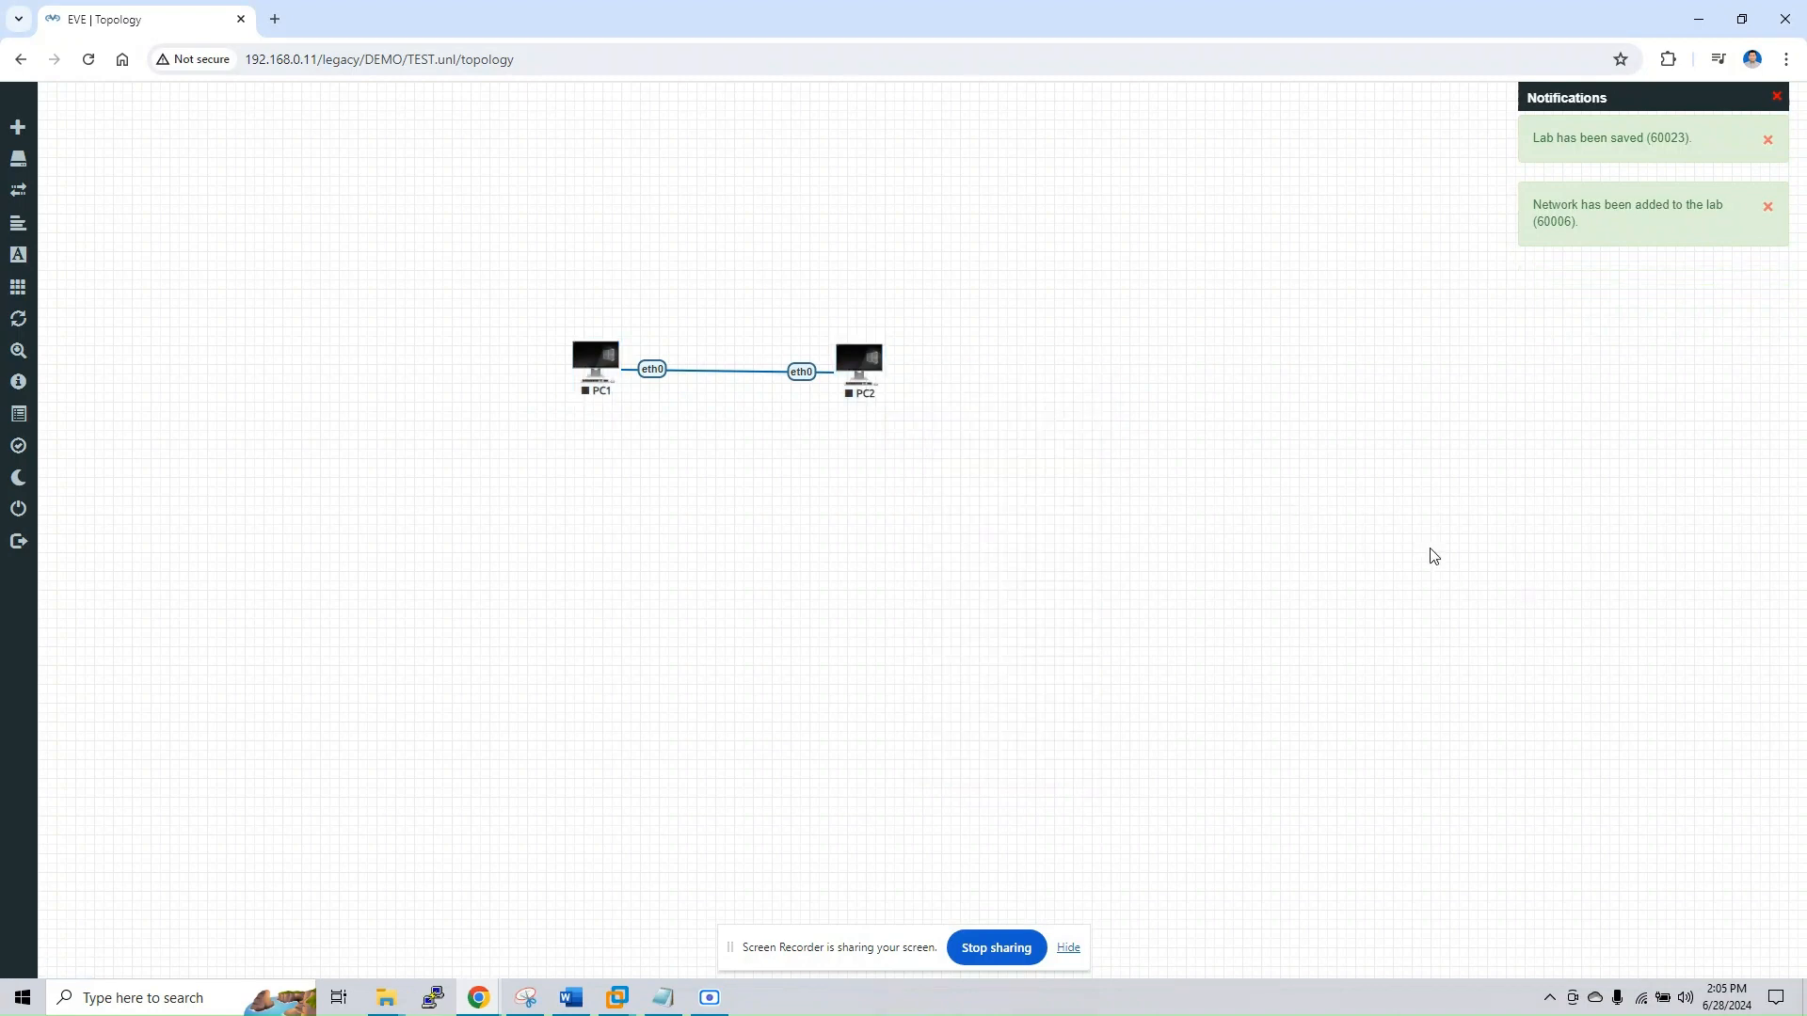